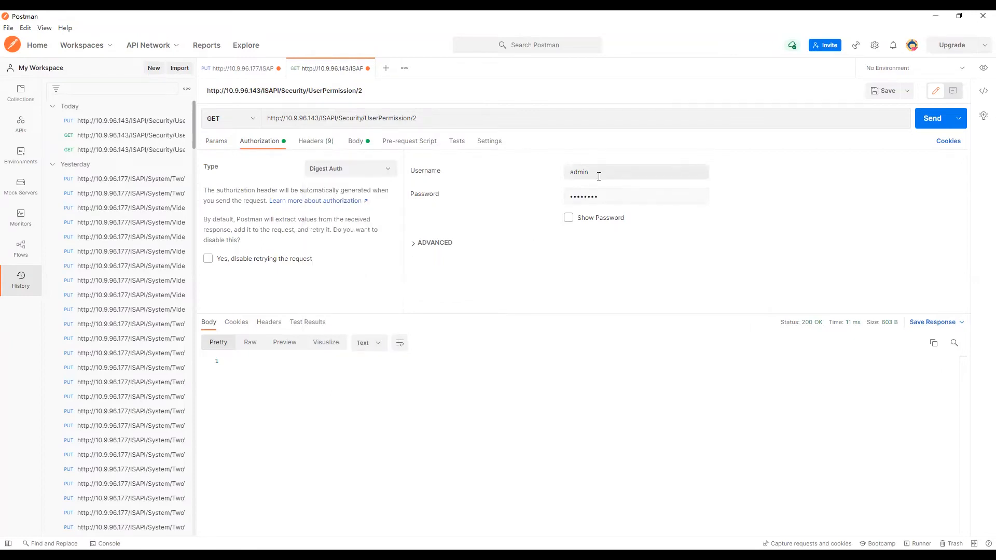
Set the UserPermission/2 GET request's body to none, dropping the raw XML
{"action": "left_click_drag", "start_coordinate": [600, 196], "coordinate": [572, 197]}
{"action": "left_click", "coordinate": [572, 196]}
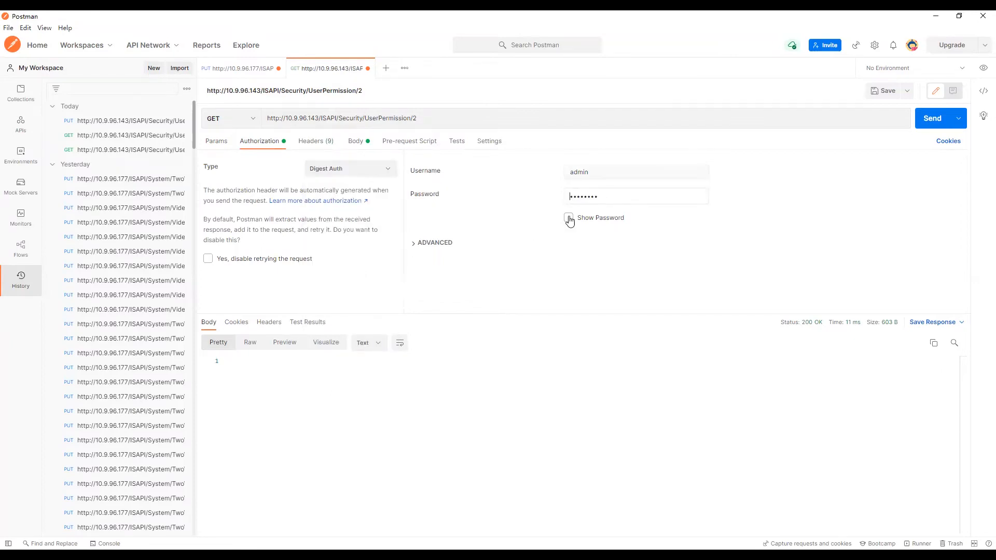
{"action": "left_click", "coordinate": [355, 141]}
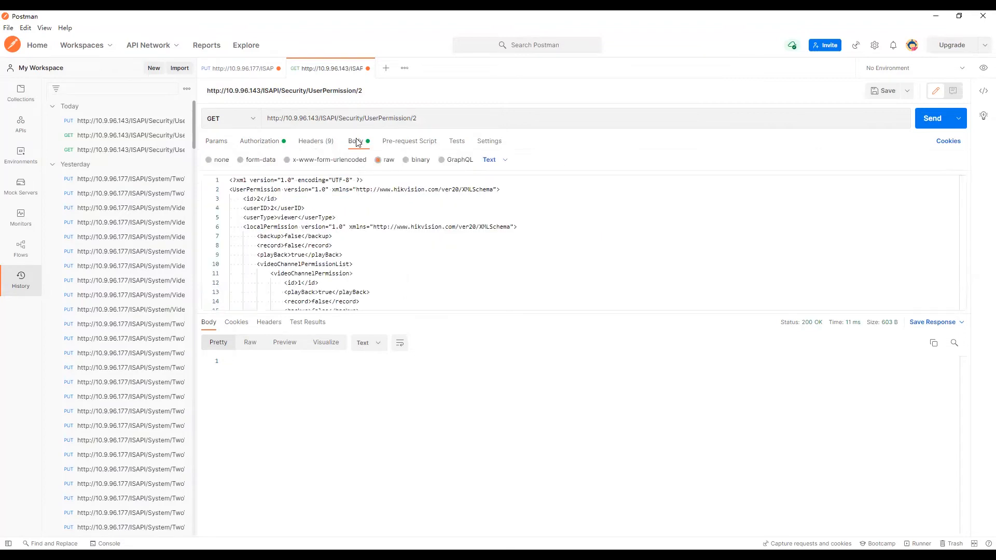
{"action": "left_click", "coordinate": [209, 160]}
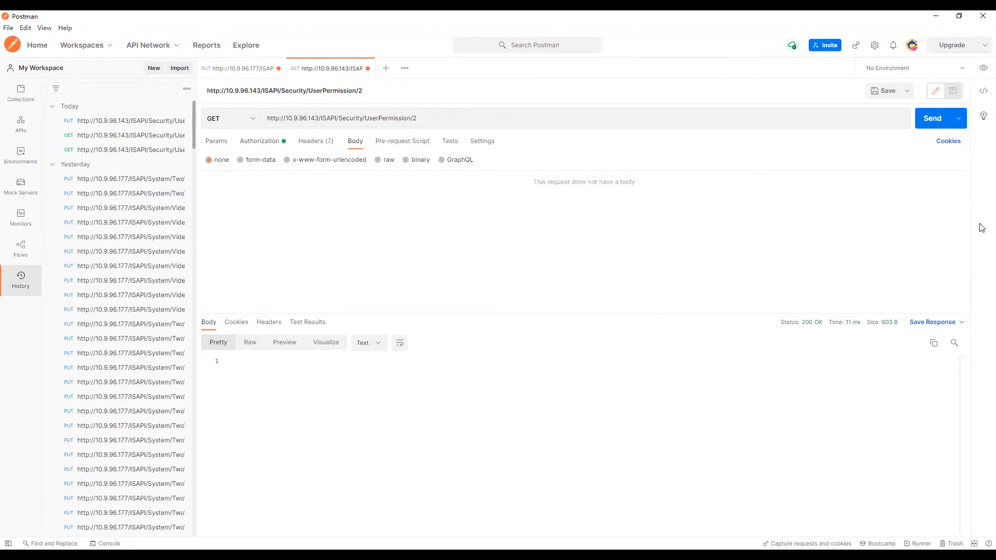
Highlight the ISAPI UserPermission path in the request URL
{"action": "left_click_drag", "start_coordinate": [319, 119], "coordinate": [365, 120]}
{"action": "left_click", "coordinate": [347, 122]}
{"action": "double_click", "coordinate": [388, 118]}
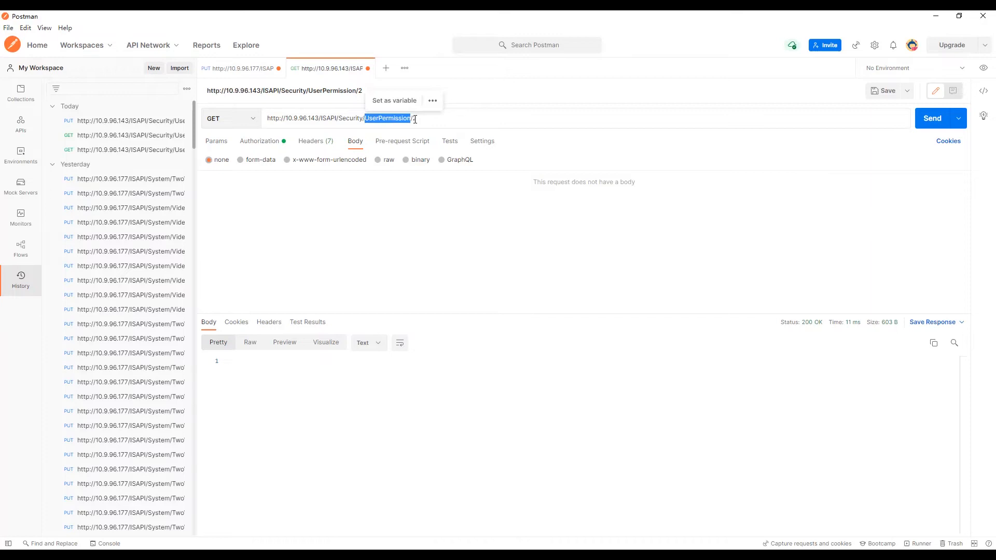
{"action": "left_click", "coordinate": [420, 119]}
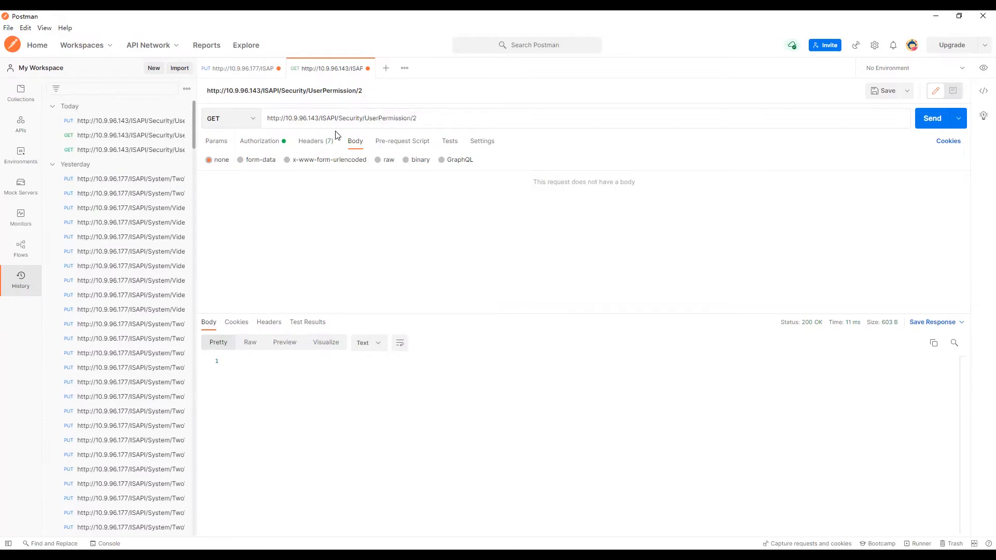
{"action": "left_click_drag", "start_coordinate": [321, 118], "coordinate": [414, 132]}
Send the request and highlight user 2's userID and userType viewer lines in the XML response
{"action": "left_click", "coordinate": [922, 119]}
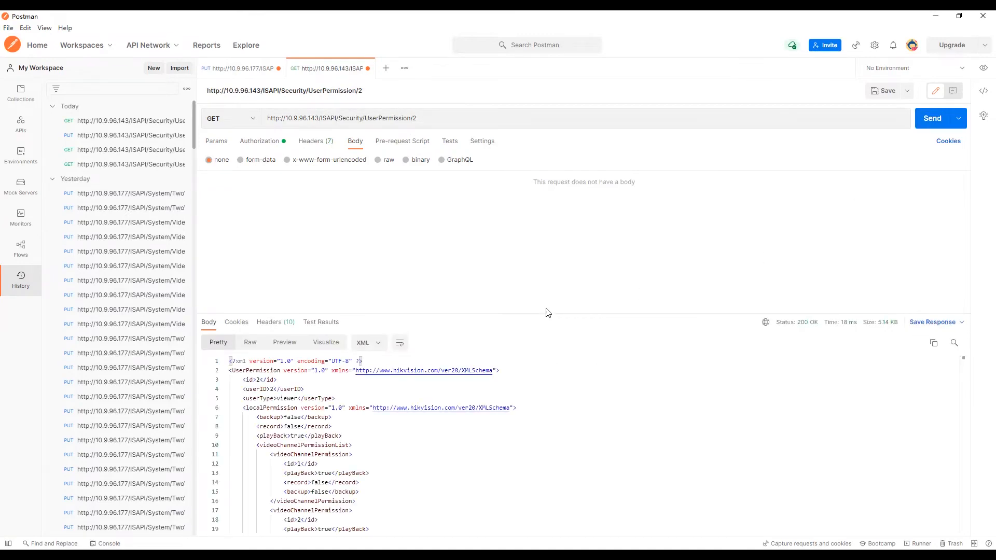
{"action": "left_click_drag", "start_coordinate": [534, 313], "coordinate": [543, 227]}
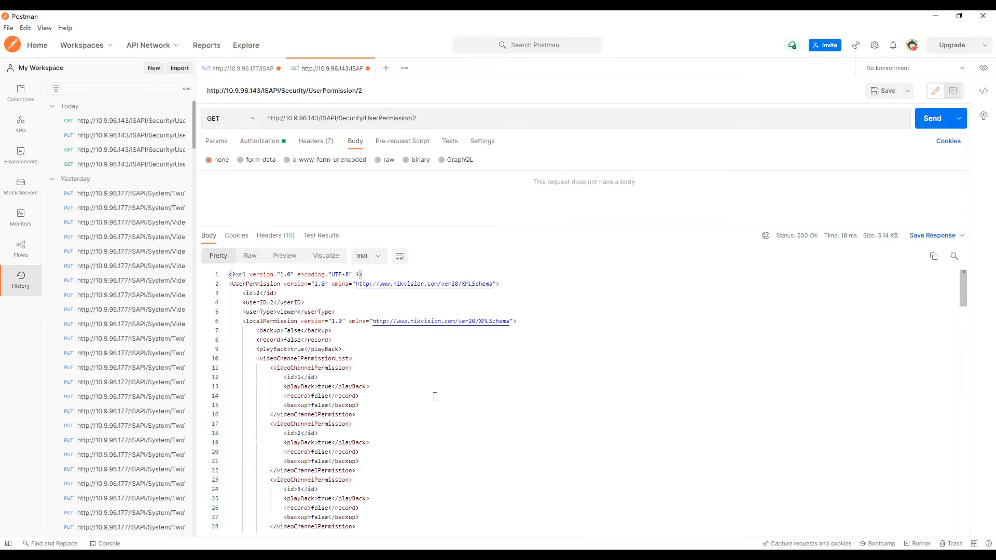
{"action": "scroll", "coordinate": [433, 397], "scroll_direction": "down", "scroll_amount": 1}
{"action": "scroll", "coordinate": [434, 397], "scroll_direction": "up", "scroll_amount": 1}
{"action": "mouse_move", "coordinate": [242, 302]}
{"action": "left_mouse_down"}
{"action": "mouse_move", "coordinate": [331, 312]}
{"action": "mouse_move", "coordinate": [240, 313]}
{"action": "left_mouse_up"}
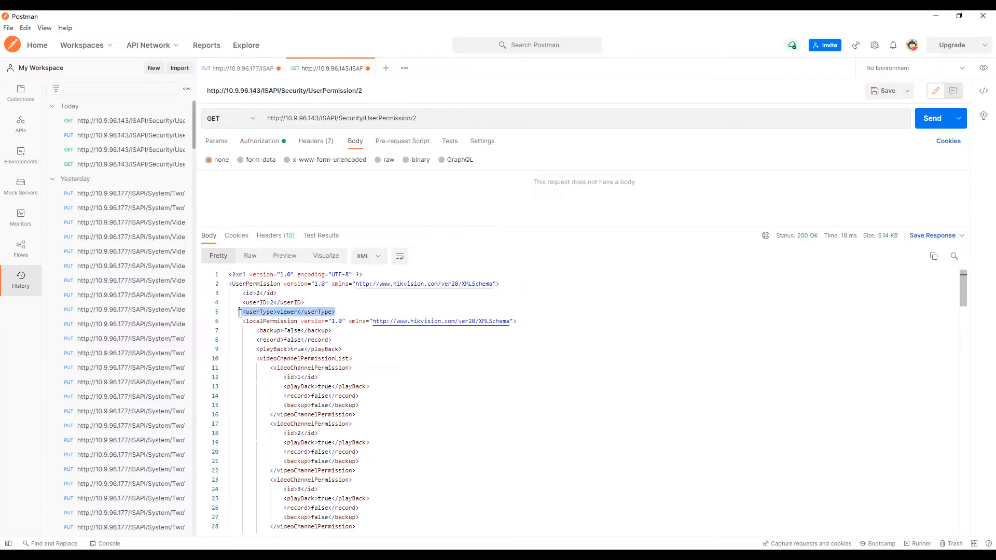
{"action": "left_click_drag", "start_coordinate": [239, 313], "coordinate": [238, 313]}
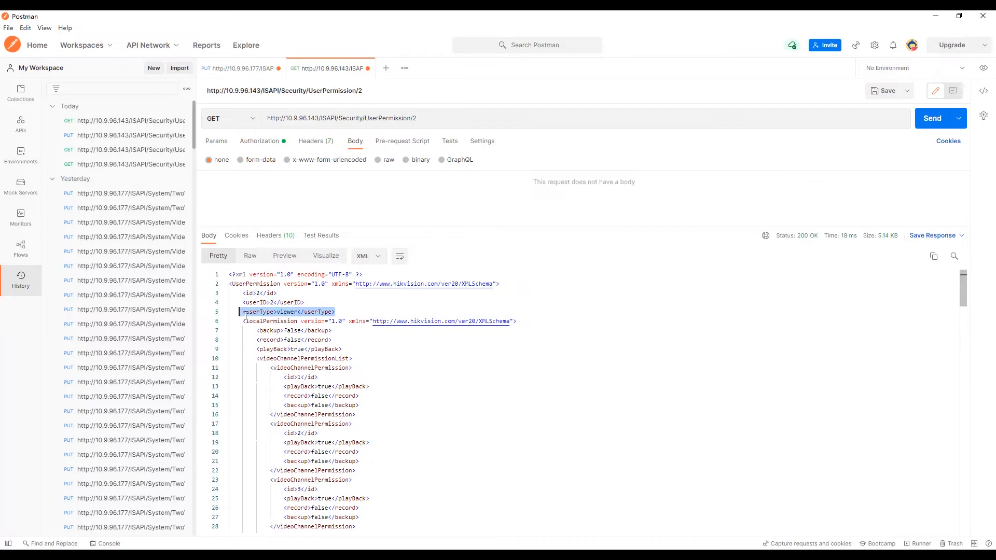
{"action": "left_click", "coordinate": [288, 313]}
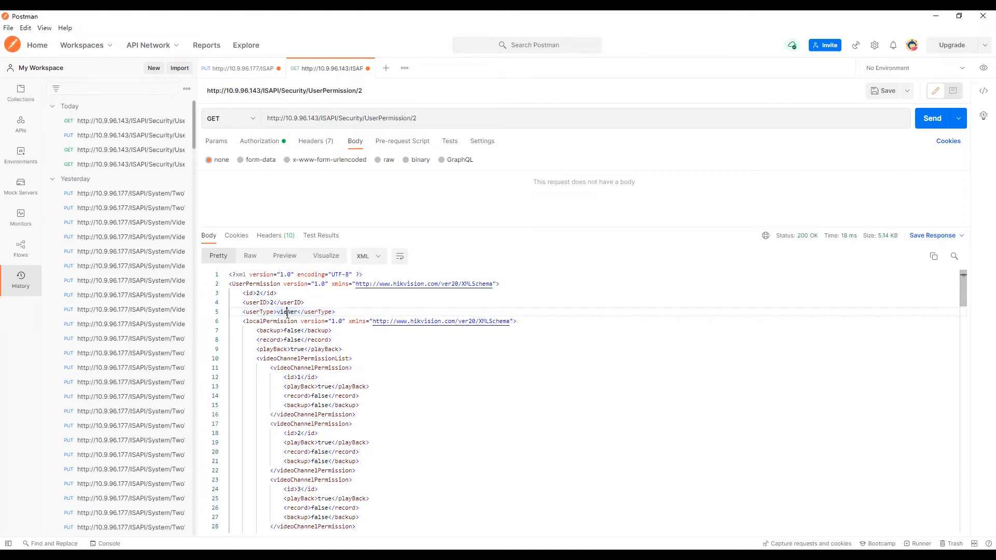
Scroll through the remaining permission XML, shrink the response pane, and return to the Digest Auth settings
{"action": "scroll", "coordinate": [315, 345], "scroll_direction": "down", "scroll_amount": 10}
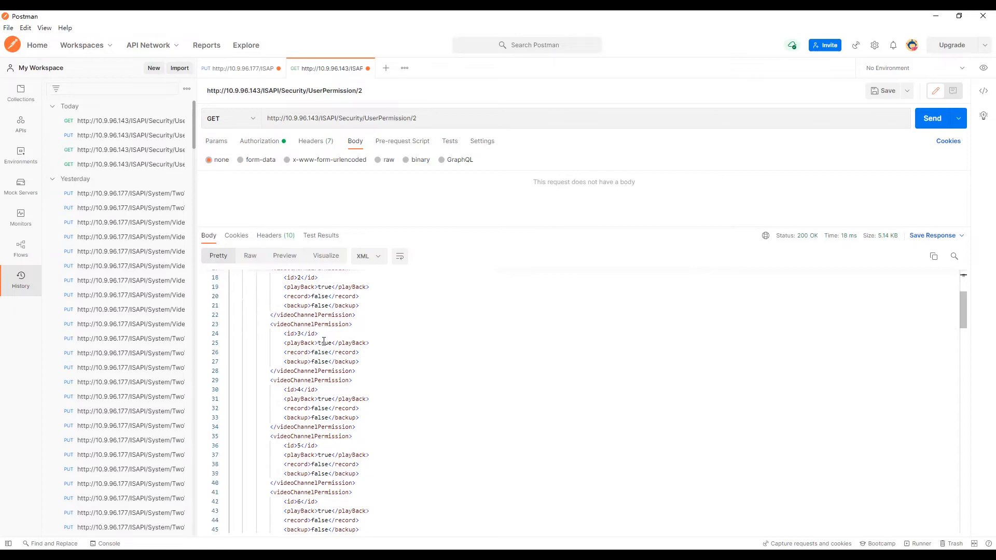
{"action": "scroll", "coordinate": [339, 337], "scroll_direction": "down", "scroll_amount": 10}
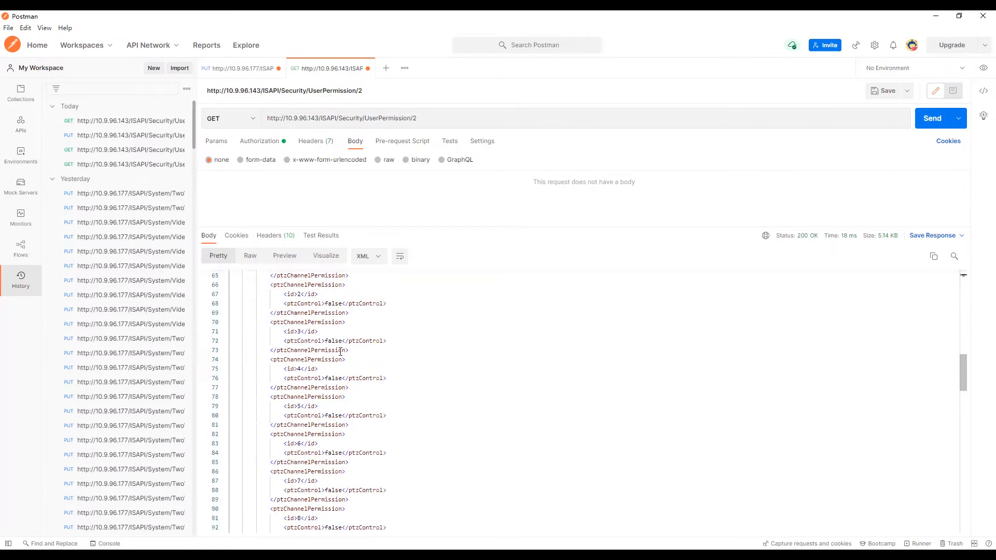
{"action": "scroll", "coordinate": [348, 374], "scroll_direction": "down", "scroll_amount": 8}
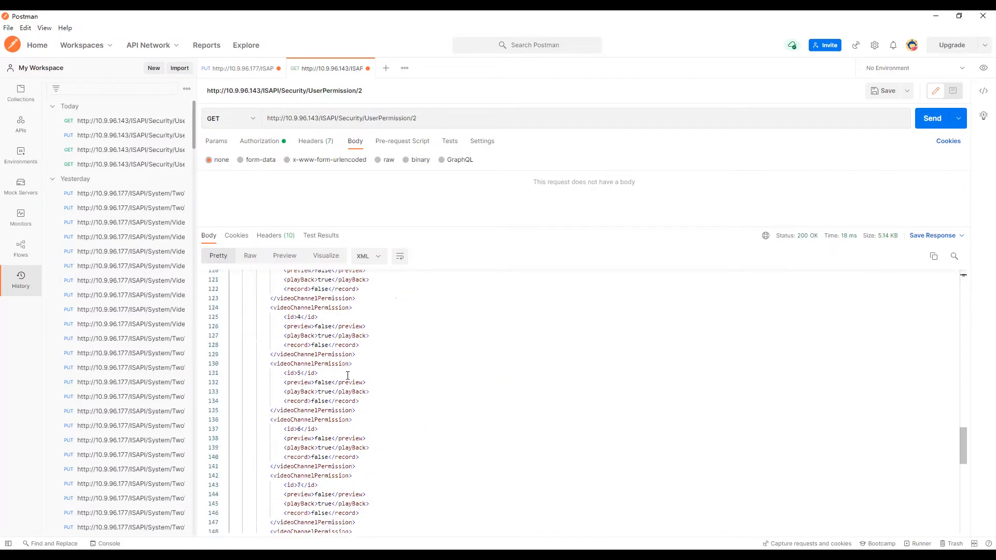
{"action": "scroll", "coordinate": [348, 374], "scroll_direction": "up", "scroll_amount": 20}
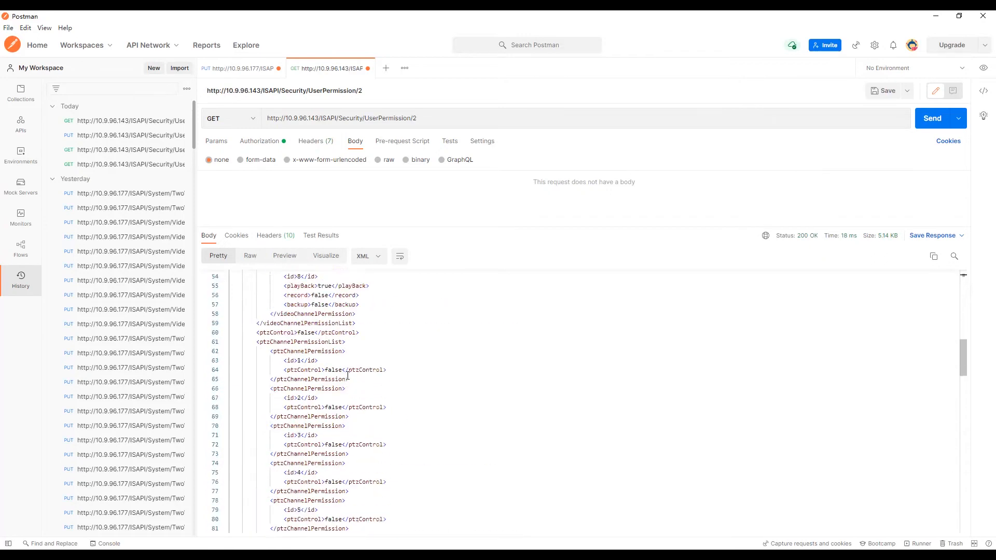
{"action": "left_click_drag", "start_coordinate": [444, 227], "coordinate": [445, 285]}
{"action": "left_click", "coordinate": [259, 141]}
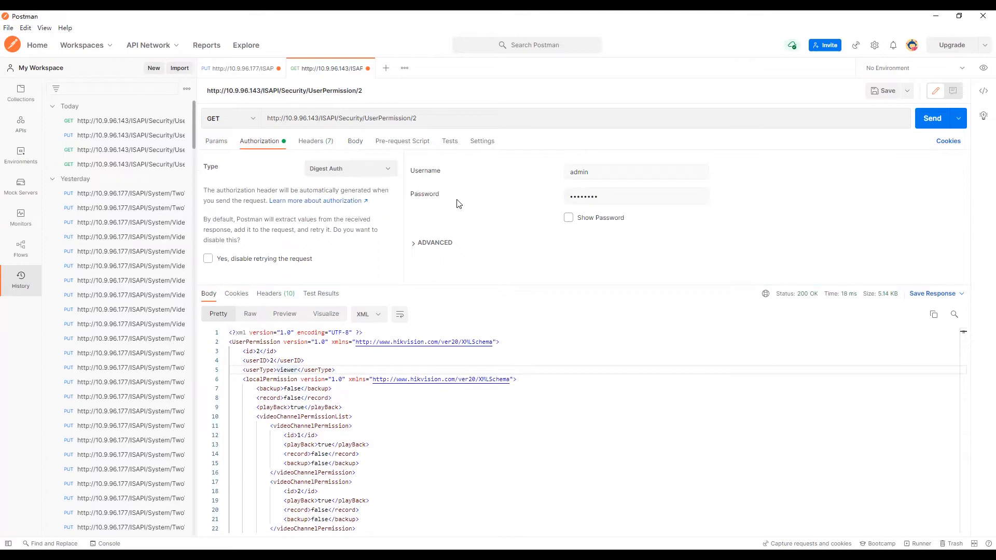
{"action": "left_click", "coordinate": [393, 173]}
{"action": "left_click", "coordinate": [488, 222]}
{"action": "left_click", "coordinate": [936, 20]}
In VLC's Open Network Stream dialog, change the camera address to 10.9.96.143
{"action": "left_click", "coordinate": [936, 17]}
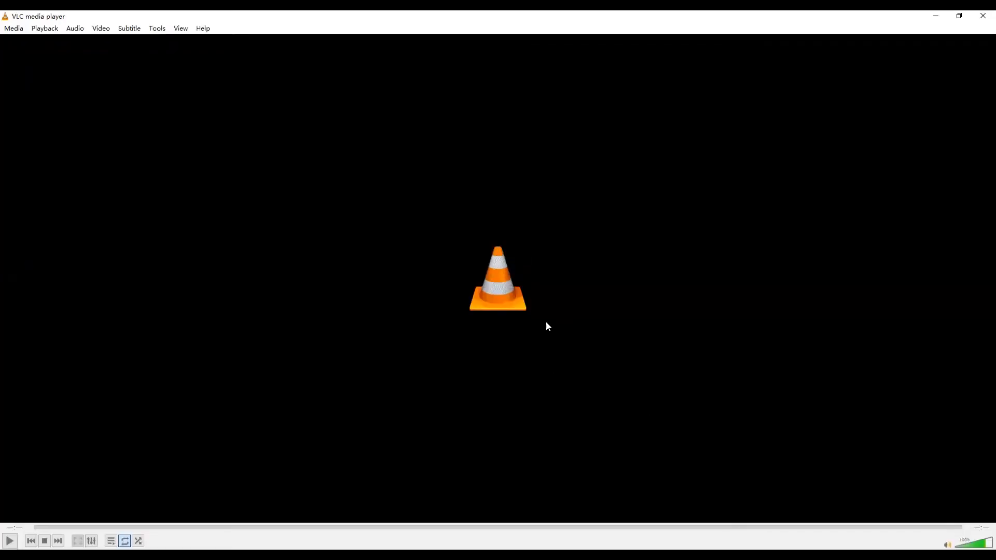
{"action": "left_click", "coordinate": [15, 29]}
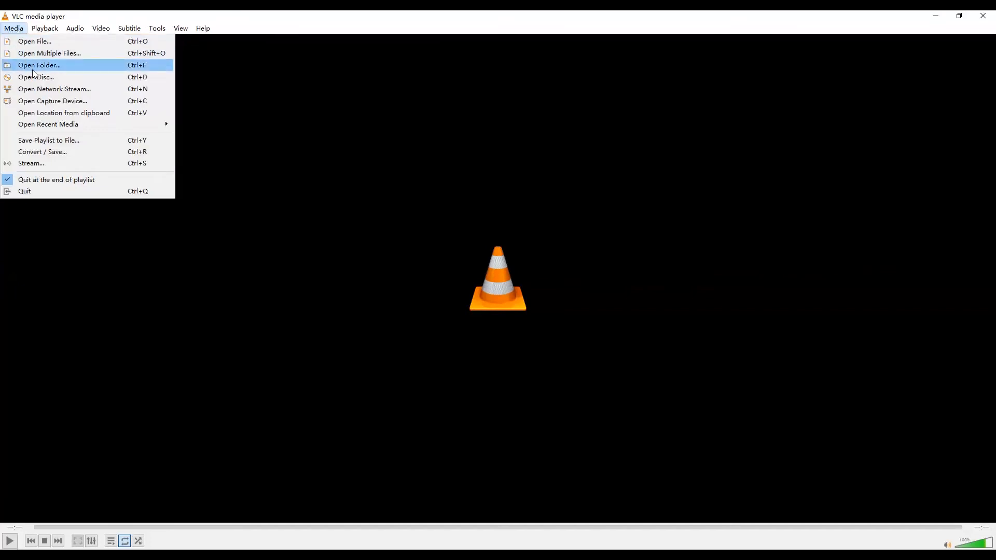
{"action": "key", "text": "Return"}
{"action": "left_click", "coordinate": [394, 231]}
{"action": "double_click", "coordinate": [394, 231]}
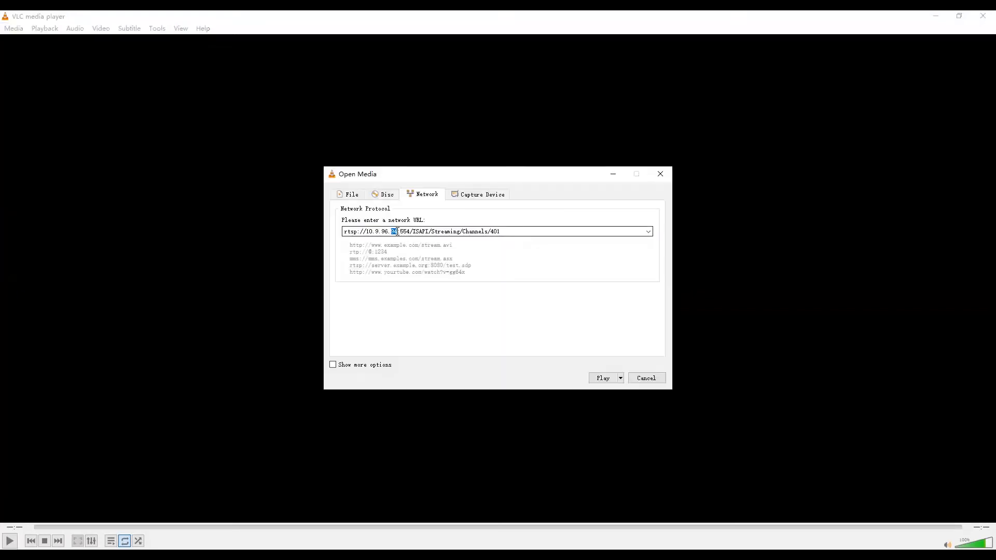
{"action": "type", "text": "148"}
Change the stream path to Channels/101 and play rtsp://10.9.96.143:554/ISAPI/Streaming/Channels/101
{"action": "double_click", "coordinate": [408, 231]}
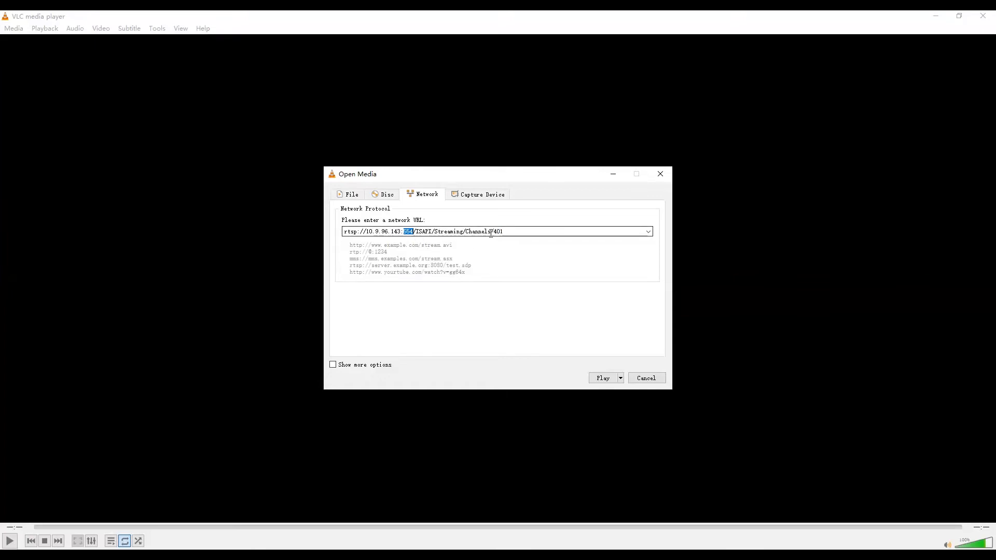
{"action": "left_click", "coordinate": [516, 229]}
{"action": "key", "text": "Left"}
{"action": "key", "text": "Left"}
{"action": "key", "text": "BackSpace"}
{"action": "type", "text": "1"}
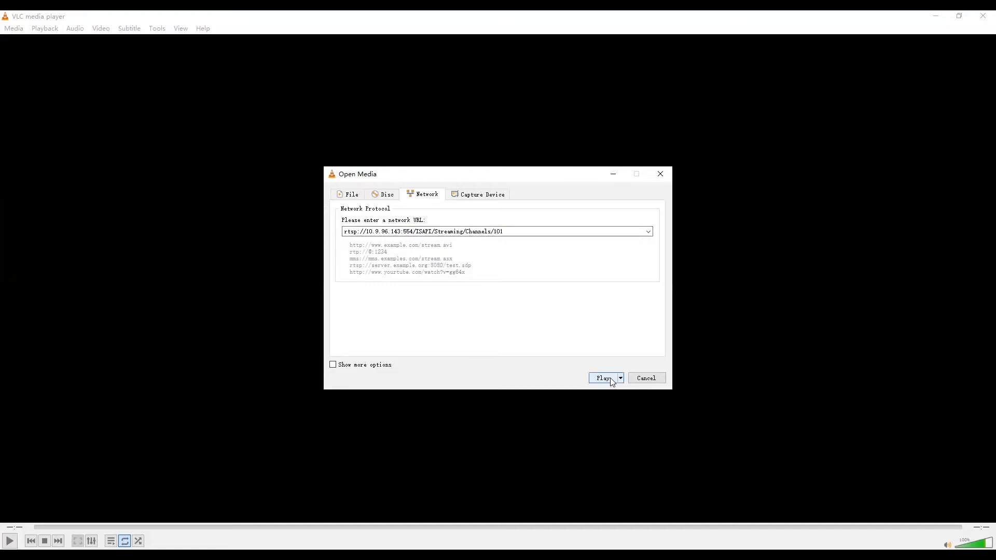
{"action": "key", "text": "Return"}
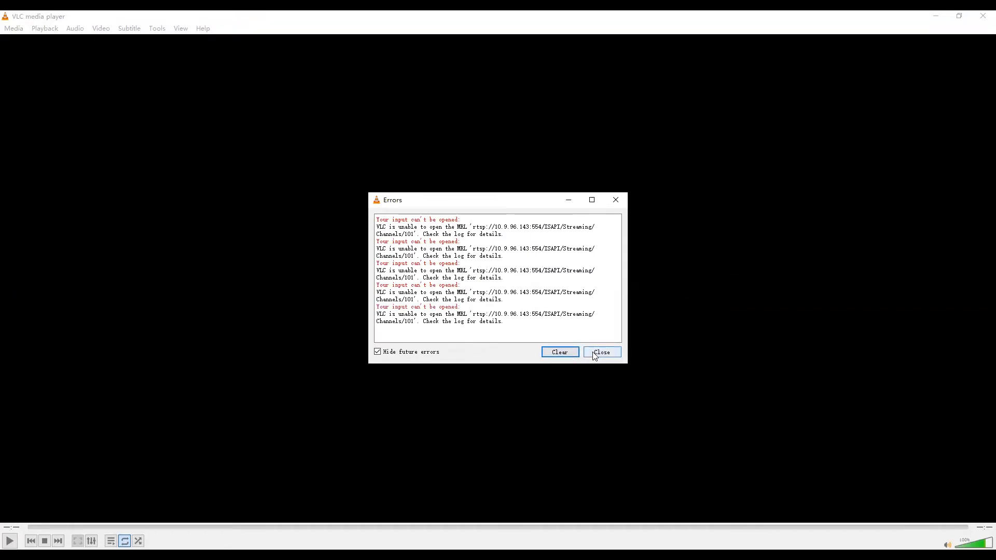
Clear the logged errors and close the VLC Errors window
{"action": "left_click", "coordinate": [595, 355]}
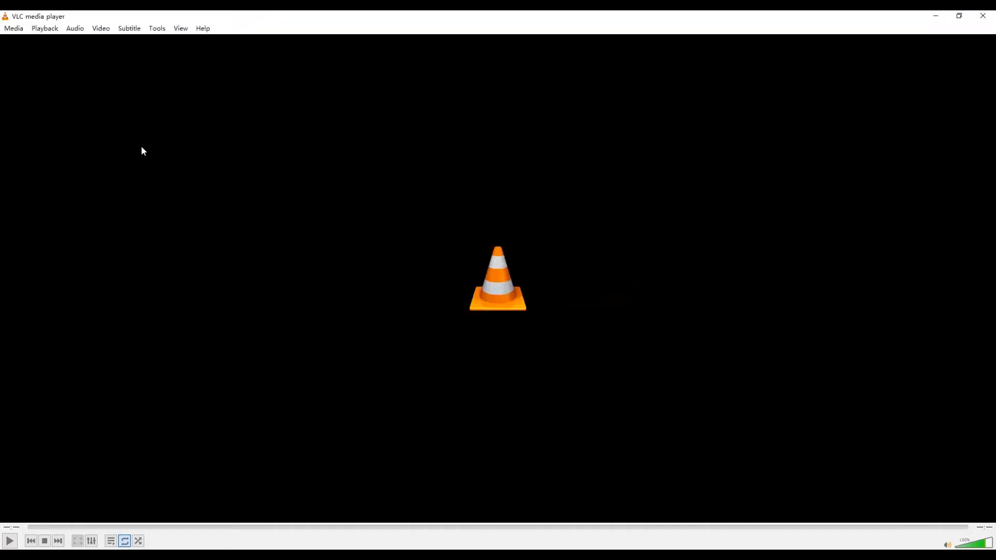
{"action": "left_click", "coordinate": [24, 29]}
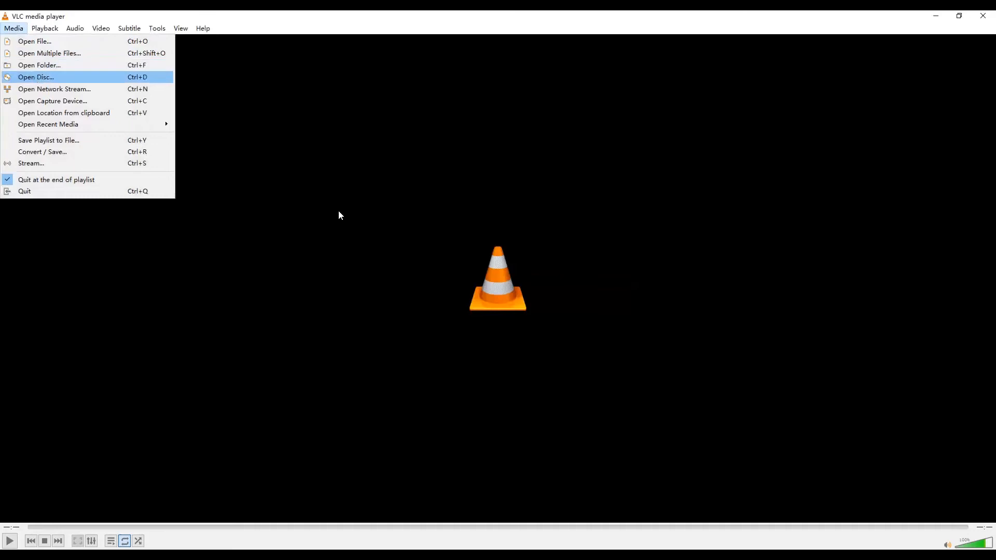
{"action": "left_click", "coordinate": [27, 30]}
{"action": "left_click", "coordinate": [27, 30]}
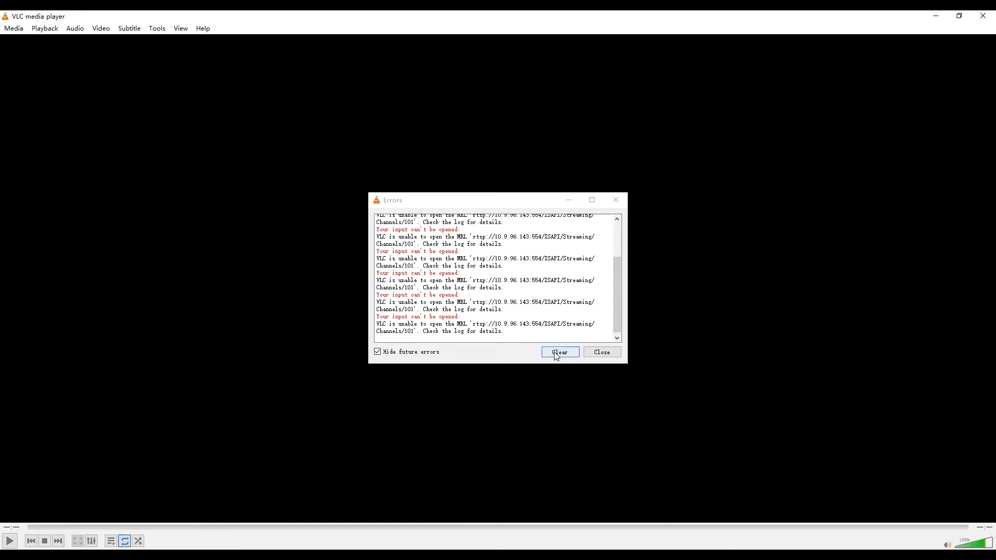
{"action": "left_click", "coordinate": [616, 199]}
{"action": "left_click", "coordinate": [11, 29]}
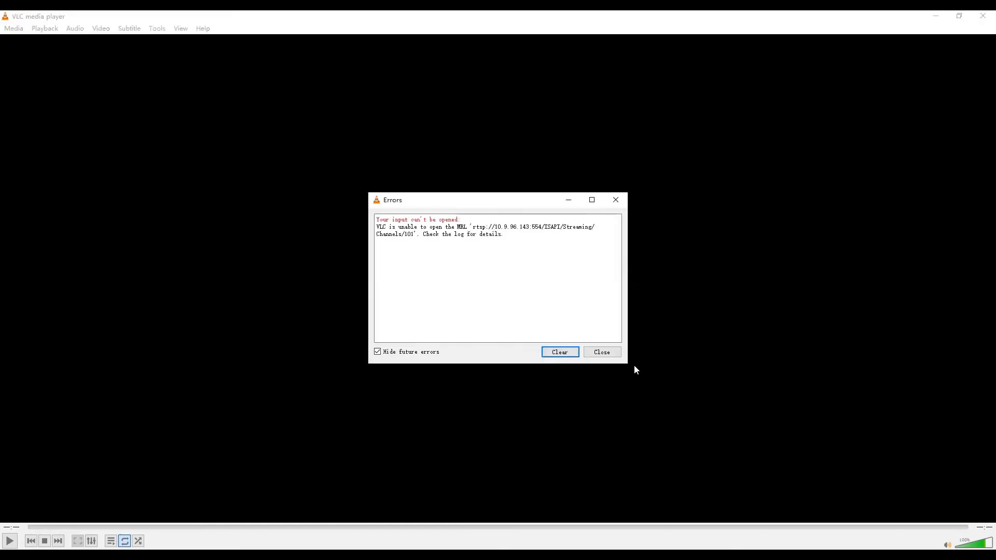
{"action": "left_click", "coordinate": [618, 355]}
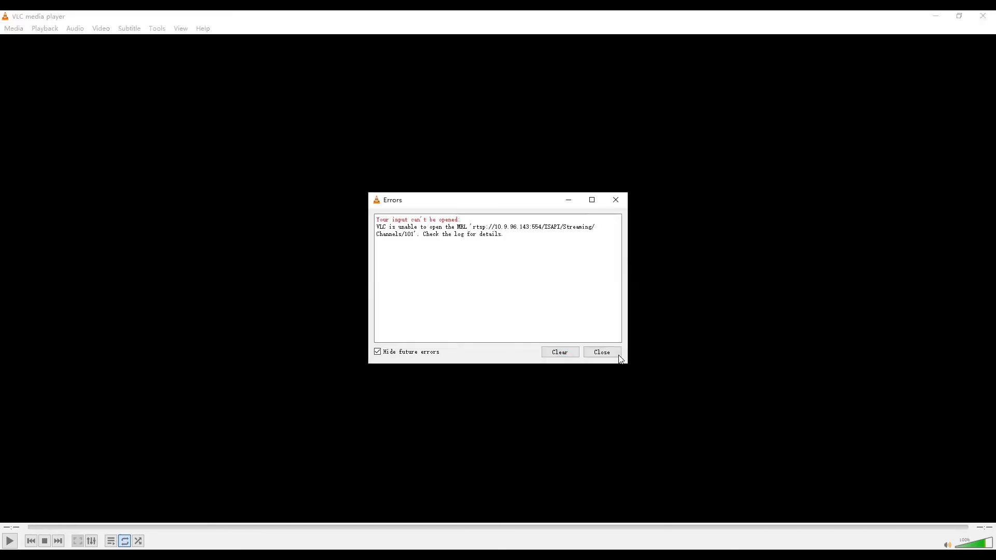
{"action": "left_click", "coordinate": [982, 15]}
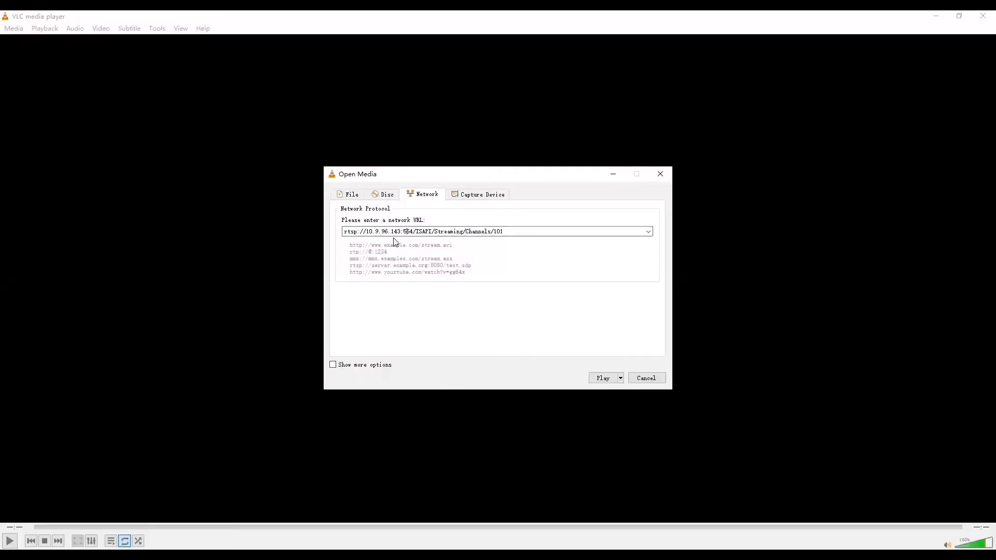
Change the stream IP to 10.9.96.91 and play it, reaching the RTSP login prompt
{"action": "left_click", "coordinate": [401, 231]}
{"action": "key", "text": "BackSpace"}
{"action": "key", "text": "BackSpace"}
{"action": "key", "text": "BackSpace"}
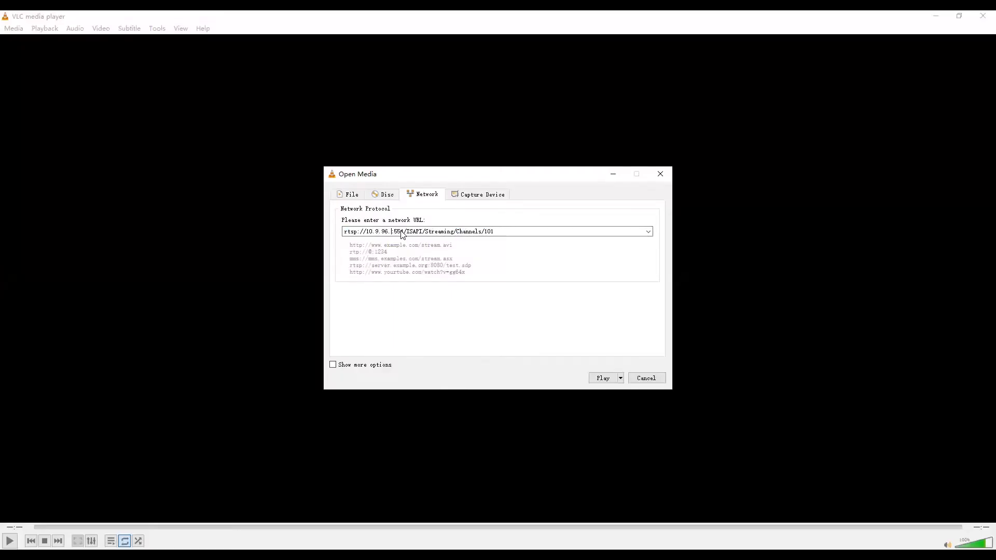
{"action": "type", "text": "91"}
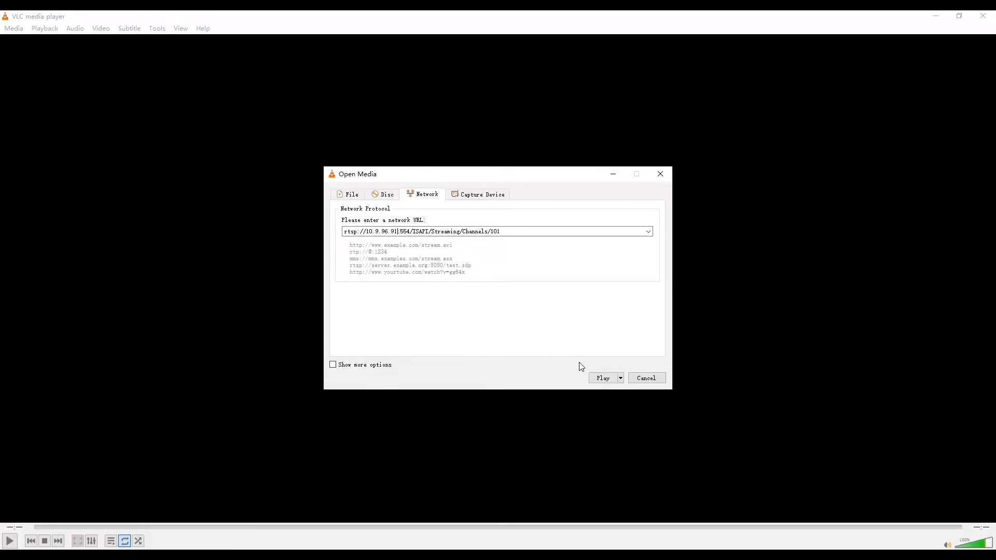
{"action": "left_click", "coordinate": [603, 378]}
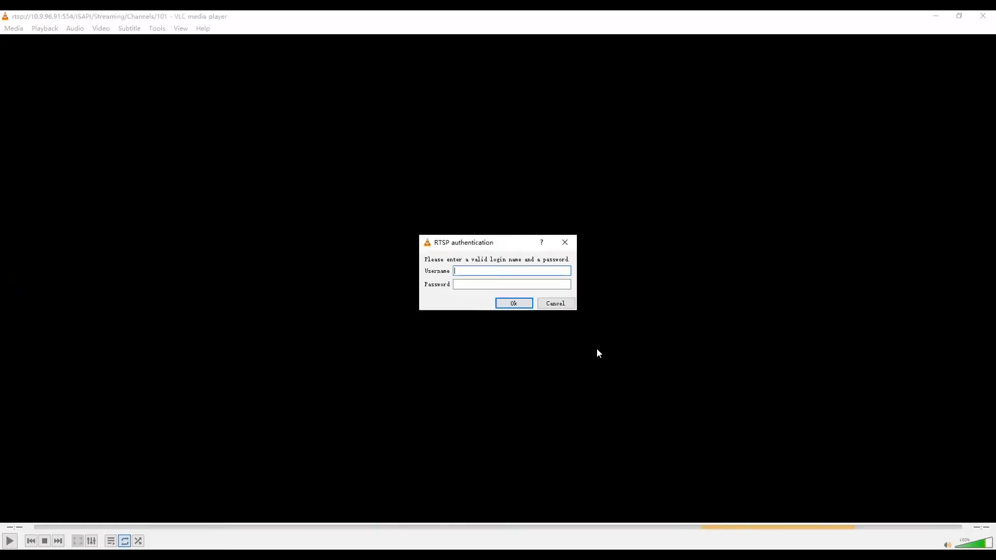
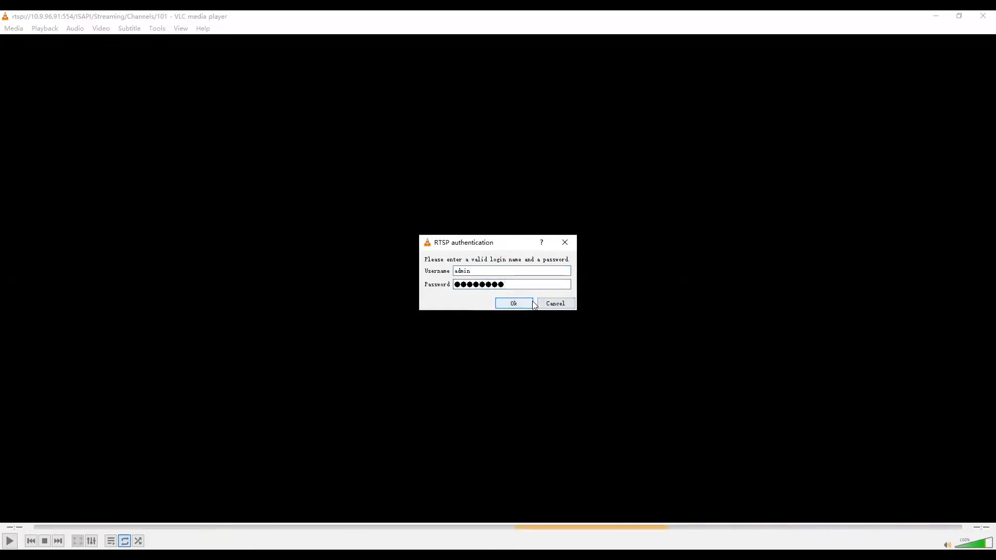
Submit the RTSP camera login, then re-enter the password after the stream fails to open
{"action": "left_click", "coordinate": [532, 303]}
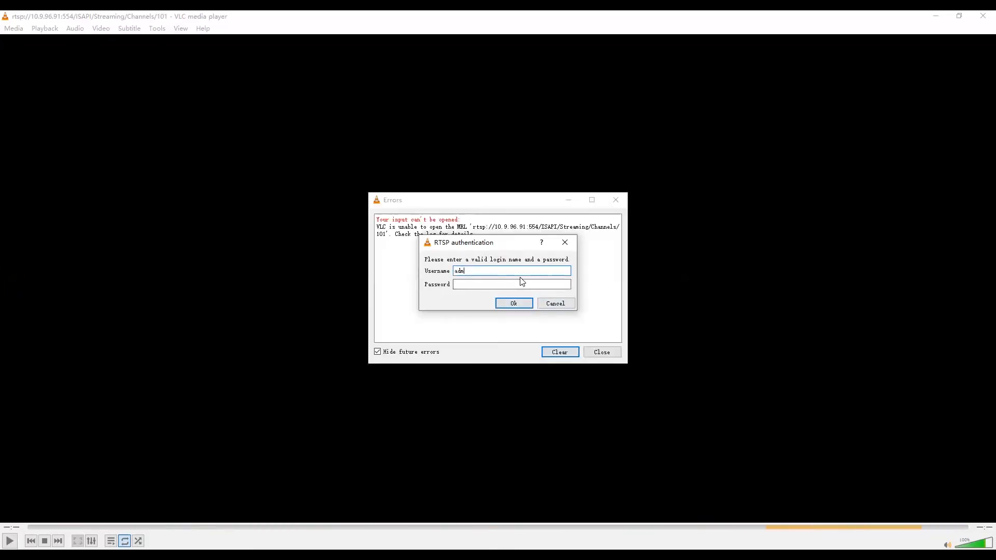
{"action": "left_click", "coordinate": [506, 283]}
{"action": "type", "text": "*"}
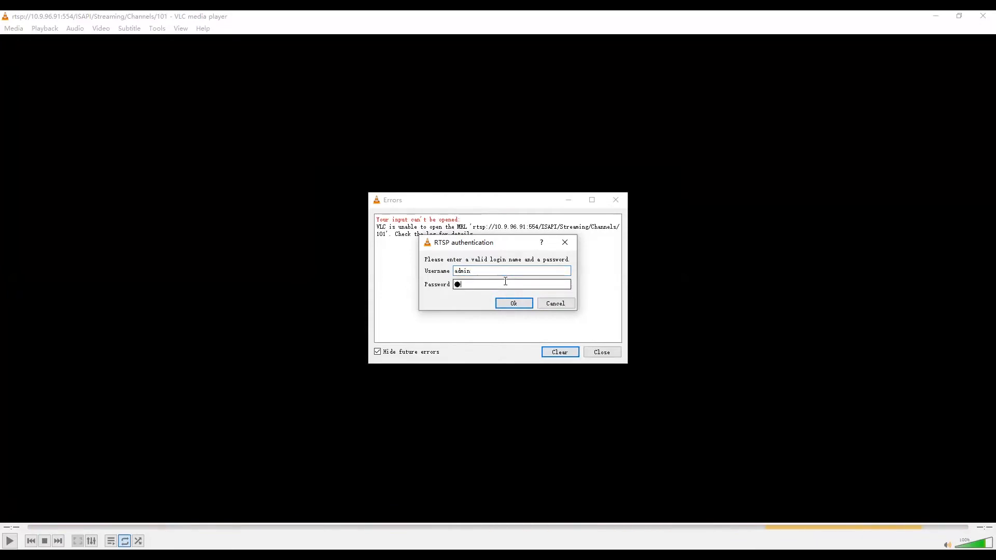
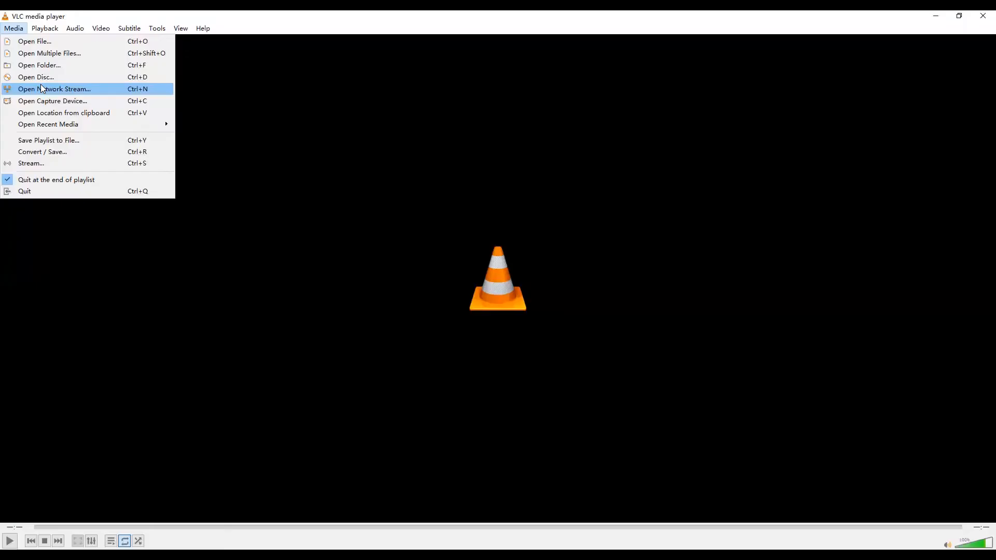
Play the RTSP stream with the URL set to channel 201, then enter the camera password at the login prompt
{"action": "key", "text": "Return"}
{"action": "left_click", "coordinate": [494, 232]}
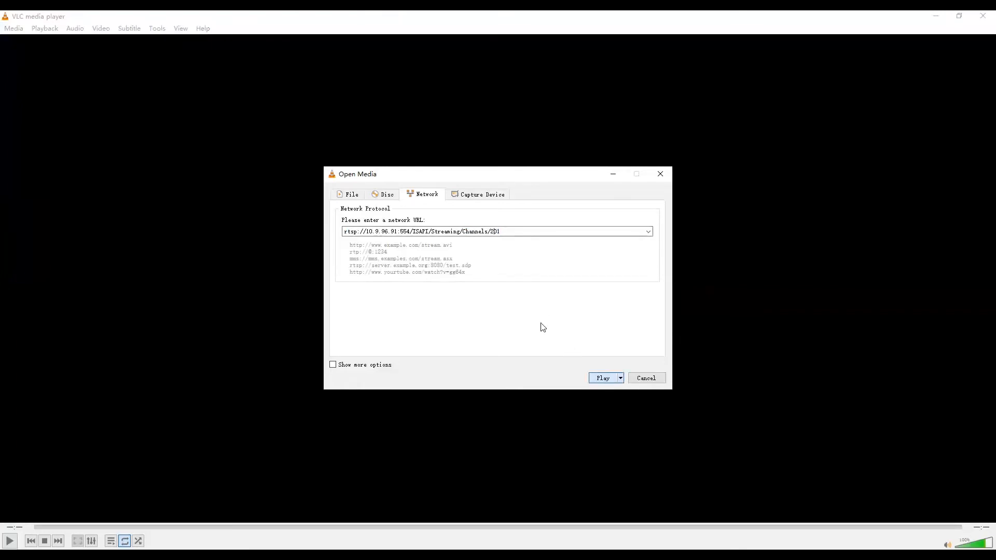
{"action": "key", "text": "Return"}
{"action": "type", "text": "*********"}
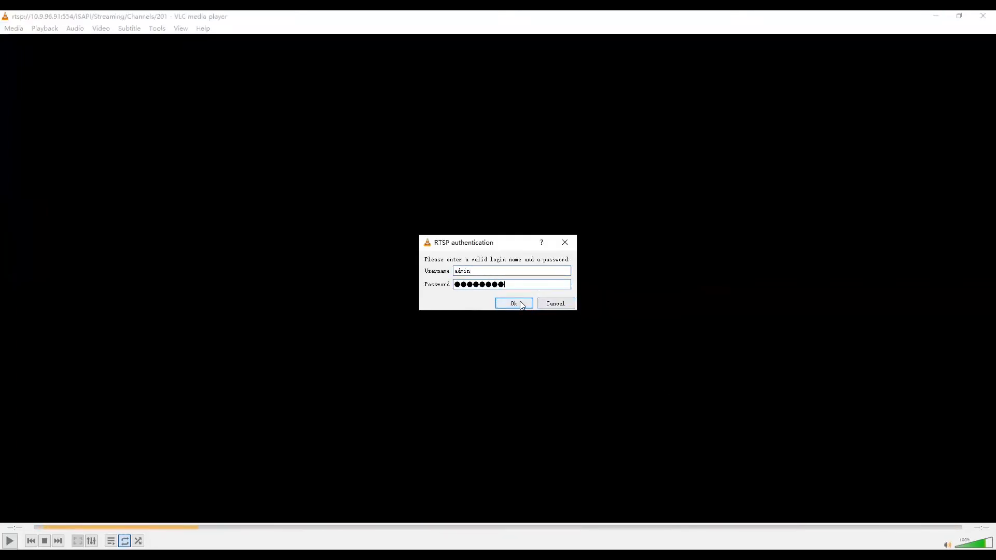
Confirm the camera login so the IPCamera 03 live feed from channel 201 plays
{"action": "left_click", "coordinate": [522, 305]}
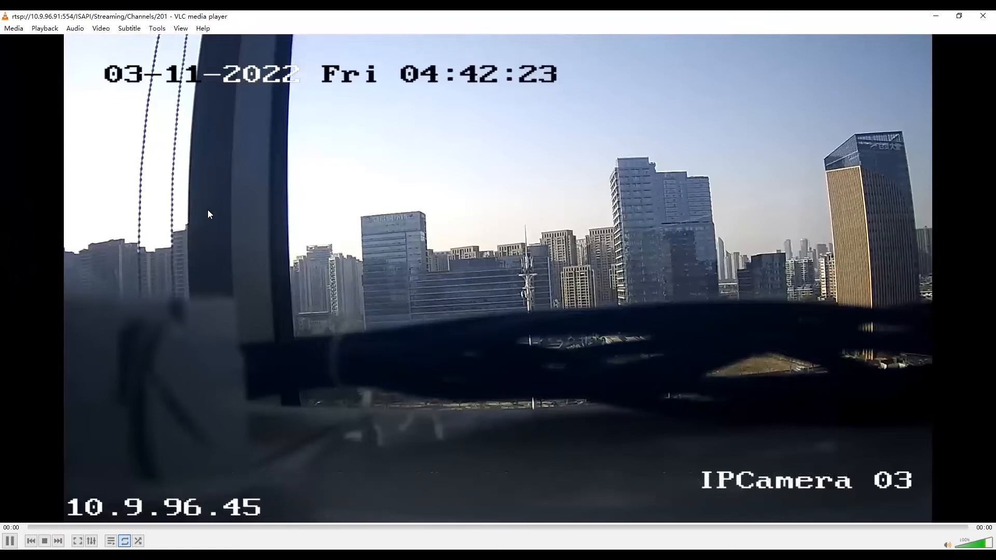
Reopen the network stream address and type the camera's username and password after rtsp:// in the URL
{"action": "left_click", "coordinate": [13, 28]}
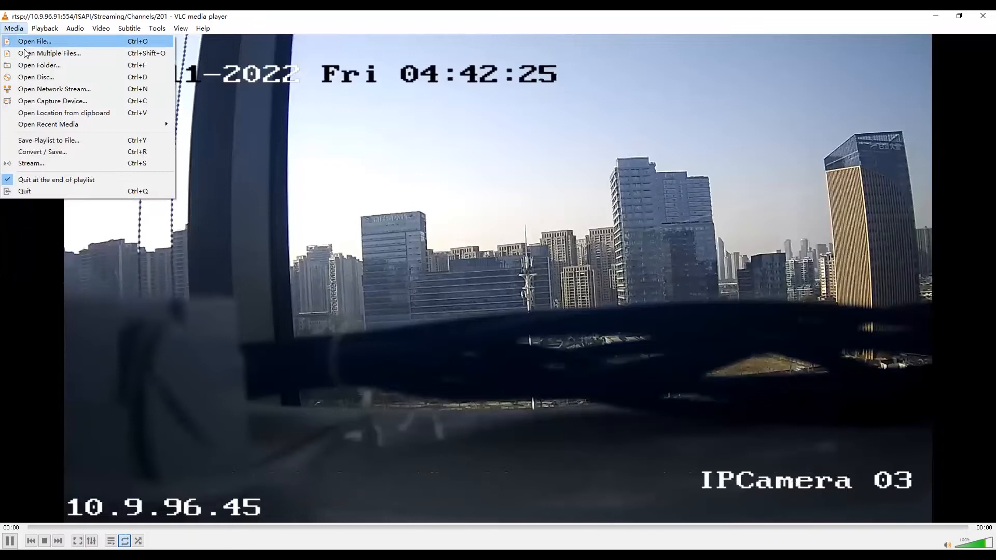
{"action": "left_click", "coordinate": [86, 89]}
{"action": "left_click", "coordinate": [367, 231]}
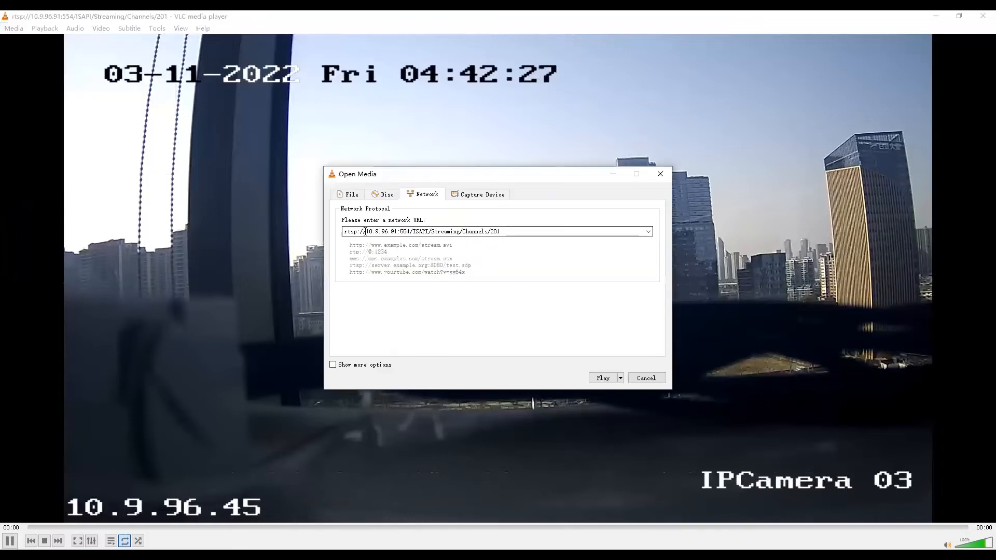
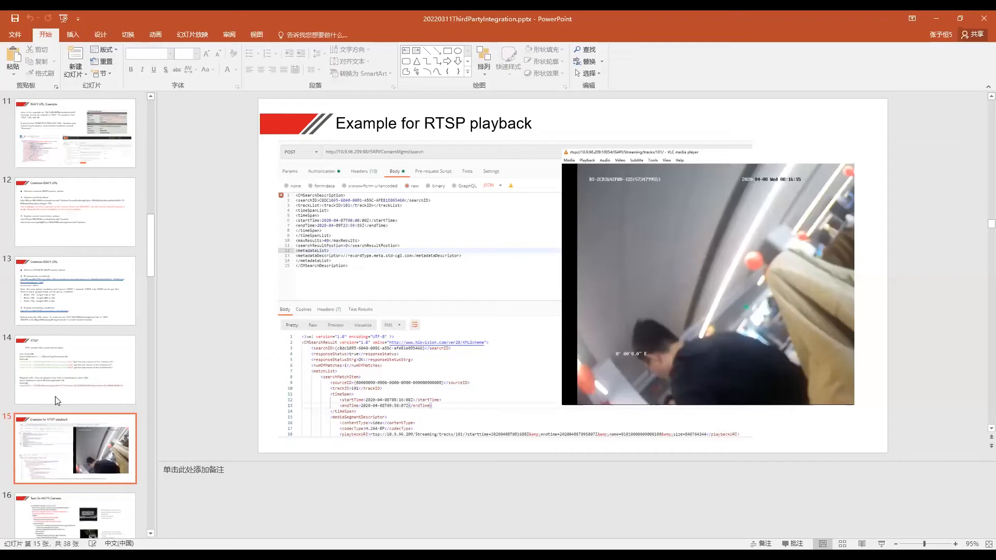
Present slide 15 'Example for RTSP playback' full screen, then advance to the 'Test On ANPR Camera' slide
{"action": "scroll", "coordinate": [79, 413], "scroll_direction": "down", "scroll_amount": 3}
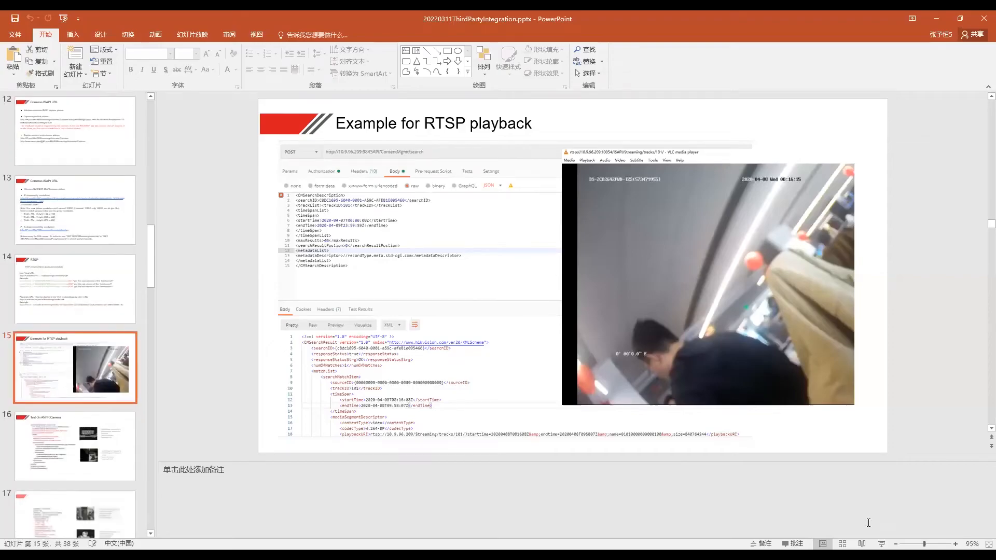
{"action": "left_click", "coordinate": [883, 540]}
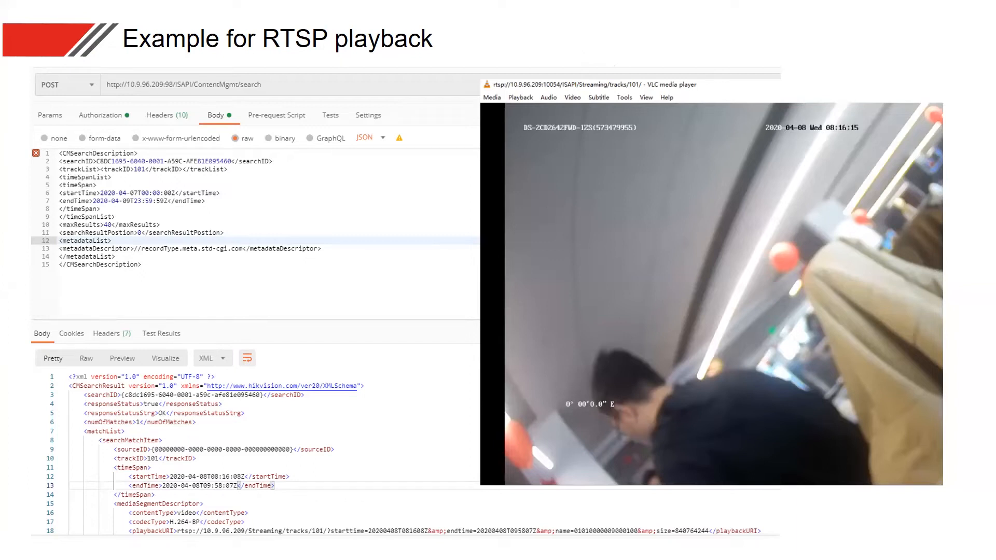
{"action": "left_click", "coordinate": [563, 454]}
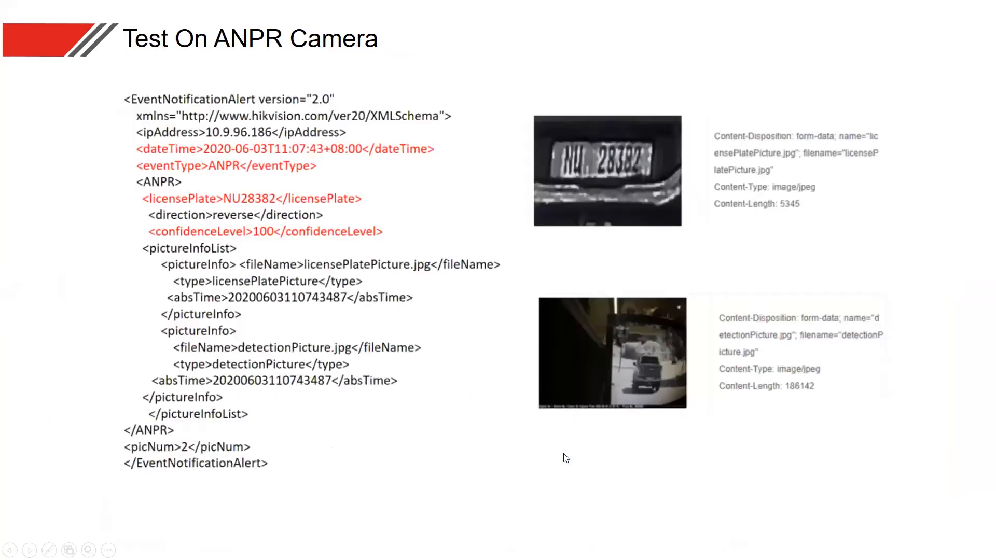
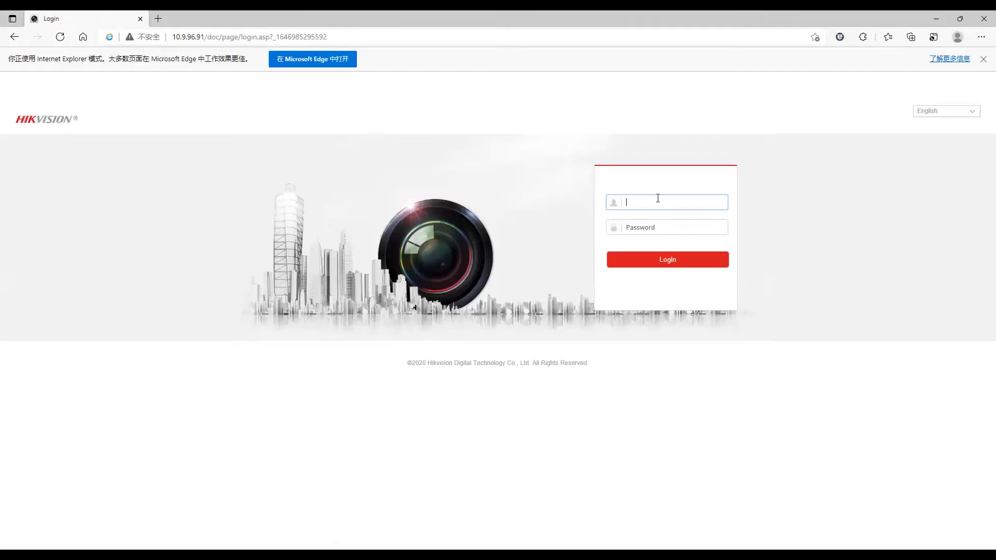
Log into the NVR as admin and open Configuration > Video/Audio for camera D2
{"action": "type", "text": "dmin"}
{"action": "key", "text": "Return"}
{"action": "left_click", "coordinate": [656, 225]}
{"action": "type", "text": "•••••"}
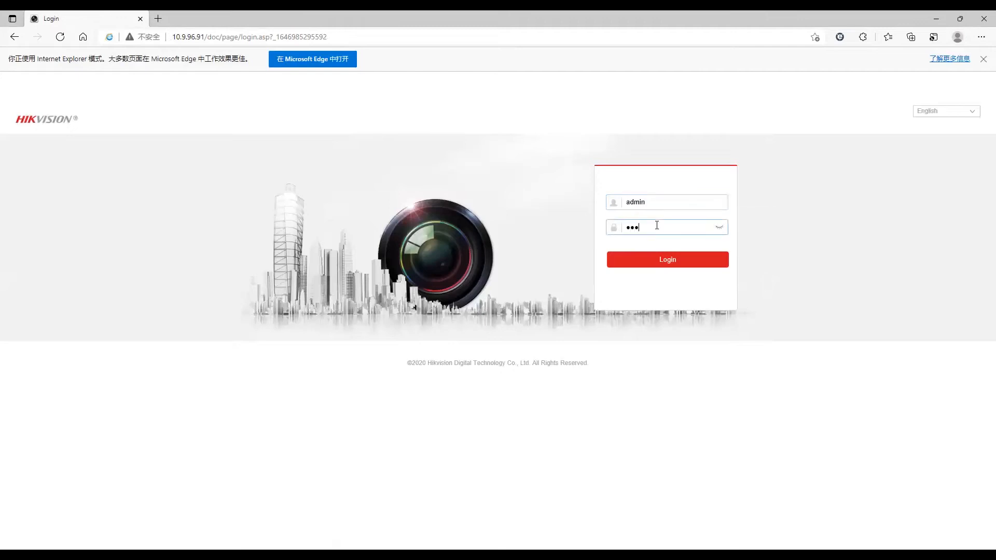
{"action": "left_click", "coordinate": [666, 259]}
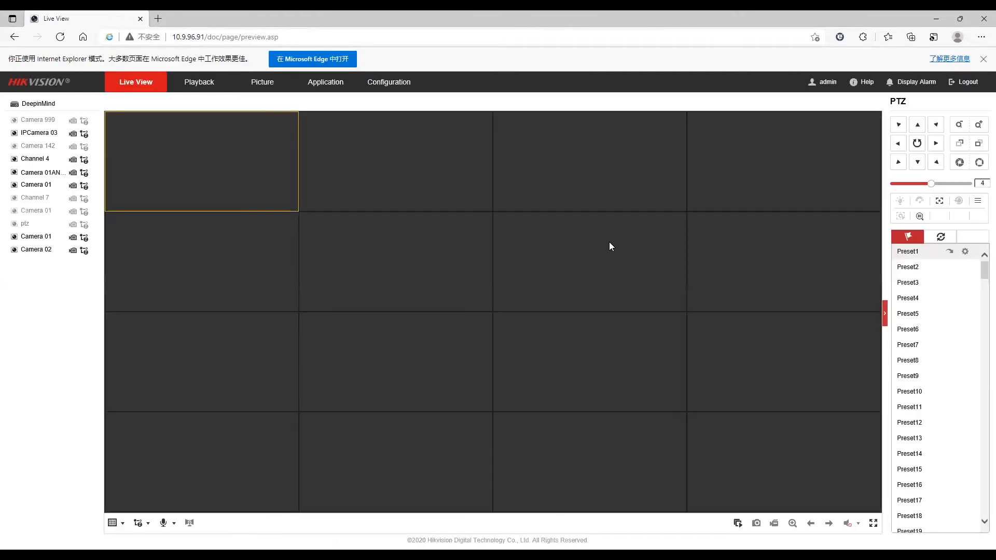
{"action": "left_click", "coordinate": [389, 83]}
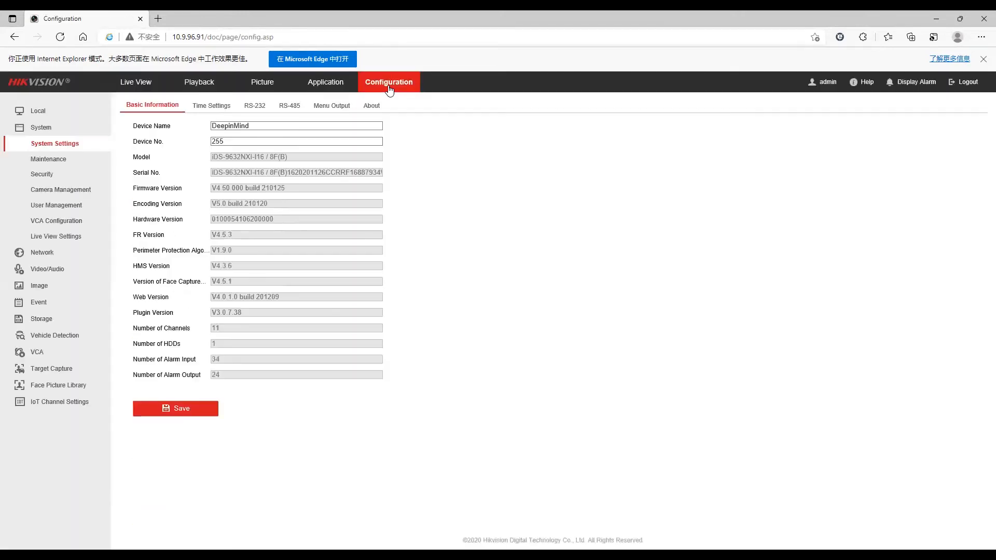
{"action": "left_click", "coordinate": [69, 270]}
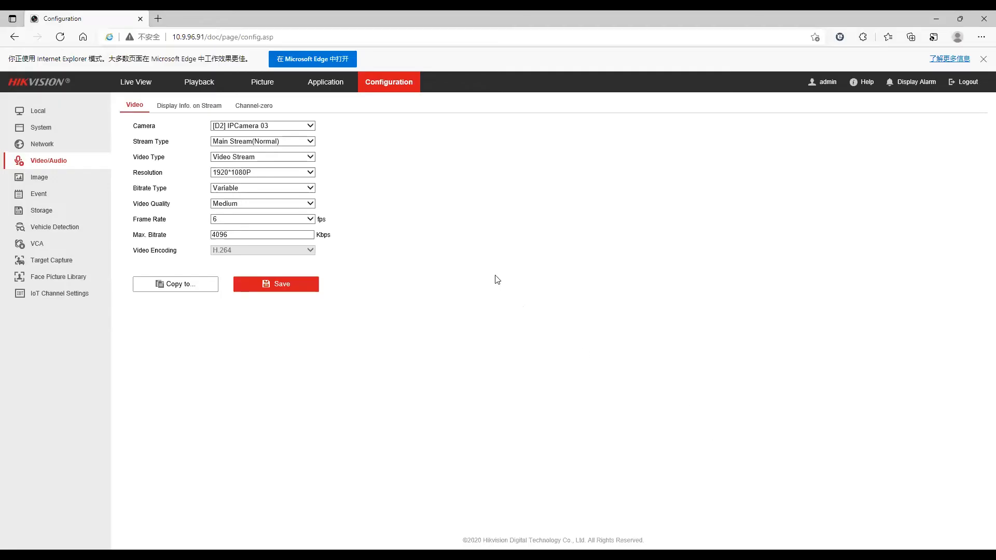
{"action": "right_click", "coordinate": [494, 276]}
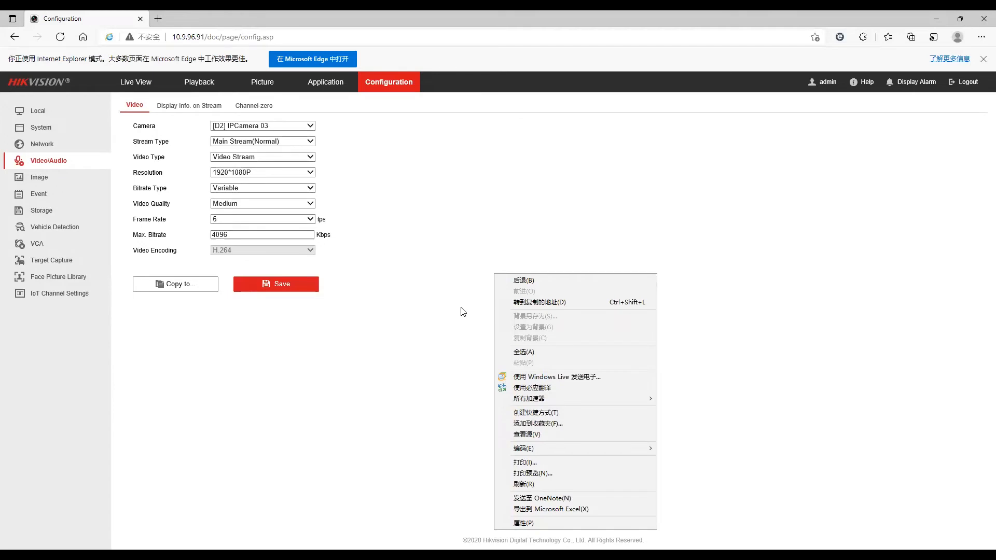
{"action": "left_click", "coordinate": [527, 519]}
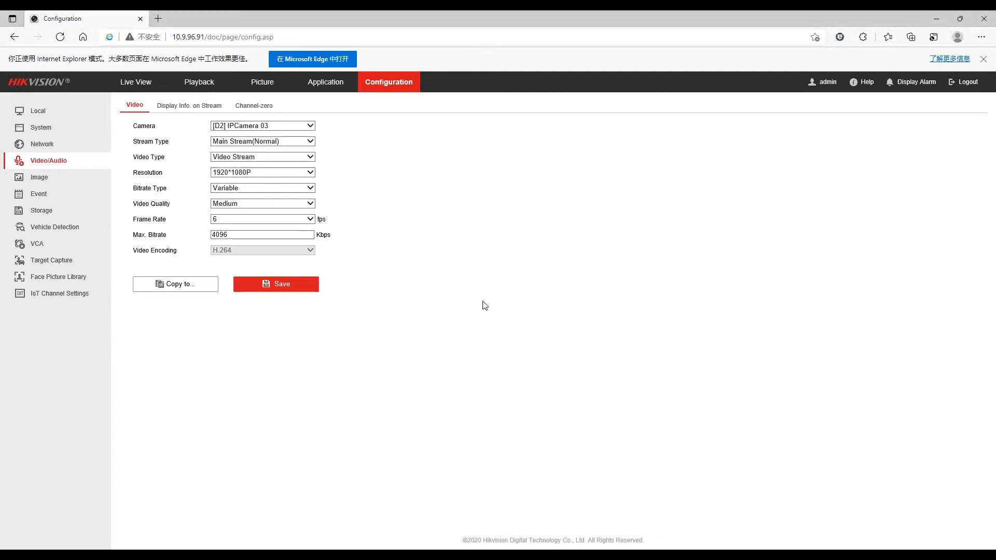
Try twice to open developer tools with F12, which are unavailable in IE mode
{"action": "key", "text": "F12"}
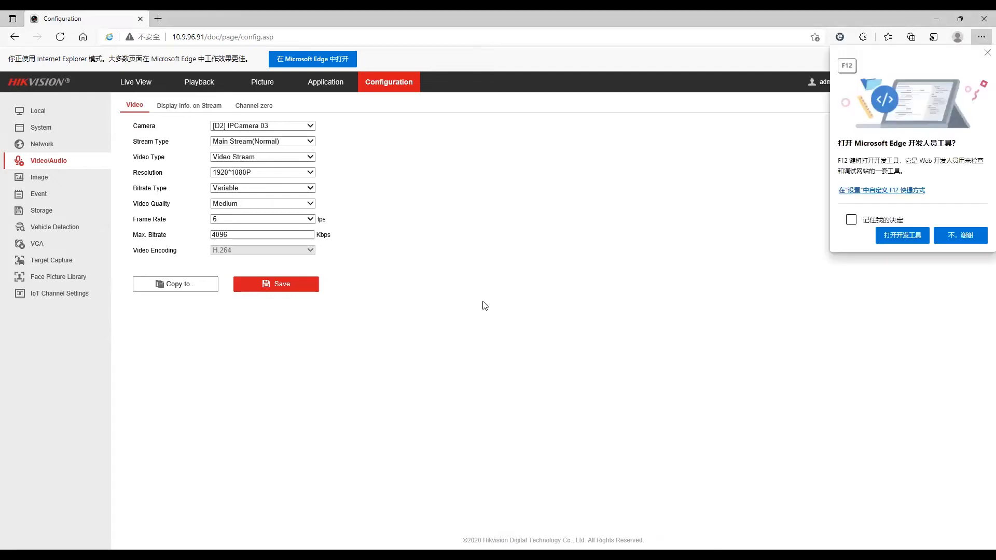
{"action": "left_click", "coordinate": [915, 242]}
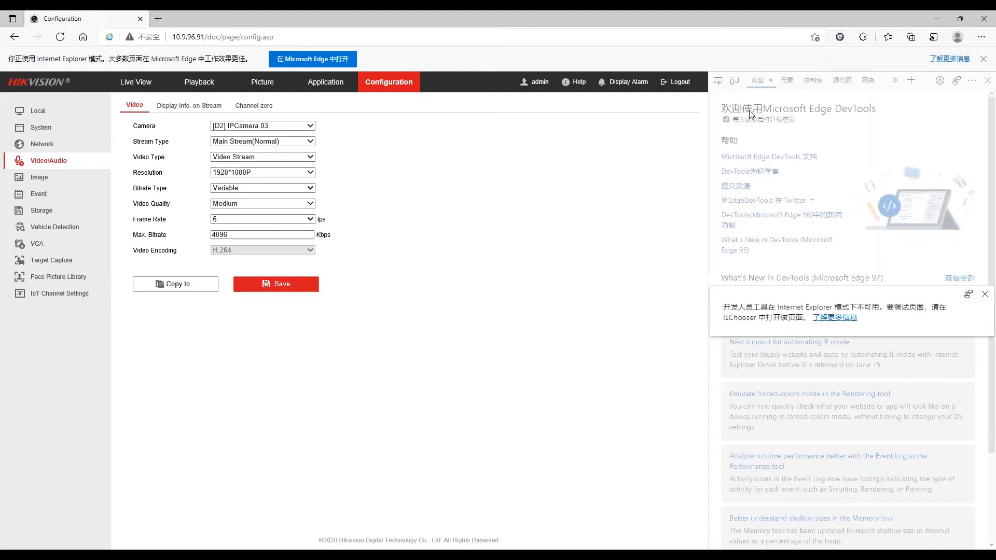
{"action": "left_click", "coordinate": [984, 295]}
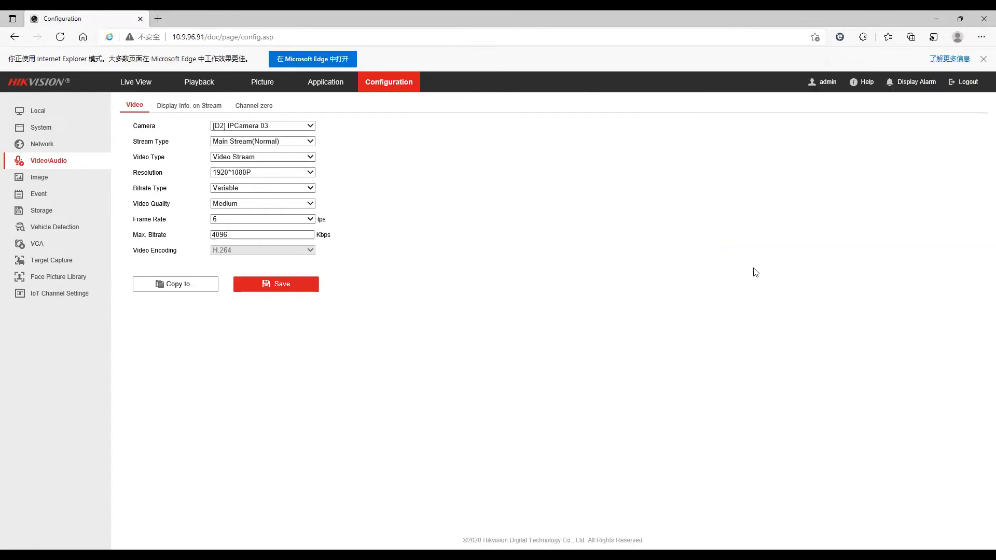
{"action": "key", "text": "F12"}
{"action": "left_click", "coordinate": [904, 232]}
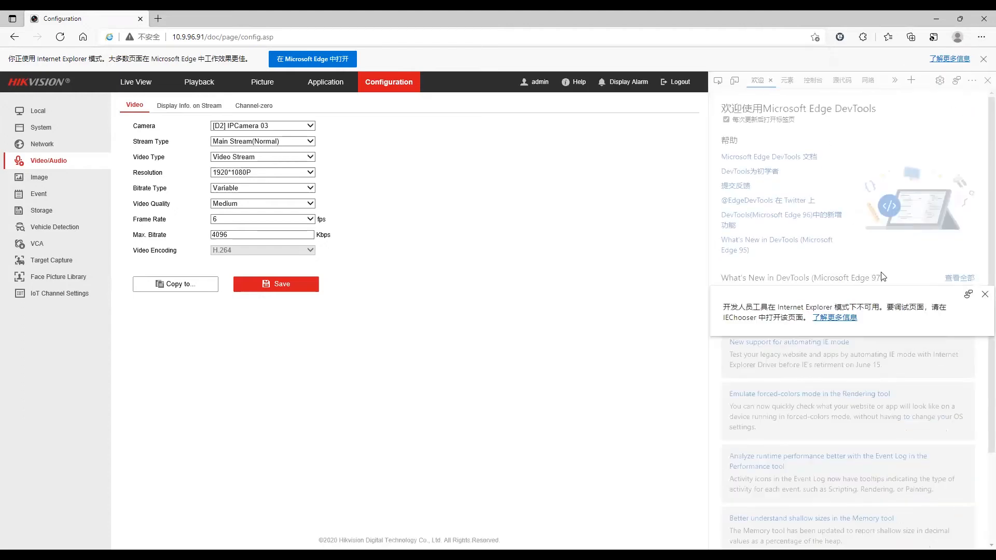
{"action": "left_click", "coordinate": [982, 298]}
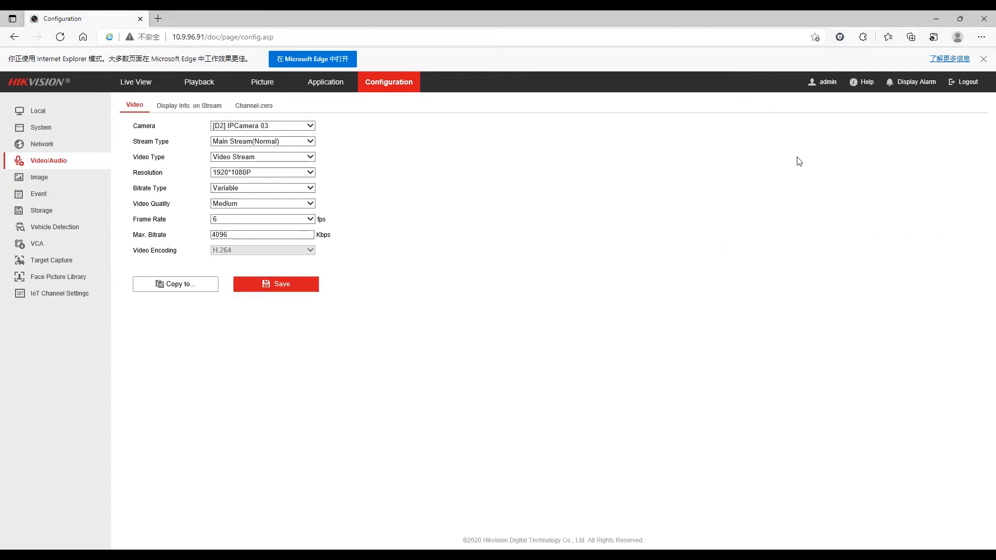
Select the NVR page address, then restore the Edge window to a smaller size
{"action": "left_click", "coordinate": [189, 36]}
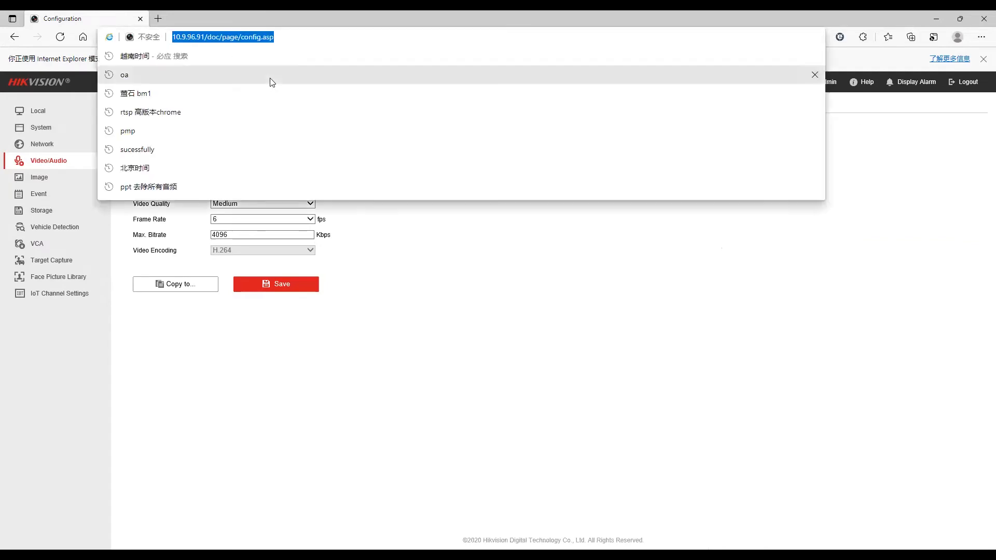
{"action": "left_click", "coordinate": [436, 314]}
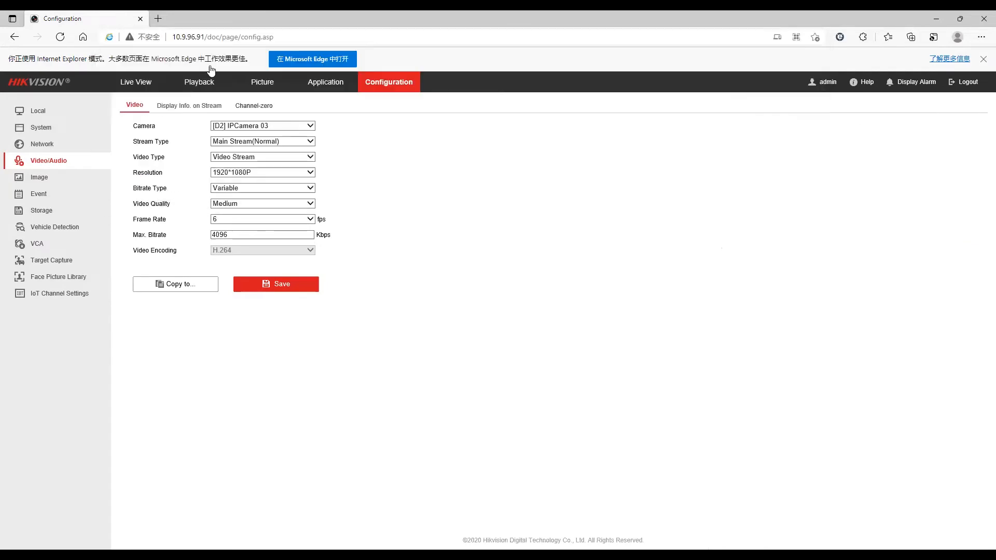
{"action": "left_click", "coordinate": [201, 36]}
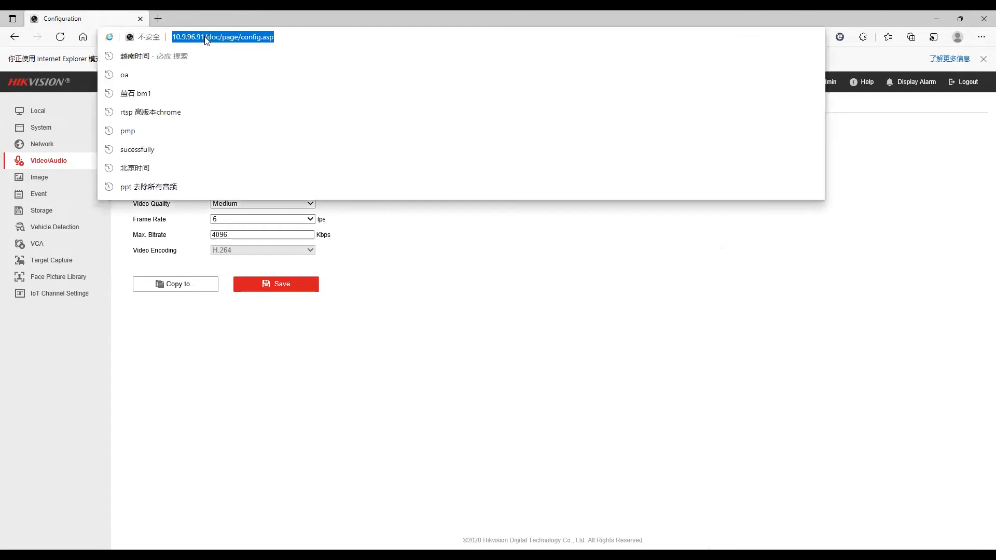
{"action": "left_click", "coordinate": [629, 371]}
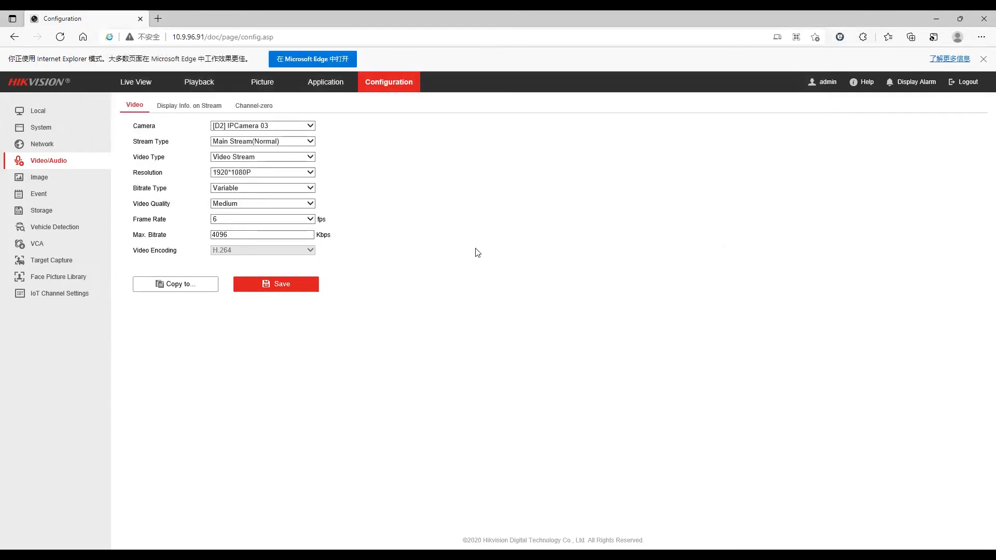
{"action": "left_click", "coordinate": [265, 37]}
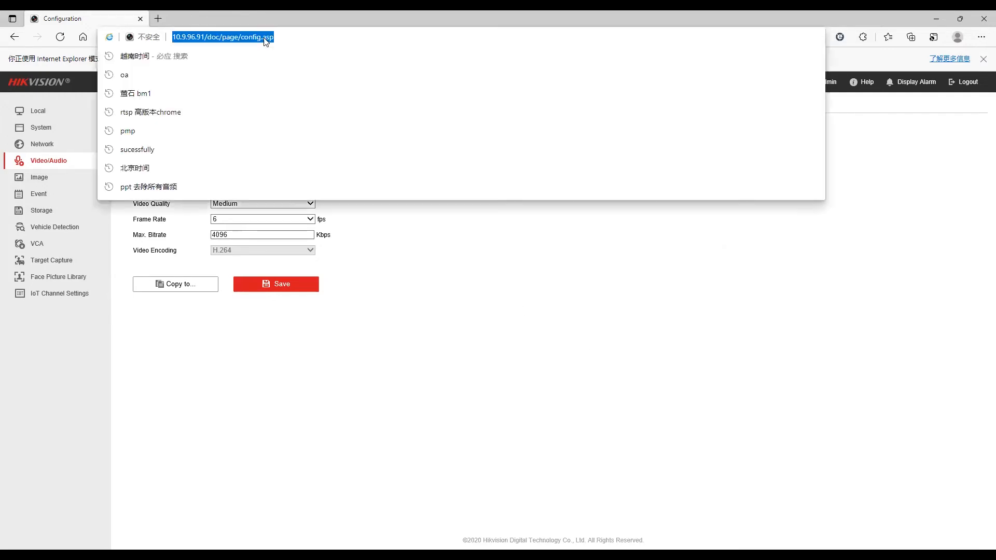
{"action": "left_click", "coordinate": [968, 20]}
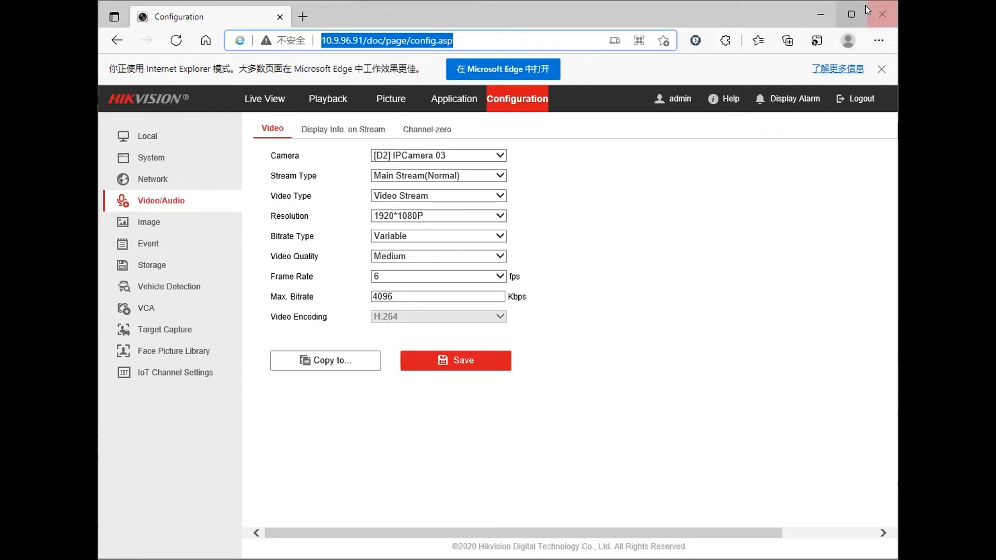
Close the Edge window showing the NVR Video/Audio page
{"action": "left_click", "coordinate": [882, 14]}
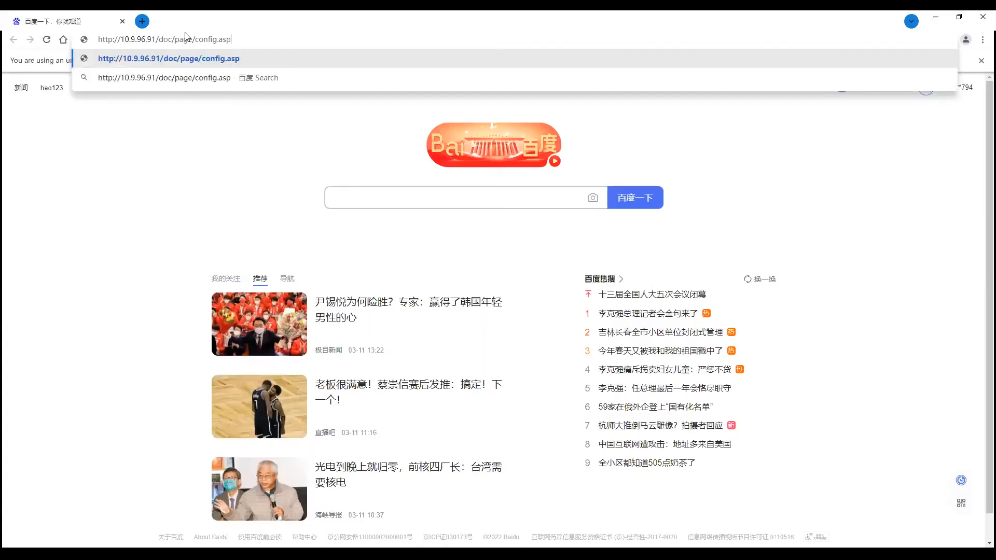
Load the NVR page in Chrome, log in as admin, and open camera D2's Video/Audio settings
{"action": "key", "text": "Return"}
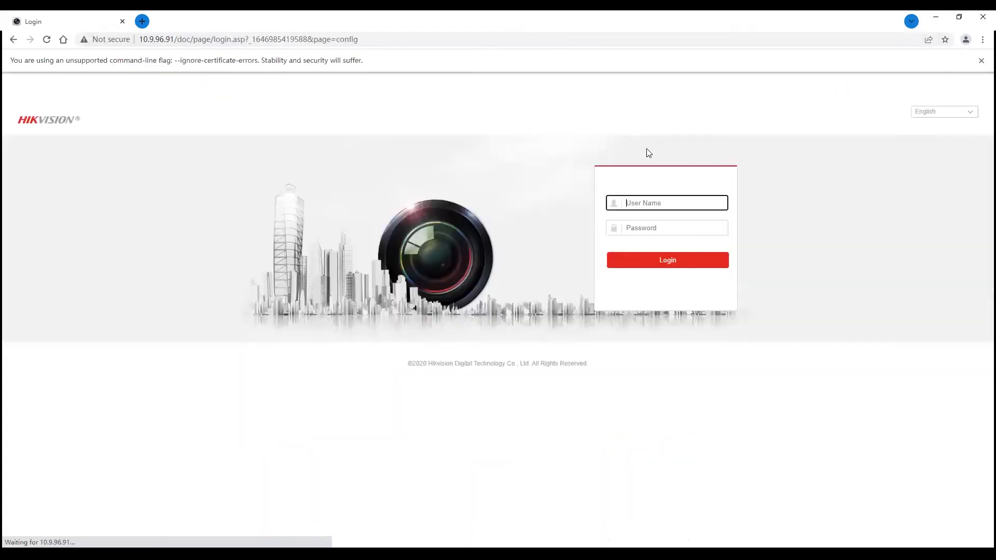
{"action": "type", "text": "admin"}
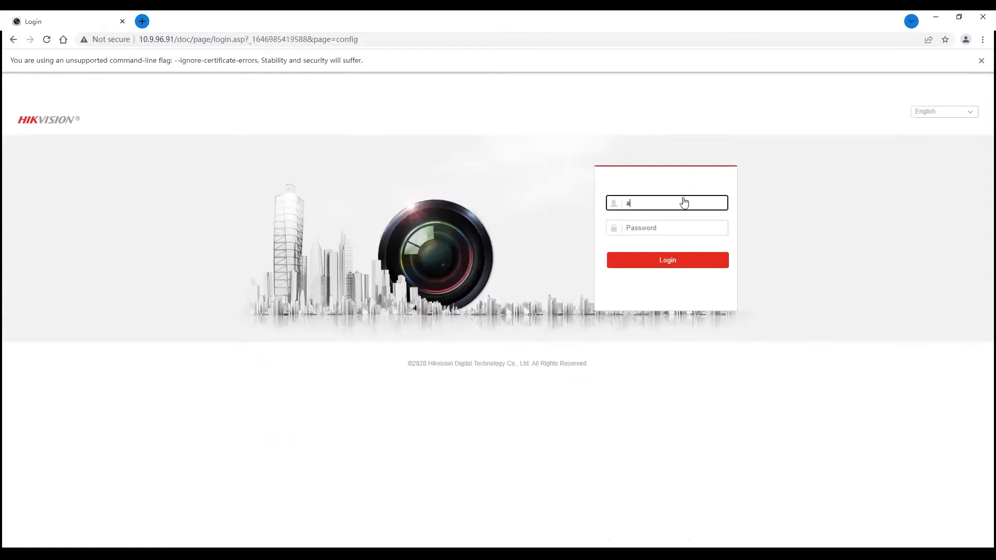
{"action": "left_click", "coordinate": [656, 229]}
{"action": "type", "text": "********"}
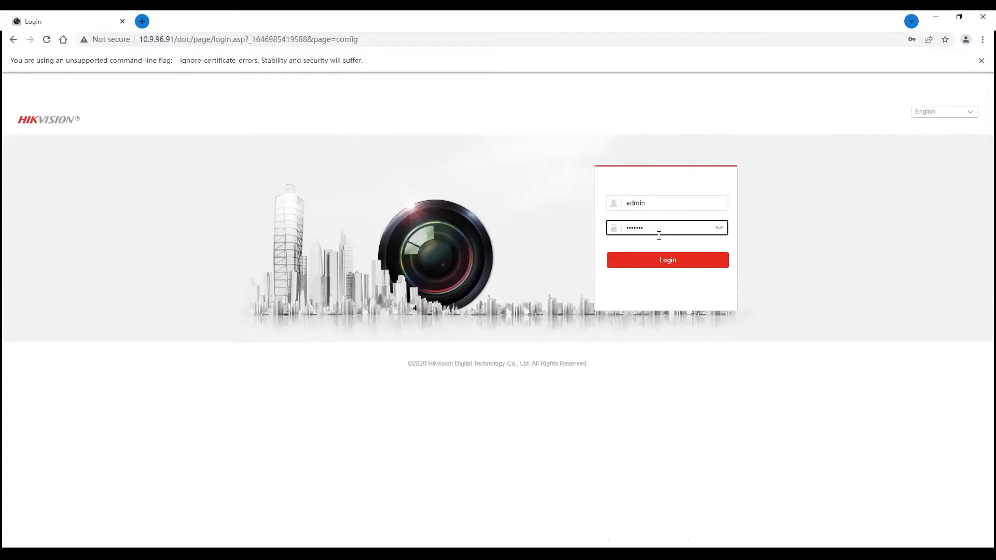
{"action": "left_click", "coordinate": [668, 259]}
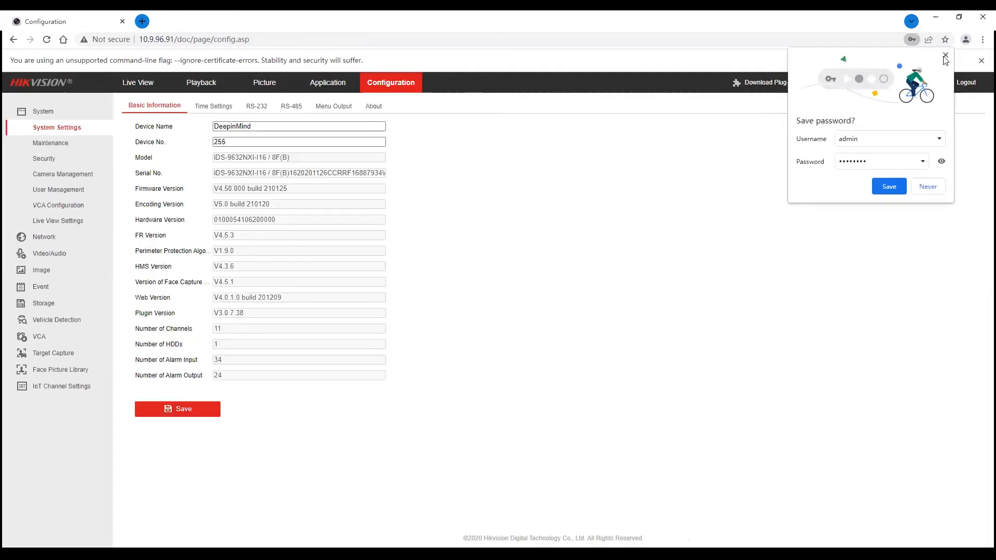
{"action": "left_click", "coordinate": [46, 254]}
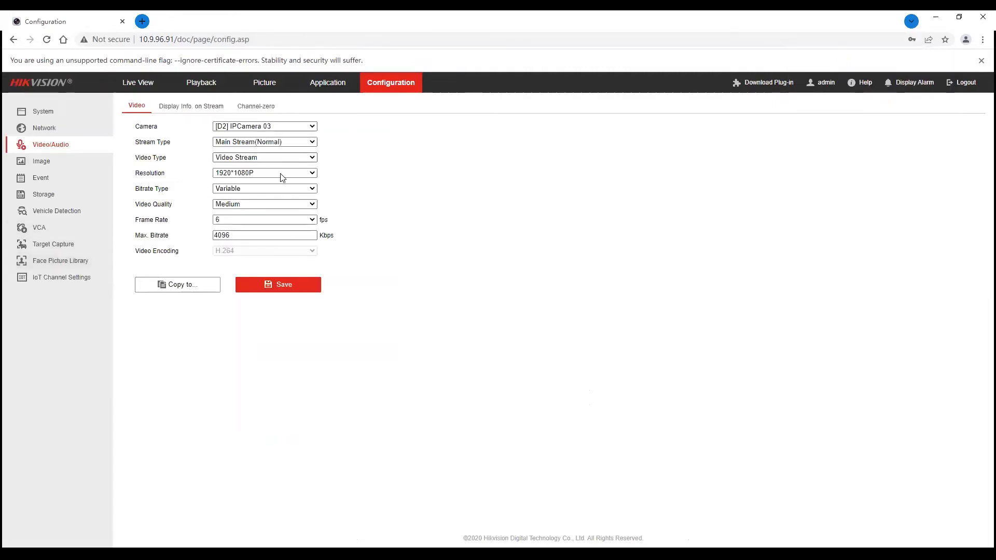
With Chrome DevTools recording network activity, save camera D2's video settings
{"action": "right_click", "coordinate": [461, 203]}
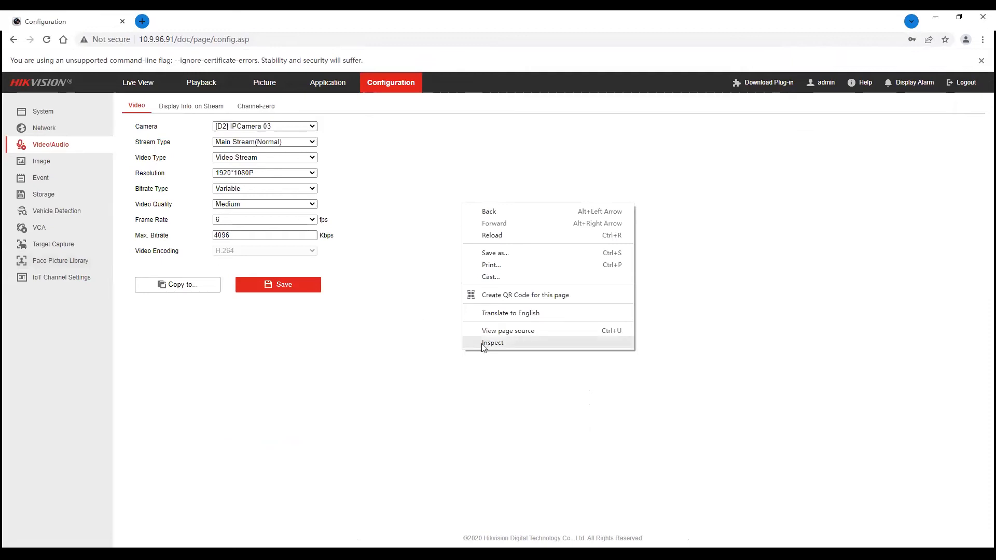
{"action": "left_click", "coordinate": [761, 145]}
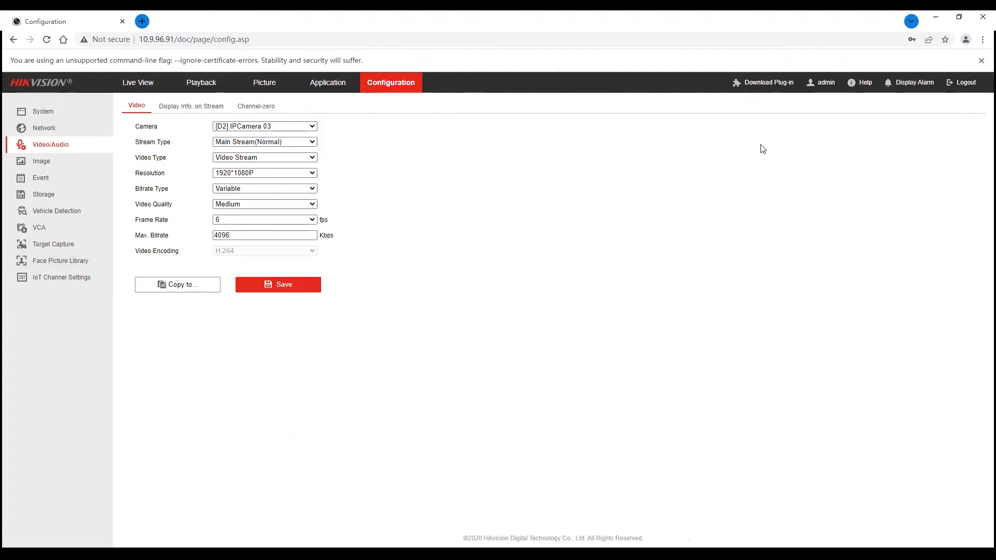
{"action": "key", "text": "ctrl+shift+i"}
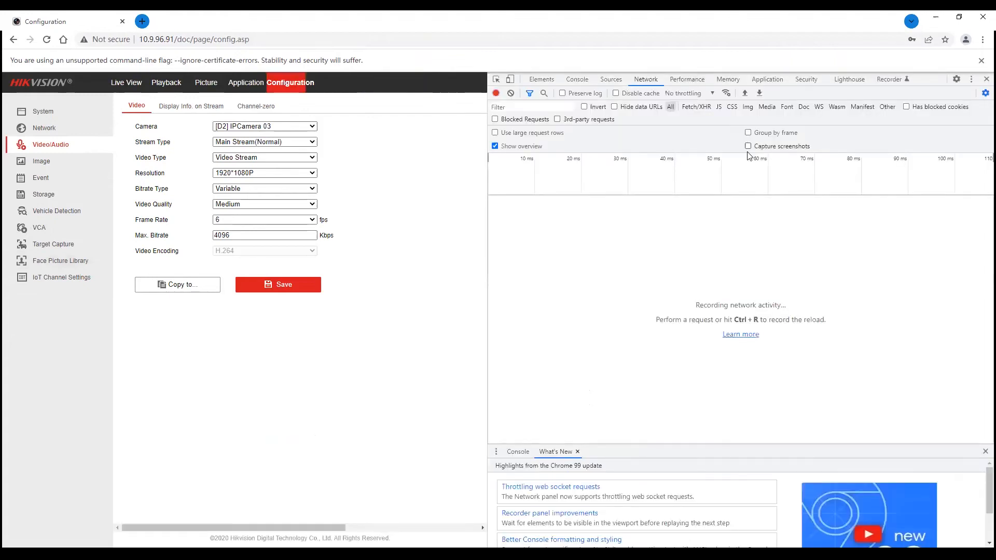
{"action": "left_click", "coordinate": [270, 290]}
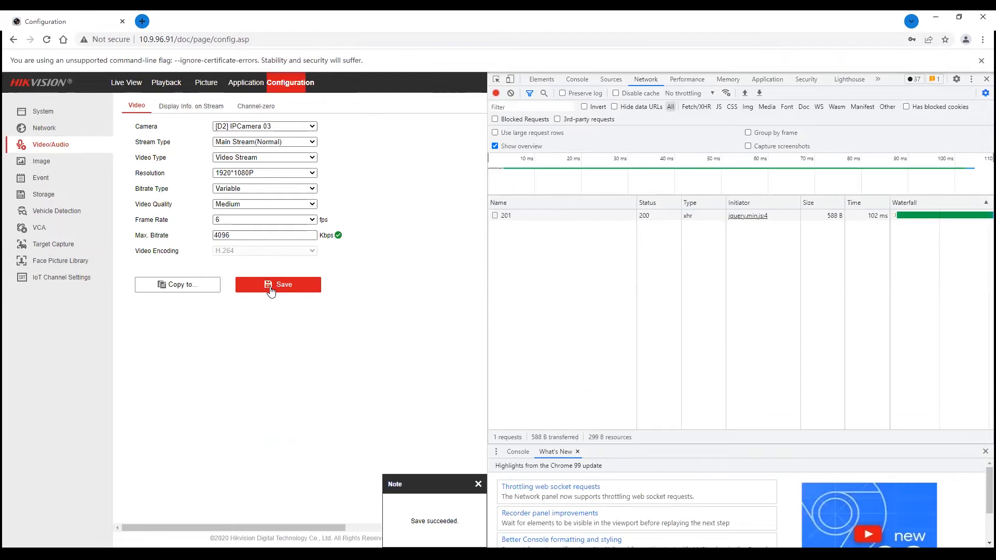
Copy the Request URL from the captured 201 request's Headers
{"action": "left_click", "coordinate": [581, 219]}
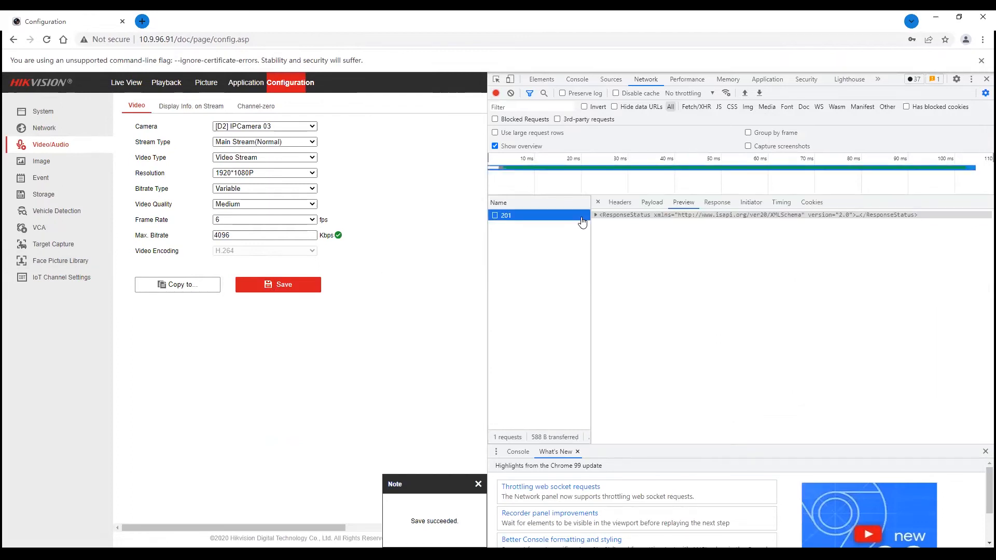
{"action": "left_click", "coordinate": [621, 204]}
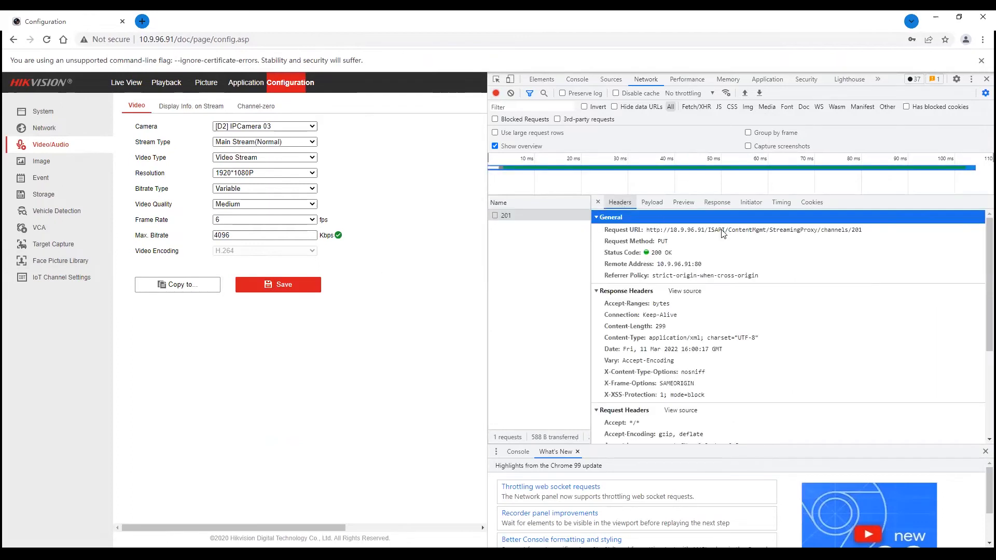
{"action": "left_click", "coordinate": [869, 234]}
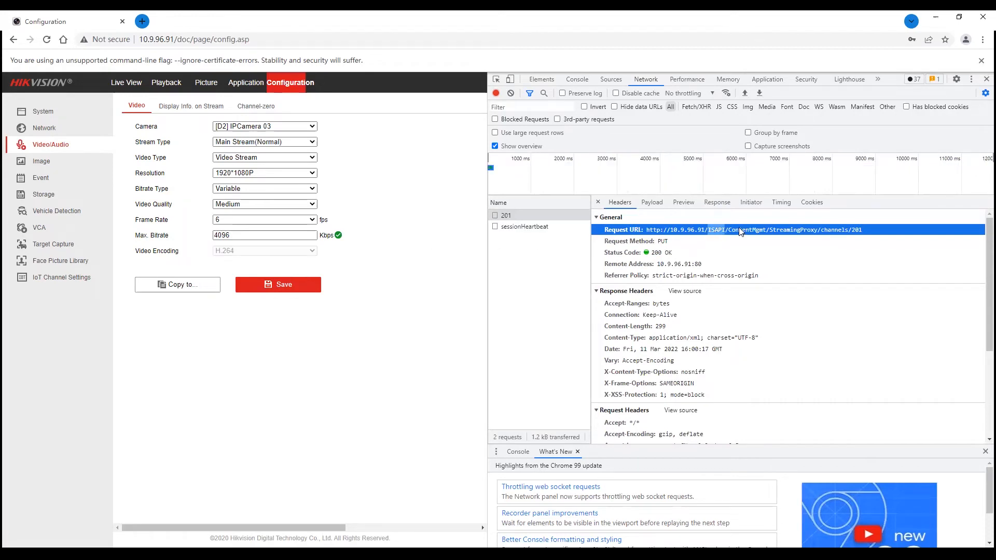
{"action": "right_click", "coordinate": [859, 236]}
{"action": "left_click", "coordinate": [878, 240]}
Switch between open windows and resize the Chrome window back to a smaller size
{"action": "key", "text": "alt+Tab"}
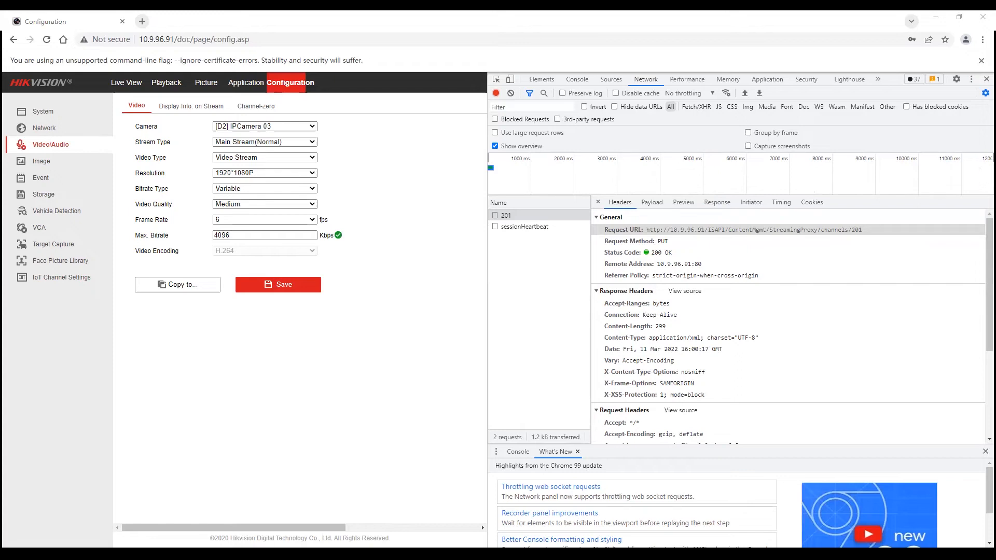
{"action": "left_click", "coordinate": [754, 231]}
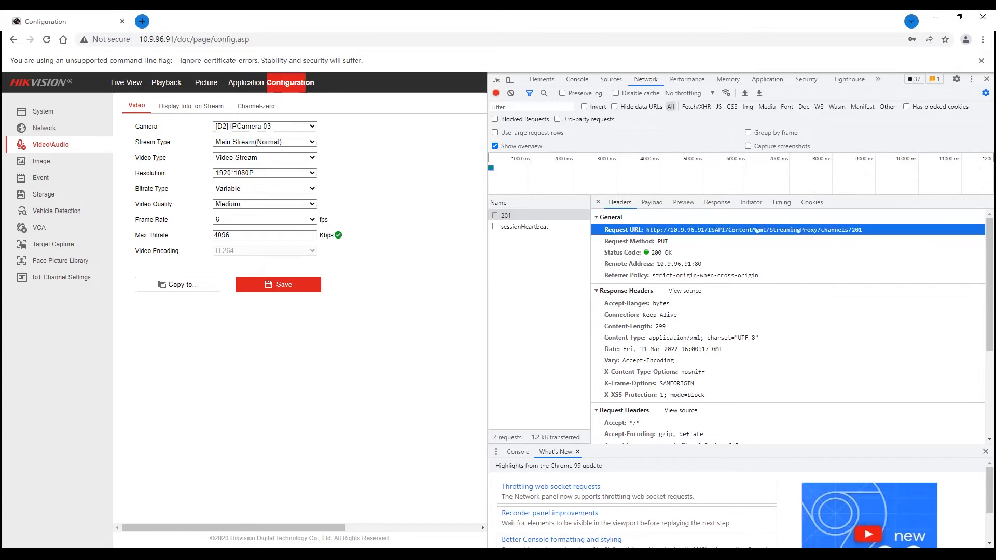
{"action": "key", "text": "alt+Tab"}
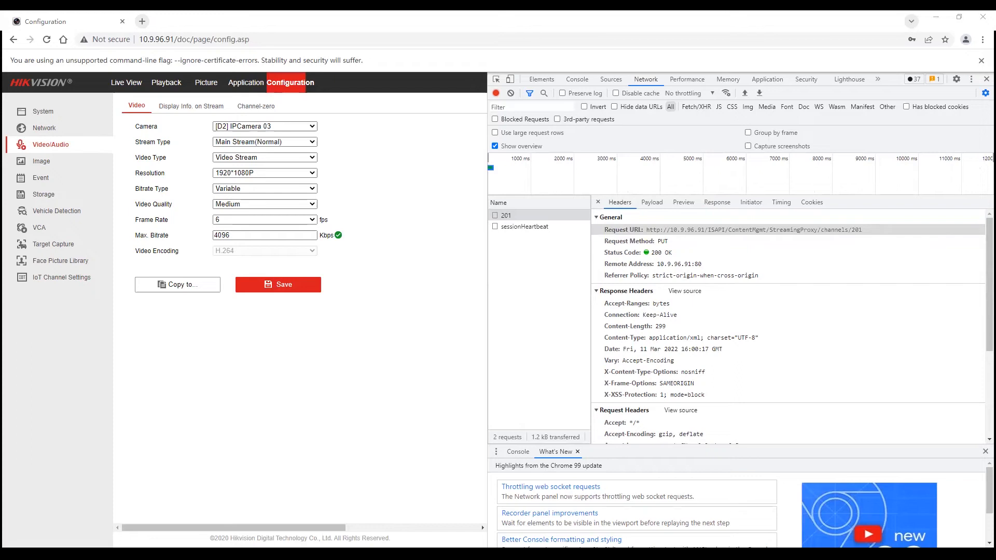
{"action": "key", "text": "alt+Tab"}
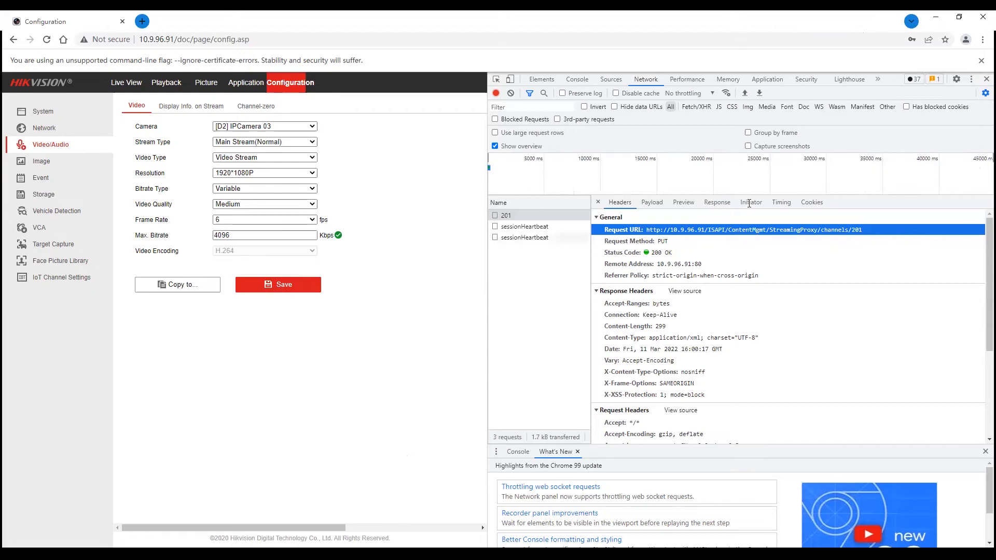
{"action": "key", "text": "super+Down"}
{"action": "key", "text": "alt+Tab"}
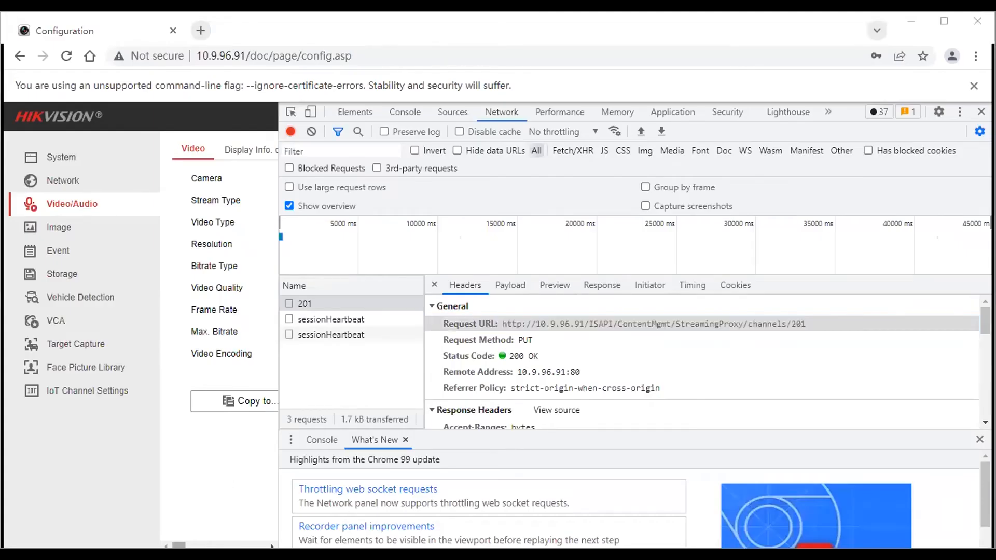
{"action": "key", "text": "alt+Tab"}
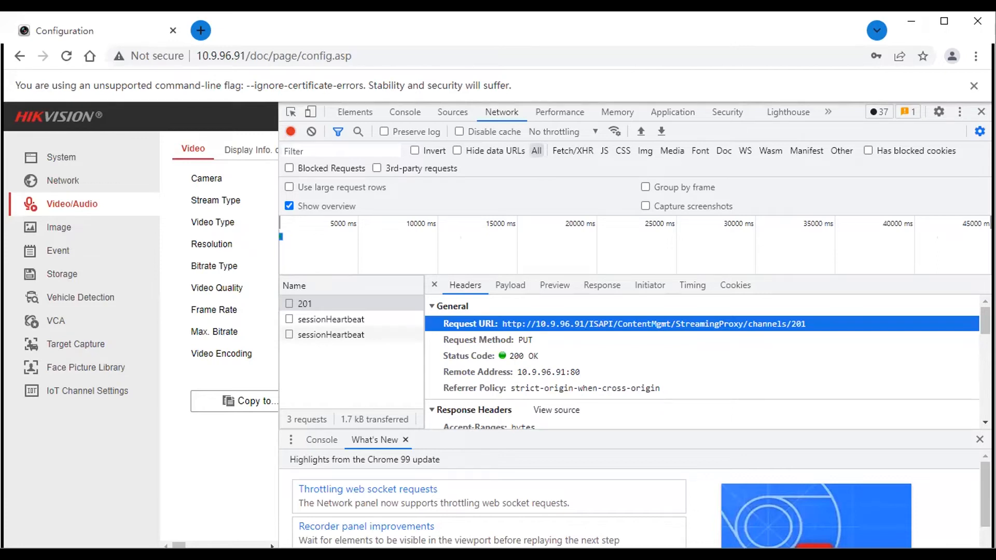
{"action": "left_click", "coordinate": [942, 22]}
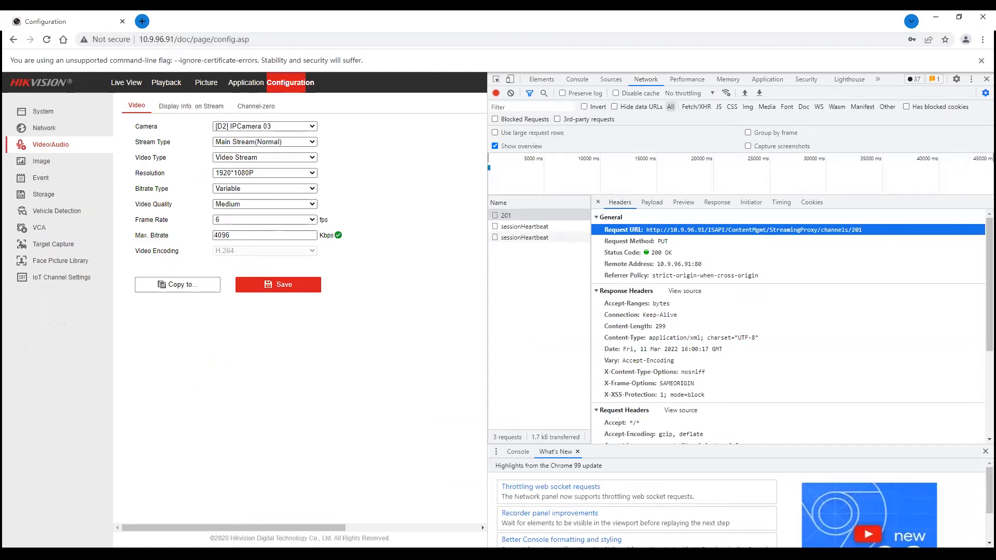
{"action": "key", "text": "alt+Tab"}
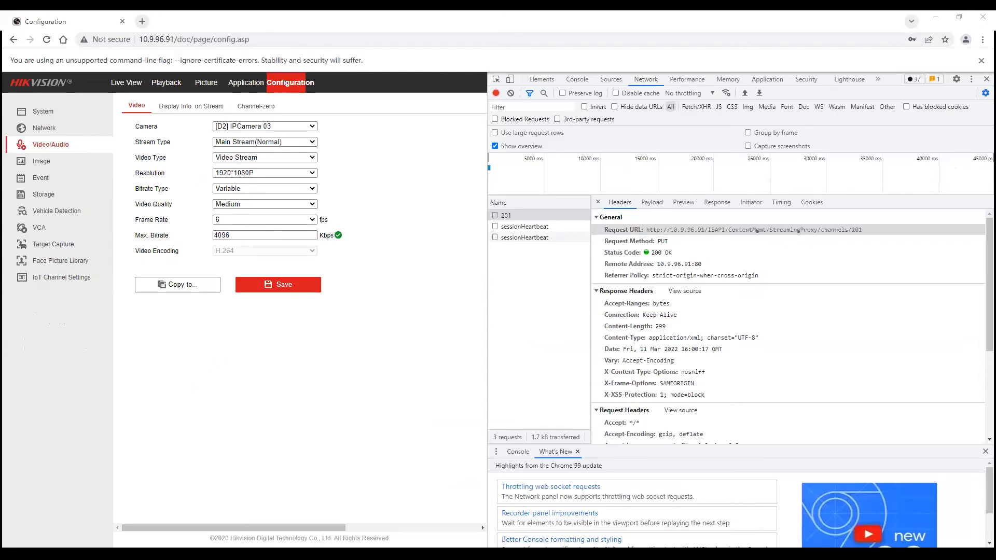
{"action": "left_click", "coordinate": [743, 19]}
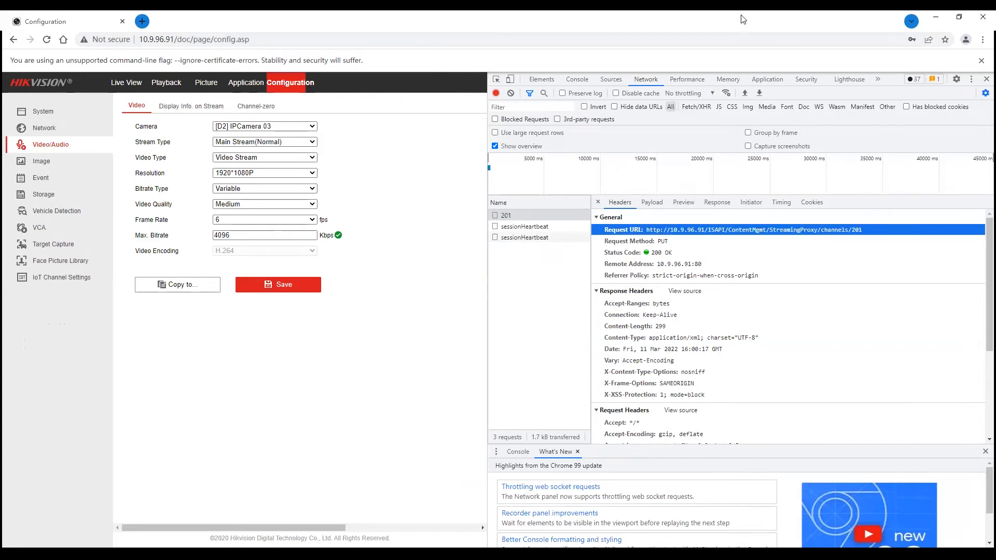
{"action": "double_click", "coordinate": [743, 19]}
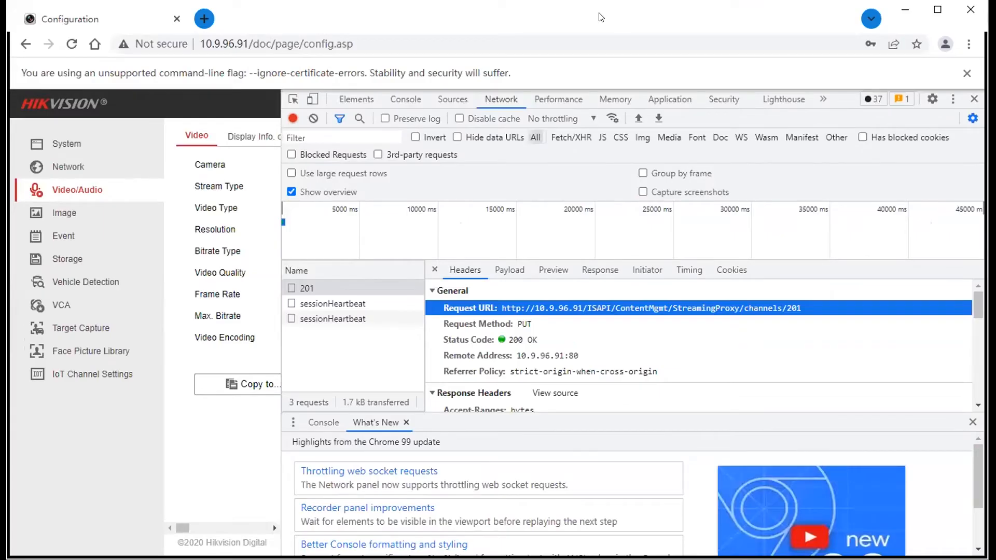
{"action": "right_click", "coordinate": [599, 14]}
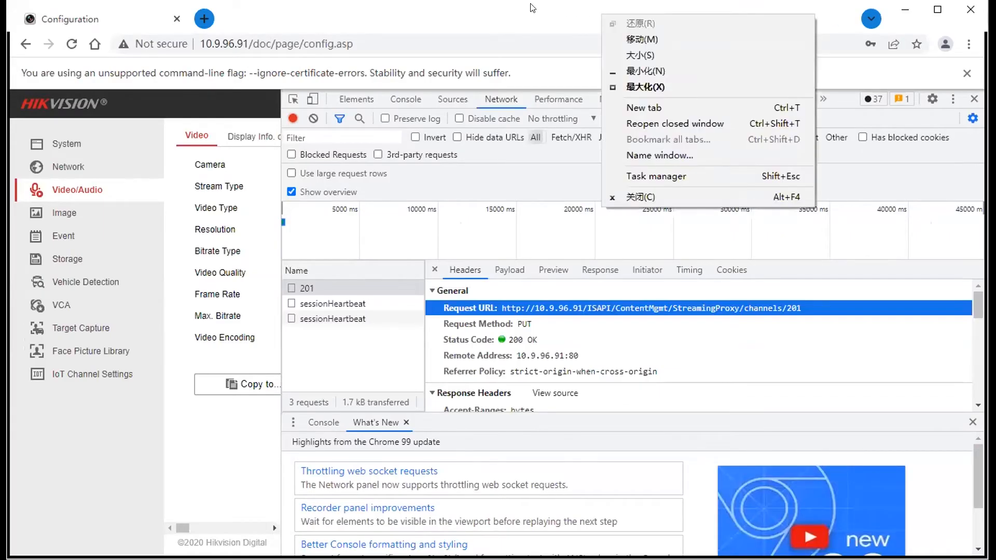
{"action": "left_click", "coordinate": [470, 16]}
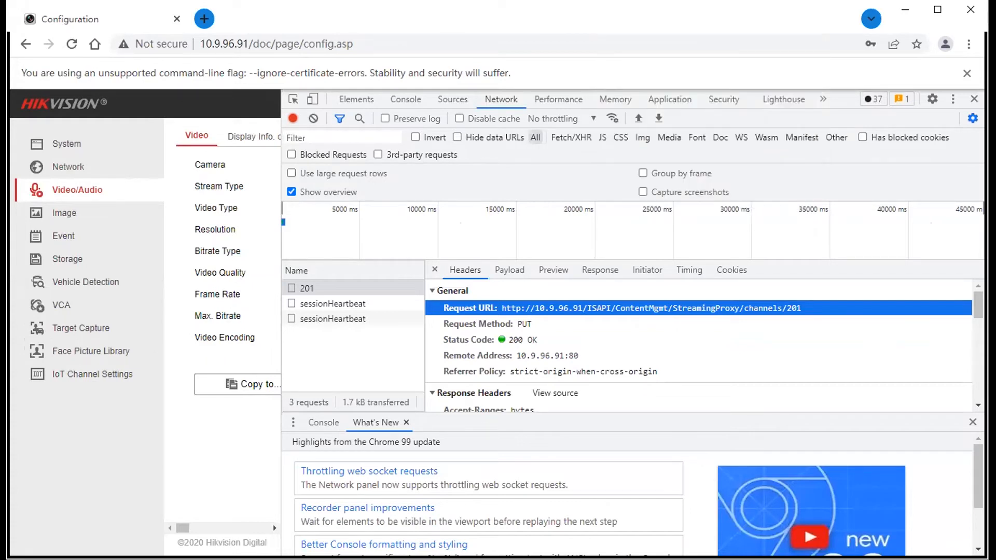
{"action": "key", "text": "alt+Tab"}
{"action": "key", "text": "alt+Tab"}
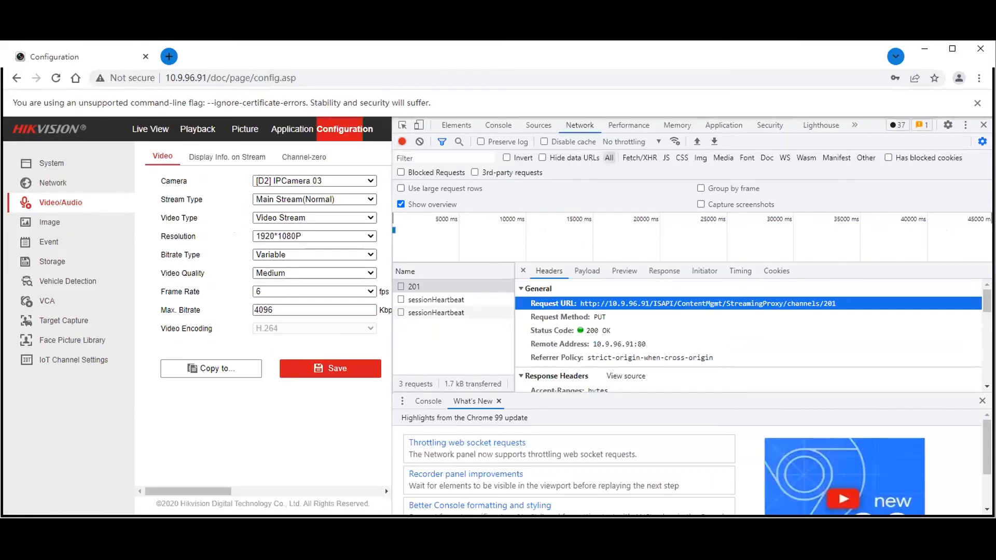
{"action": "key", "text": "alt+Tab"}
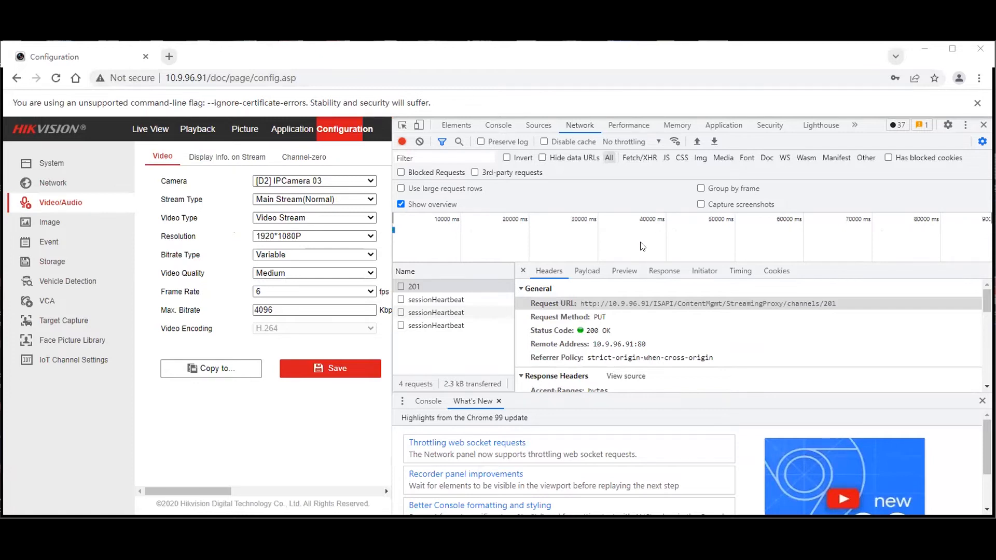
{"action": "left_click", "coordinate": [946, 51]}
{"action": "left_click", "coordinate": [952, 49]}
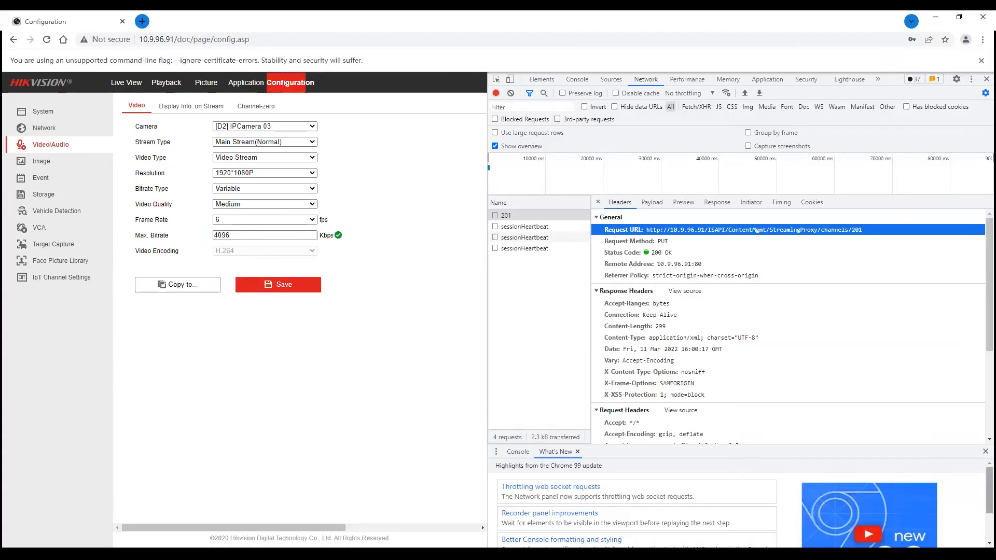
{"action": "left_click", "coordinate": [193, 551]}
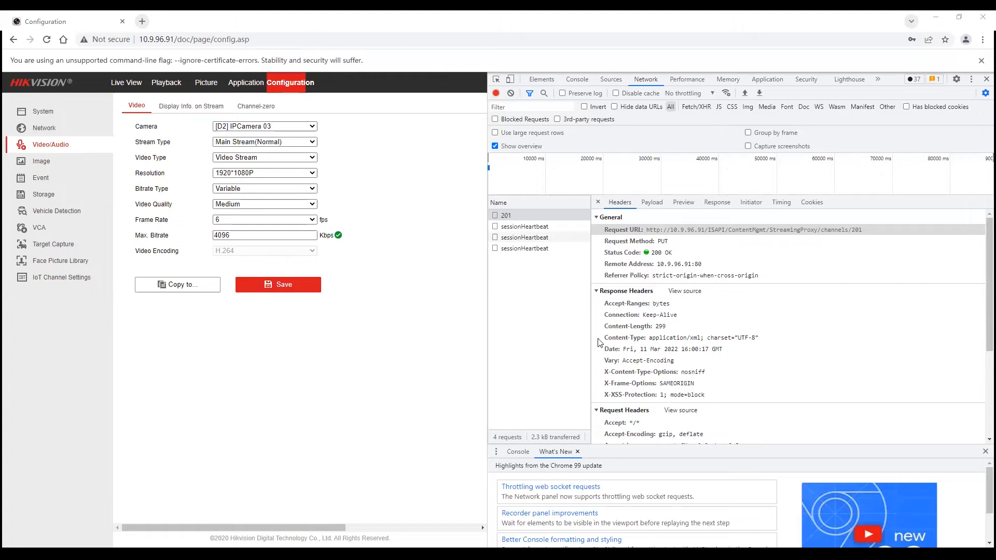
{"action": "left_click", "coordinate": [435, 24]}
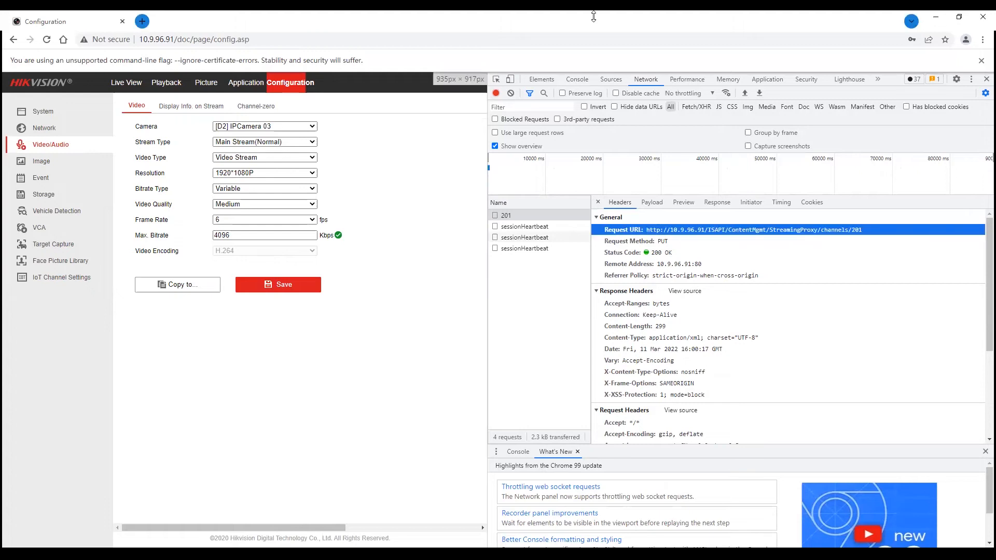
{"action": "right_click", "coordinate": [466, 20]}
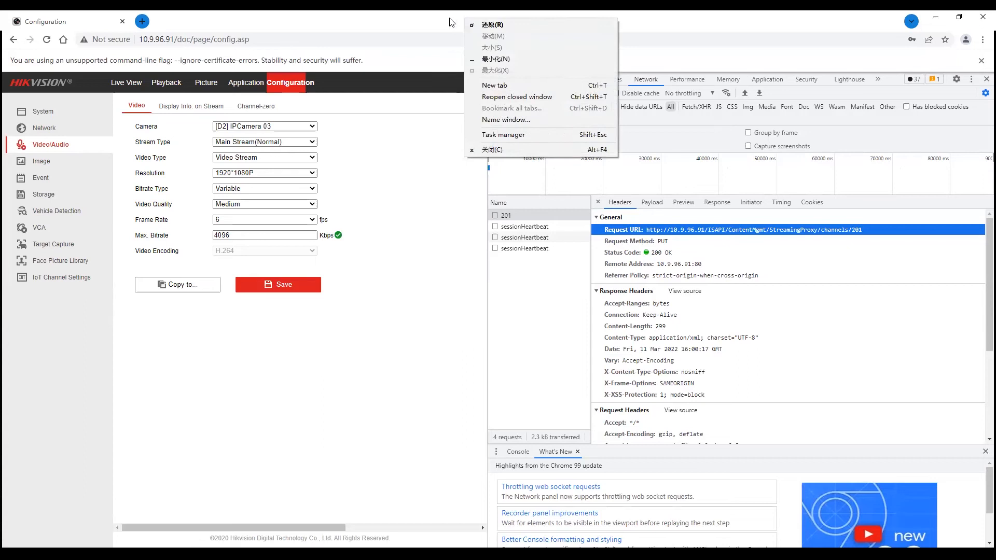
{"action": "double_click", "coordinate": [313, 15]}
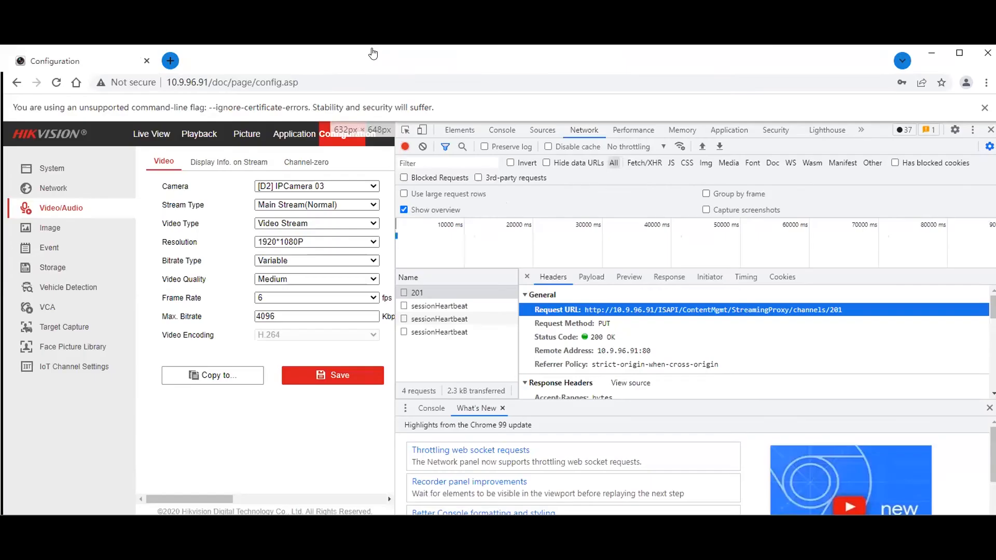
{"action": "right_click", "coordinate": [373, 50]}
{"action": "key", "text": "x"}
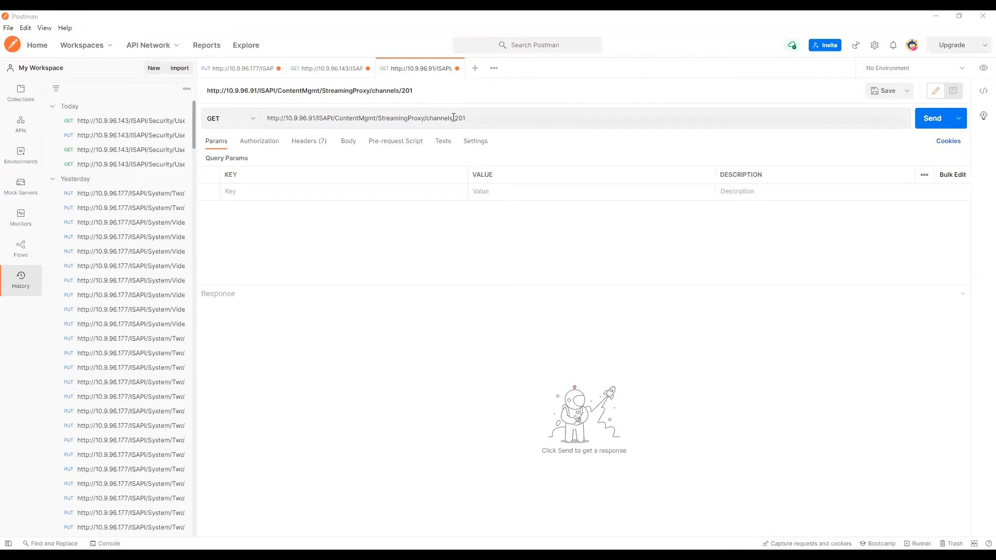
Set the channel 201 GET request to Digest Auth with the device password and send it
{"action": "left_click_drag", "start_coordinate": [465, 118], "coordinate": [266, 119]}
{"action": "left_click", "coordinate": [471, 130]}
{"action": "left_click", "coordinate": [474, 119]}
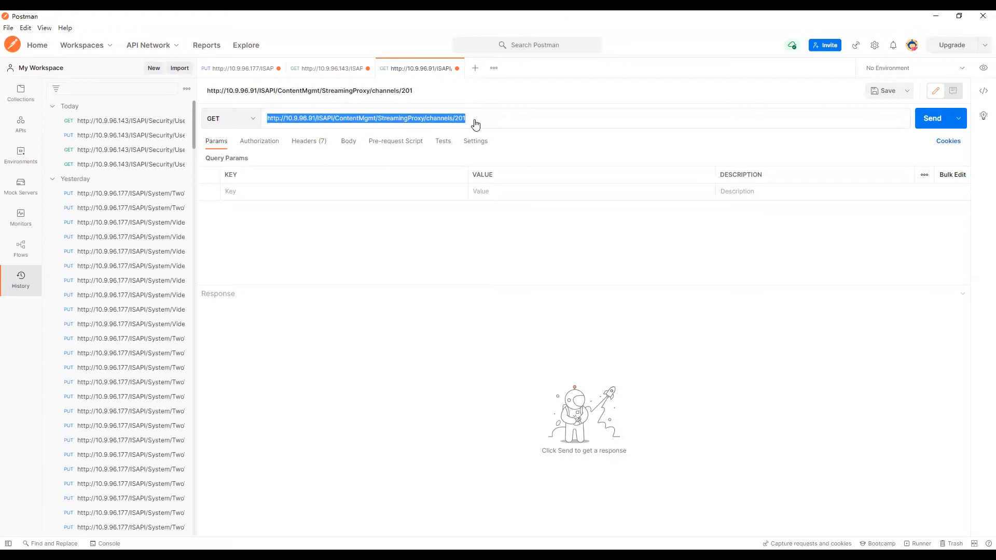
{"action": "left_click", "coordinate": [259, 141]}
{"action": "left_click", "coordinate": [382, 171]}
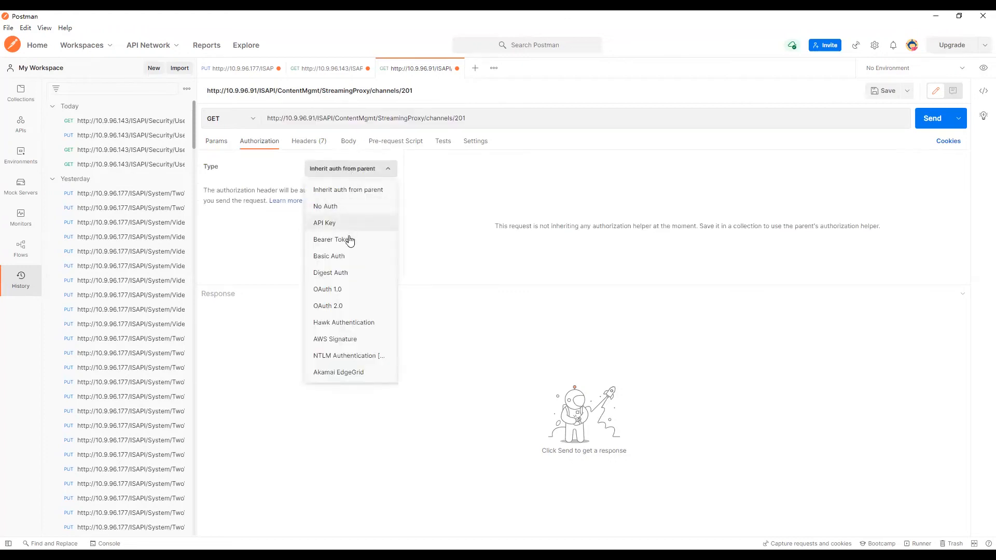
{"action": "left_click", "coordinate": [349, 278]}
{"action": "left_click_drag", "start_coordinate": [658, 199], "coordinate": [377, 151]}
{"action": "type", "text": "•••••••••"}
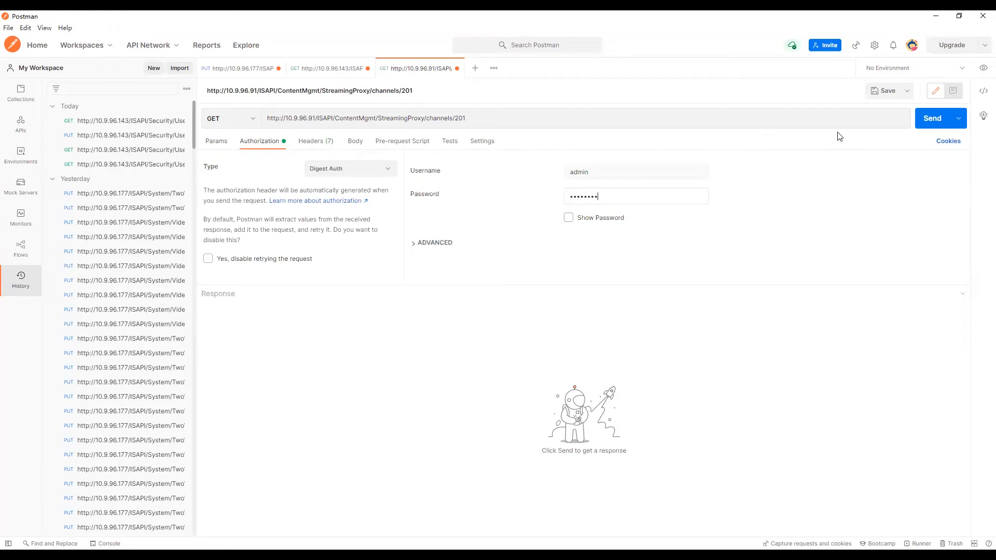
{"action": "left_click", "coordinate": [918, 119]}
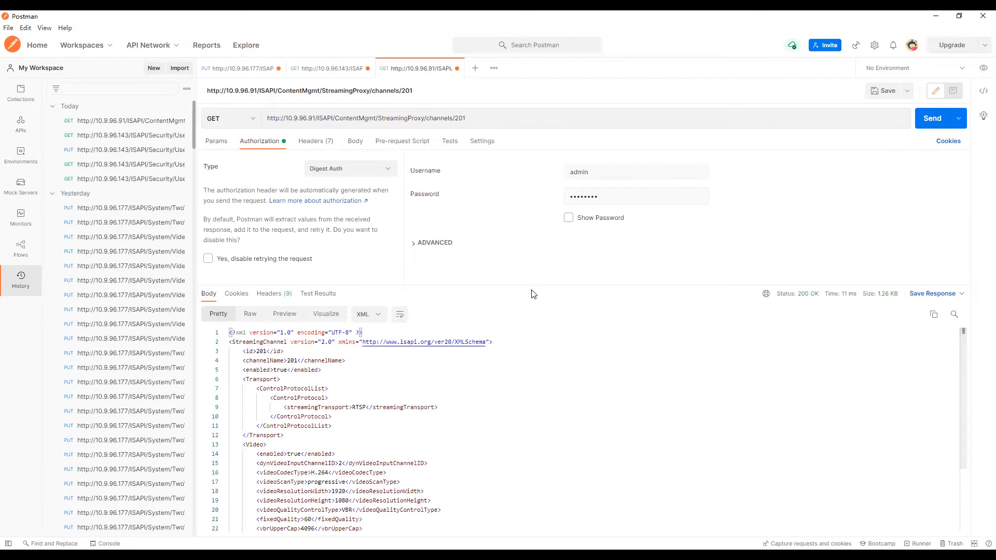
{"action": "scroll", "coordinate": [448, 422], "scroll_direction": "down", "scroll_amount": 1}
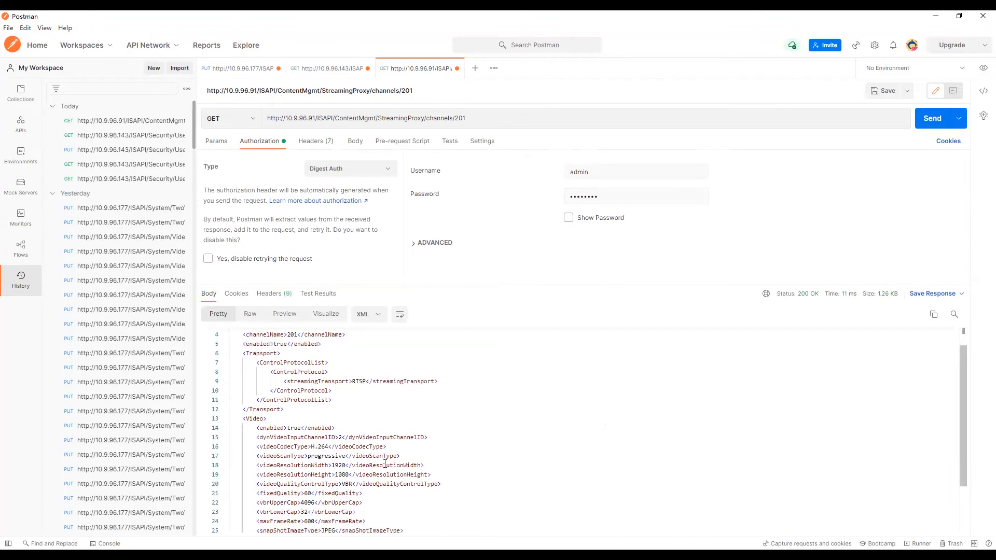
{"action": "left_click_drag", "start_coordinate": [435, 471], "coordinate": [242, 466]}
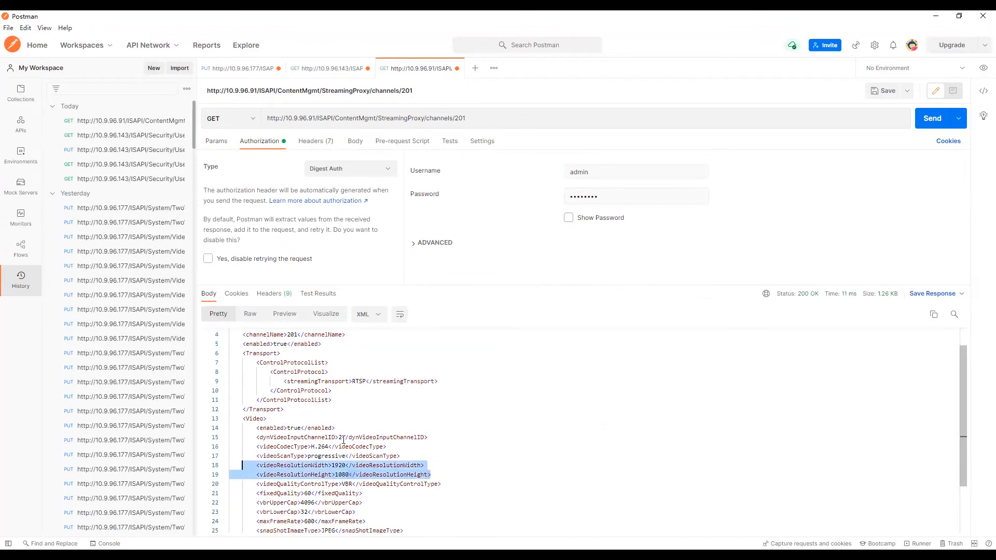
{"action": "scroll", "coordinate": [404, 440], "scroll_direction": "down", "scroll_amount": 1}
{"action": "scroll", "coordinate": [404, 440], "scroll_direction": "down", "scroll_amount": 2}
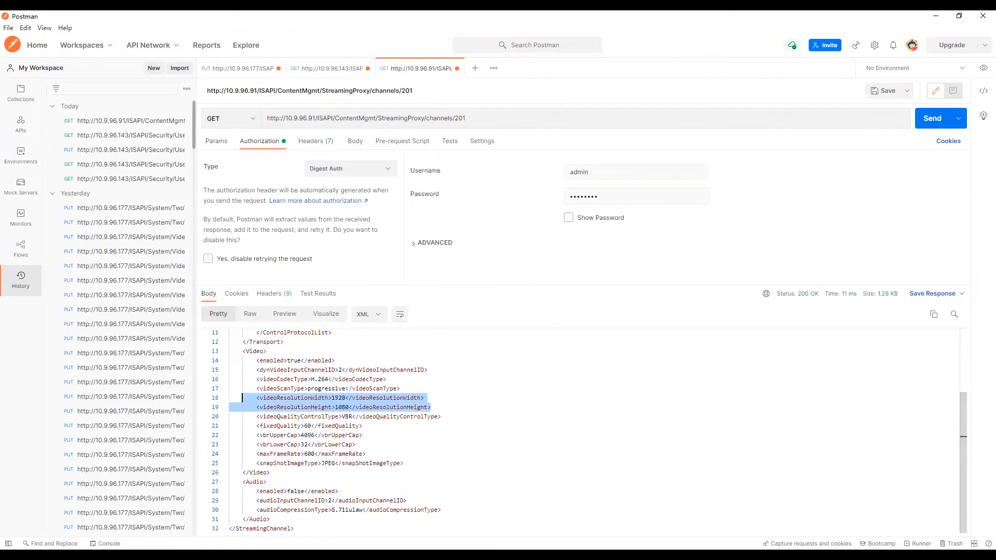
{"action": "key", "text": "alt+Tab"}
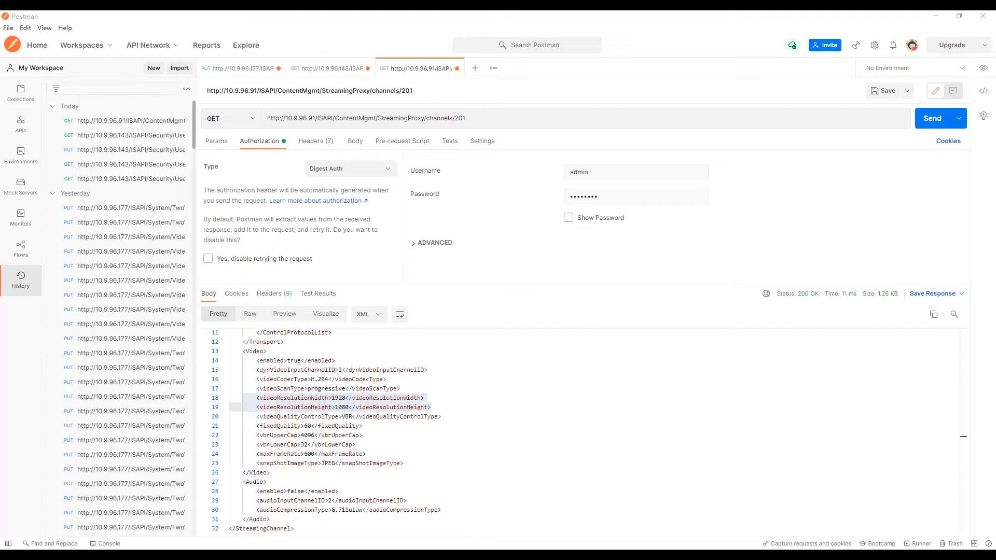
Change the request to POST with the path ISAPI/ContentMgmt/search
{"action": "triple_click", "coordinate": [488, 124]}
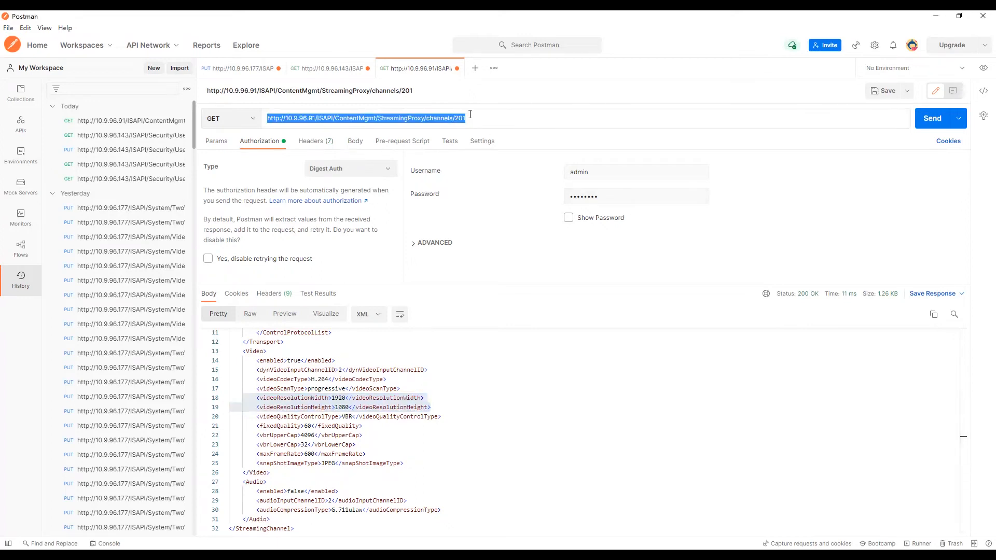
{"action": "left_click", "coordinate": [447, 118]}
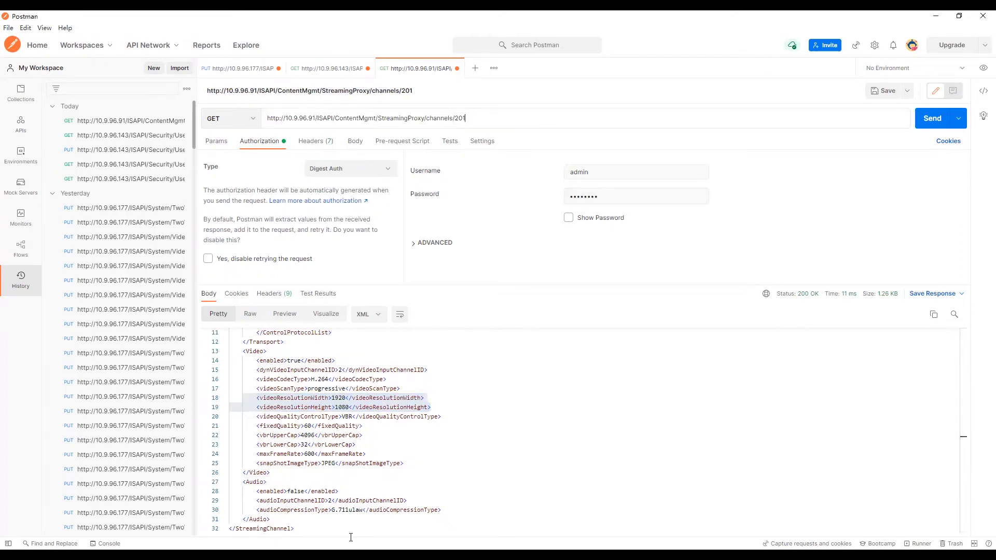
{"action": "left_click", "coordinate": [243, 120]}
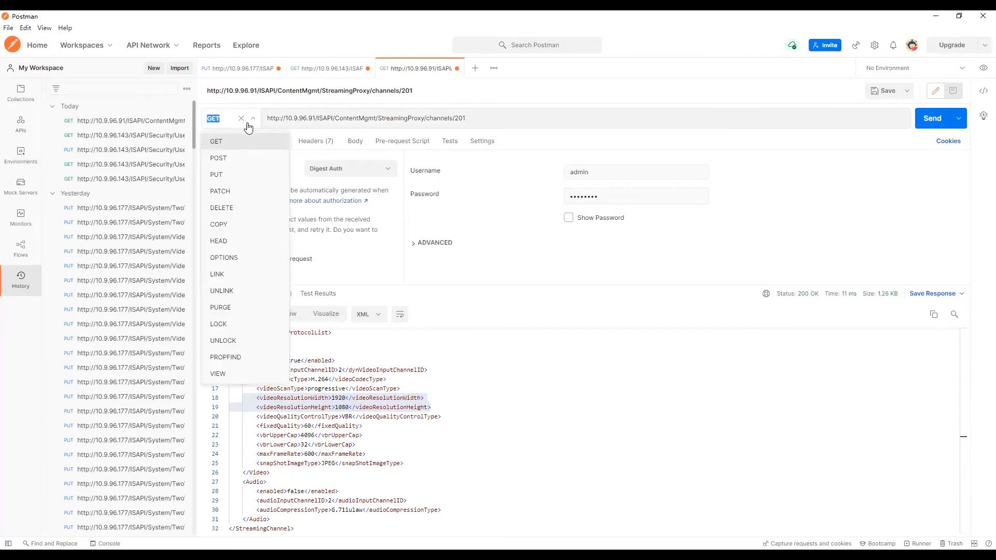
{"action": "left_click", "coordinate": [241, 157]}
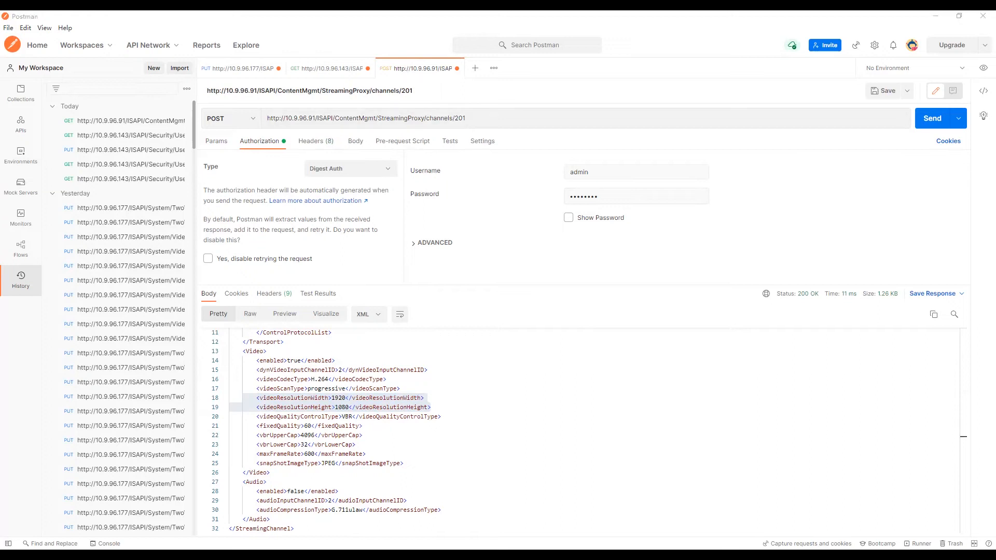
{"action": "left_click_drag", "start_coordinate": [466, 118], "coordinate": [319, 114]}
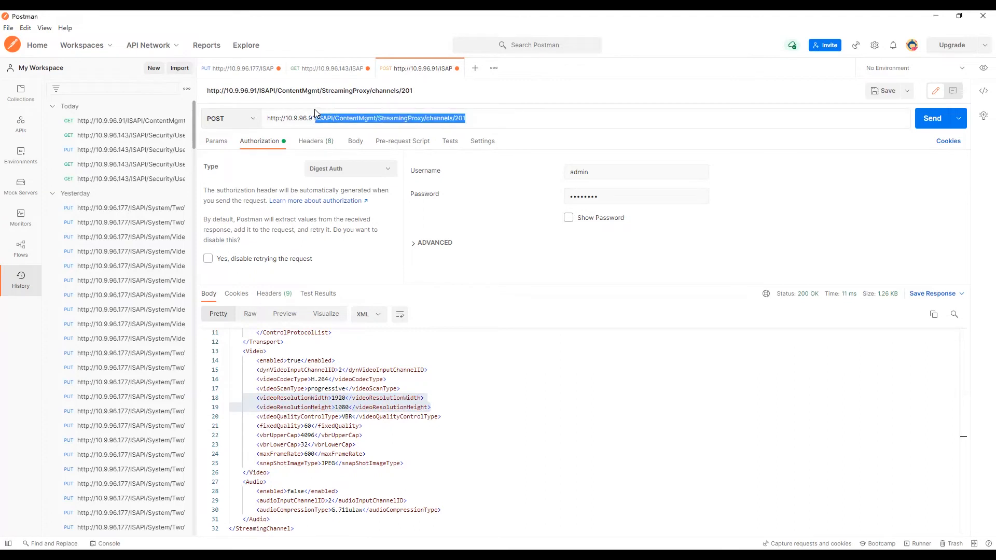
{"action": "type", "text": "ISAPI/ContentMgmt/search"}
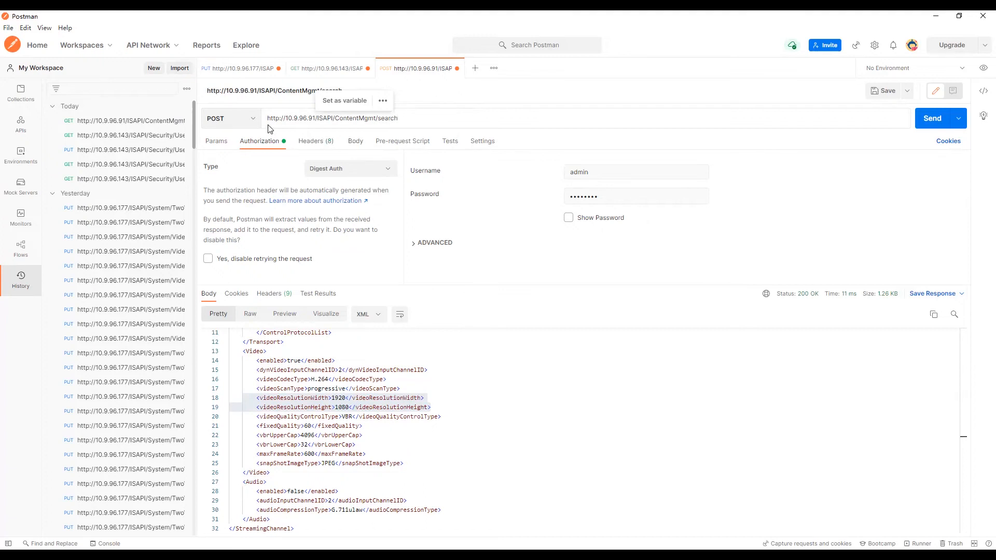
Set the request body format to raw XML
{"action": "left_click", "coordinate": [349, 142]}
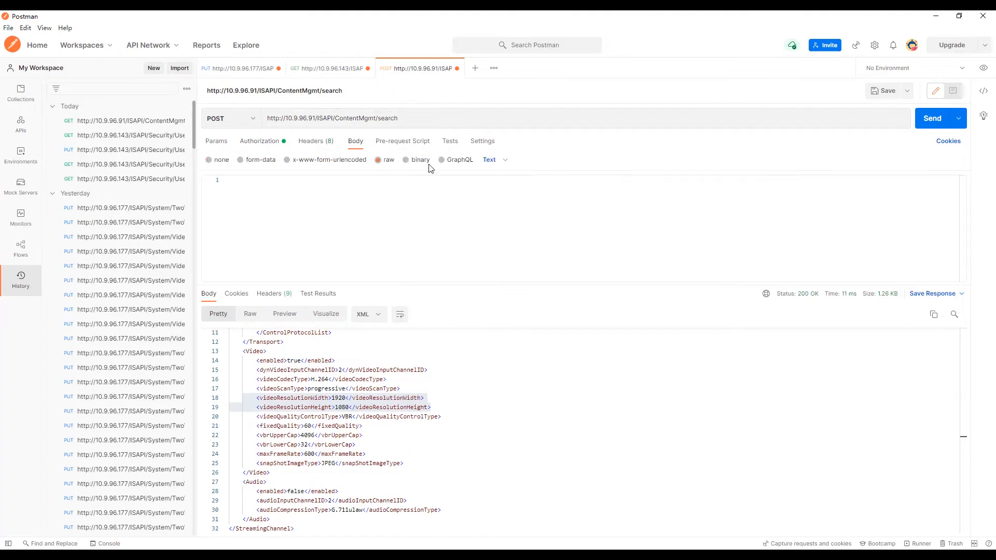
{"action": "left_click", "coordinate": [488, 160]}
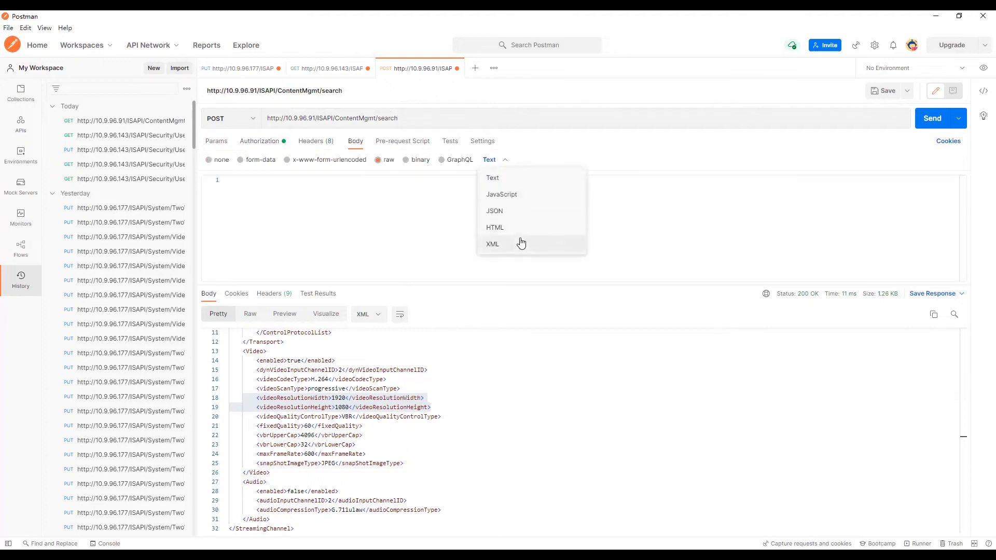
{"action": "left_click", "coordinate": [521, 243]}
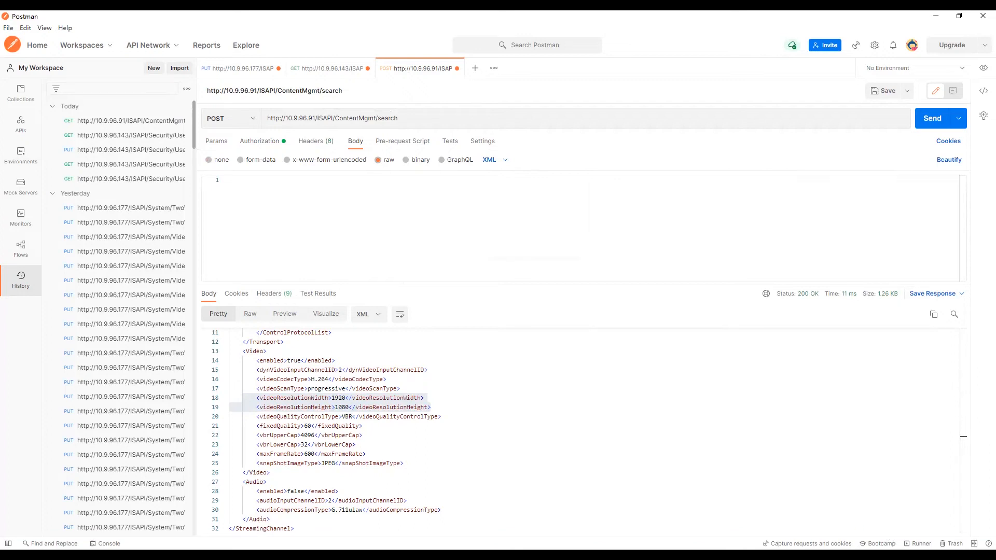
{"action": "key", "text": "alt+Tab"}
Paste the CMSearchDescription XML into the body and break searchID, trackList, trackID, startTime and endTime onto separate lines
{"action": "left_click", "coordinate": [347, 216]}
{"action": "type", "text": "<CMSearchDescription><searchID>C9BE09E3-CE70-0001-51FE-149014C01F6C</searchID><trackList><trackID>101</trackID></trackList><timeSpanList><timeSpan><startTime>2022-03-01T00:00:00Z</startTime><endTime>2022-03-03T23:59:59Z</endTime></timeSpan></timeSpanList><maxResults>100</maxResults><searchResultPostion>0</searchResultPostion><metadataList><metadataDescriptor>//recordType.meta.std-cgi.com</metadataDescriptor></metadataList></CMSearchDescription>"}
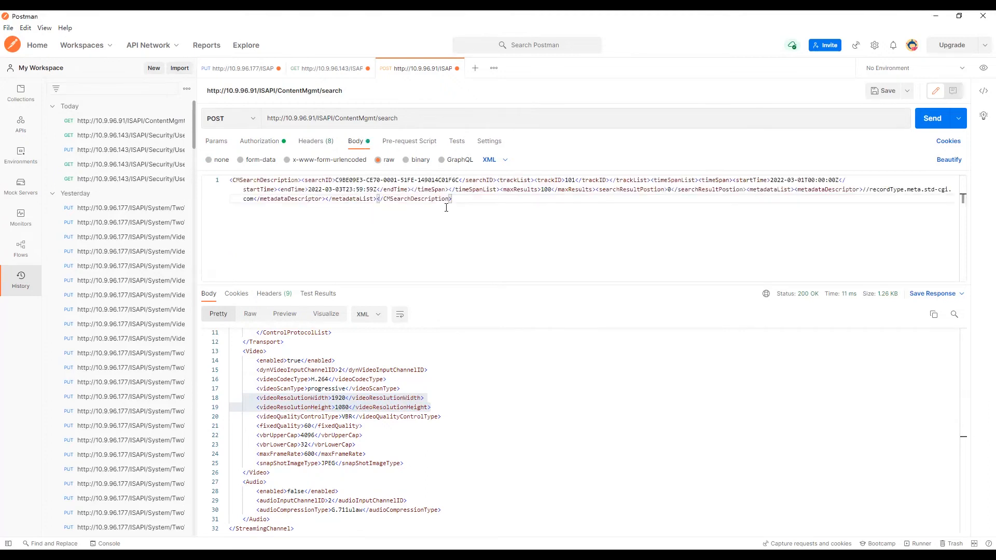
{"action": "left_click", "coordinate": [302, 180]}
{"action": "key", "text": "Return"}
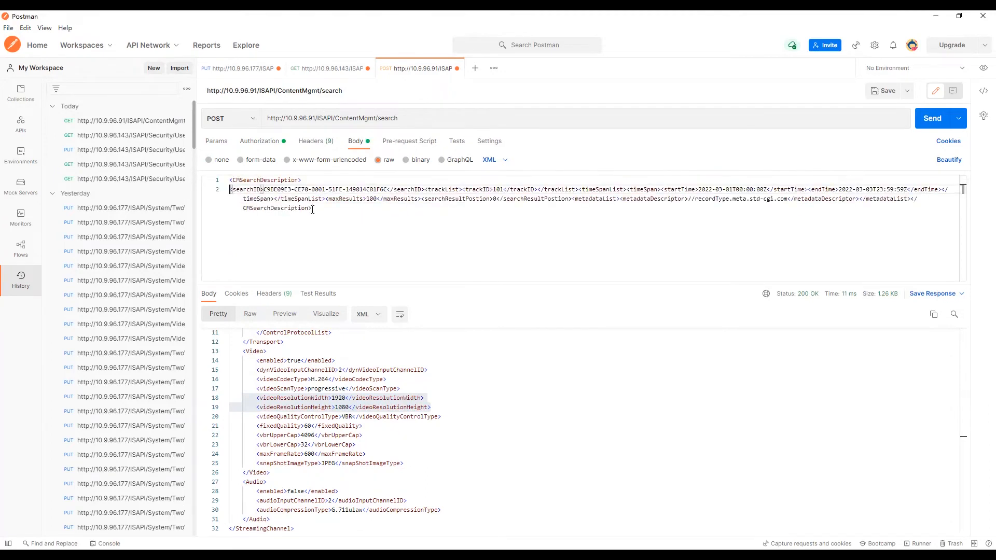
{"action": "left_click", "coordinate": [429, 189]}
{"action": "key", "text": "Return"}
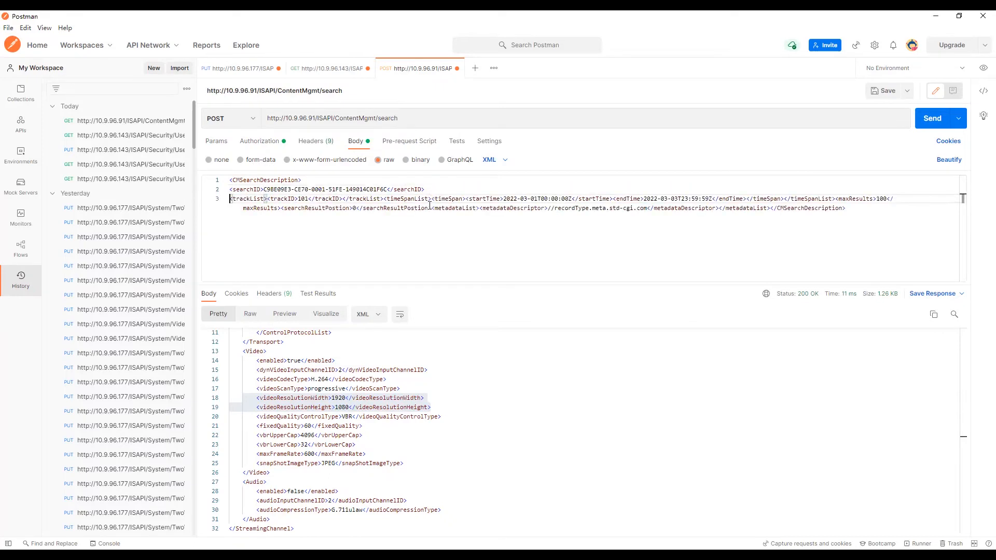
{"action": "left_click", "coordinate": [268, 199]}
{"action": "key", "text": "Return"}
{"action": "left_click", "coordinate": [300, 208]}
{"action": "key", "text": "Return"}
{"action": "left_click", "coordinate": [356, 217]}
{"action": "key", "text": "Return"}
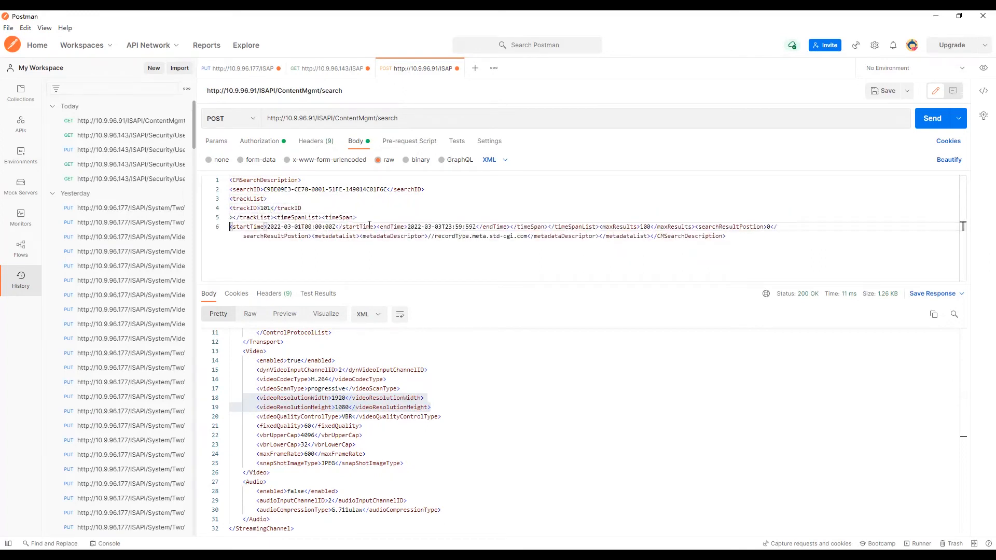
{"action": "left_click", "coordinate": [376, 227]}
{"action": "key", "text": "Return"}
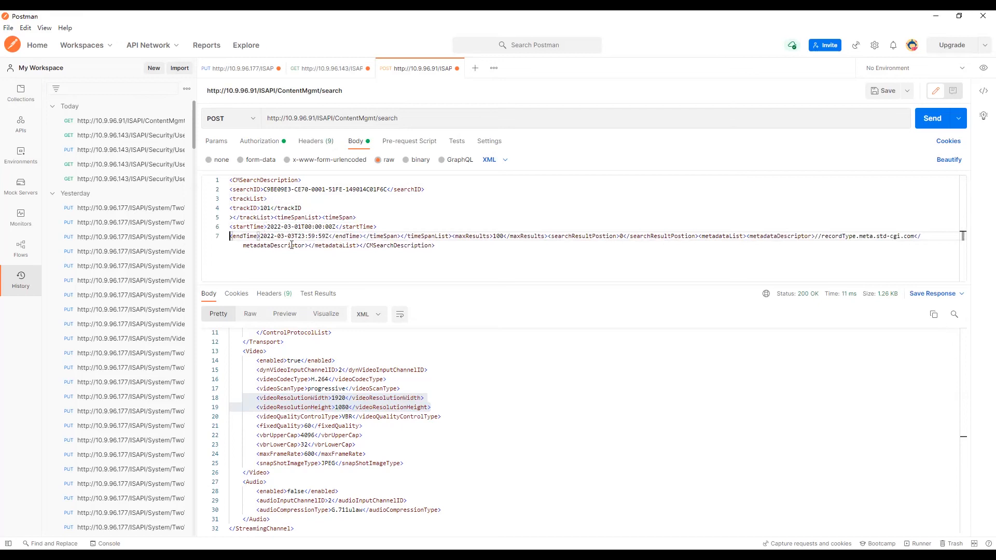
Move the text after endTime to a new line and join line 5 onto the trackID line
{"action": "left_click", "coordinate": [278, 227]}
{"action": "left_click_drag", "start_coordinate": [289, 236], "coordinate": [333, 238]}
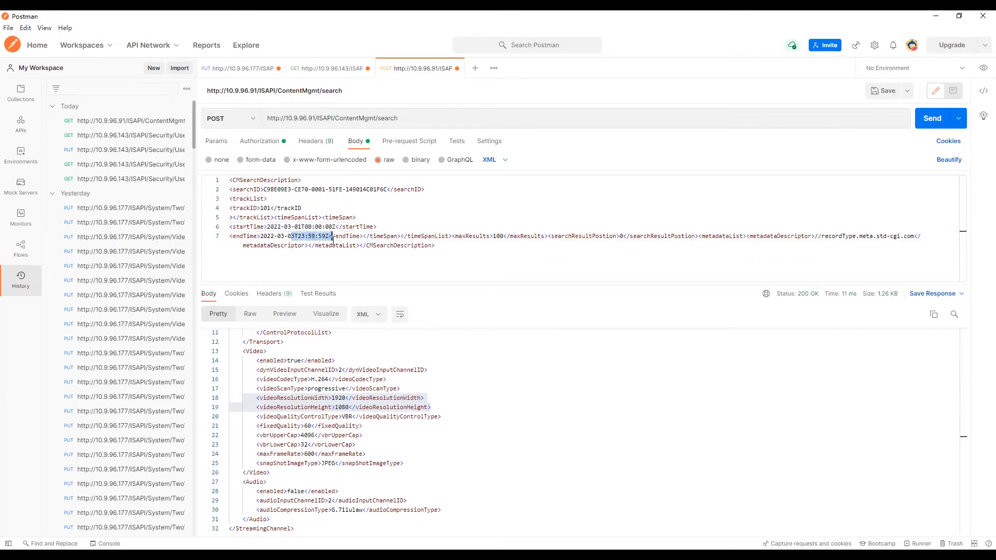
{"action": "left_click", "coordinate": [363, 237]}
{"action": "key", "text": "Return"}
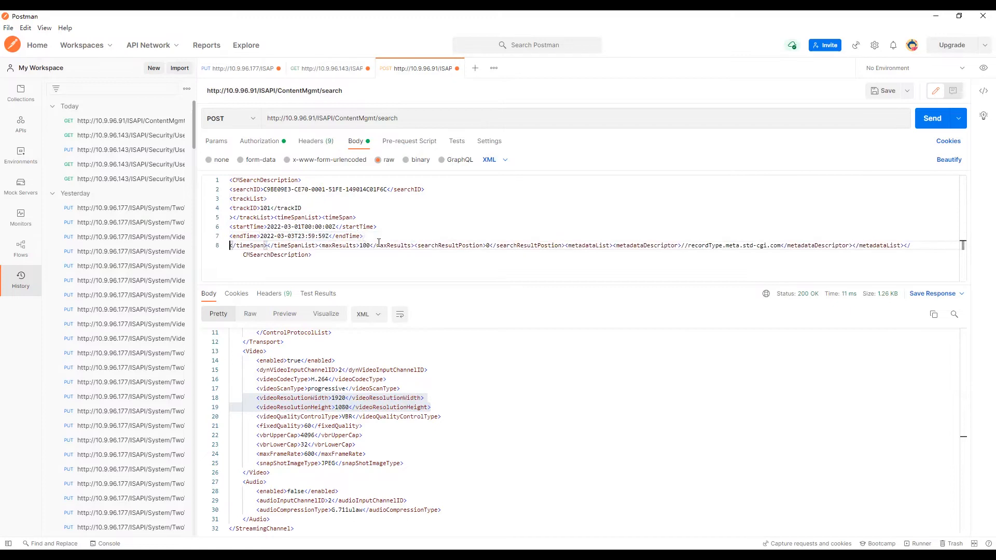
{"action": "left_click_drag", "start_coordinate": [364, 236], "coordinate": [223, 230]}
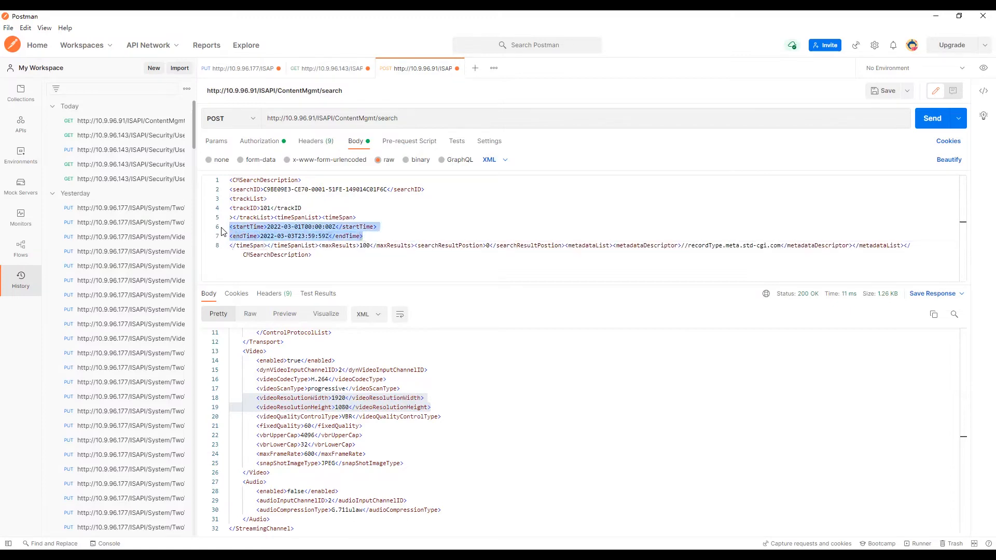
{"action": "left_click_drag", "start_coordinate": [374, 236], "coordinate": [226, 229]}
{"action": "left_click", "coordinate": [231, 217]}
{"action": "key", "text": "BackSpace"}
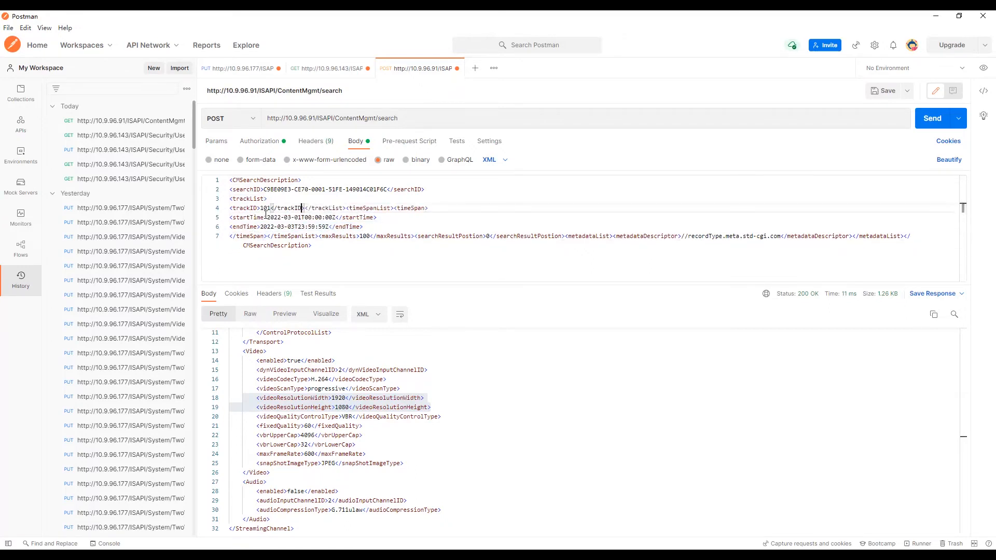
Send the search request and select the first recording's rtsp playbackURI in the 200 OK response
{"action": "left_click", "coordinate": [929, 119]}
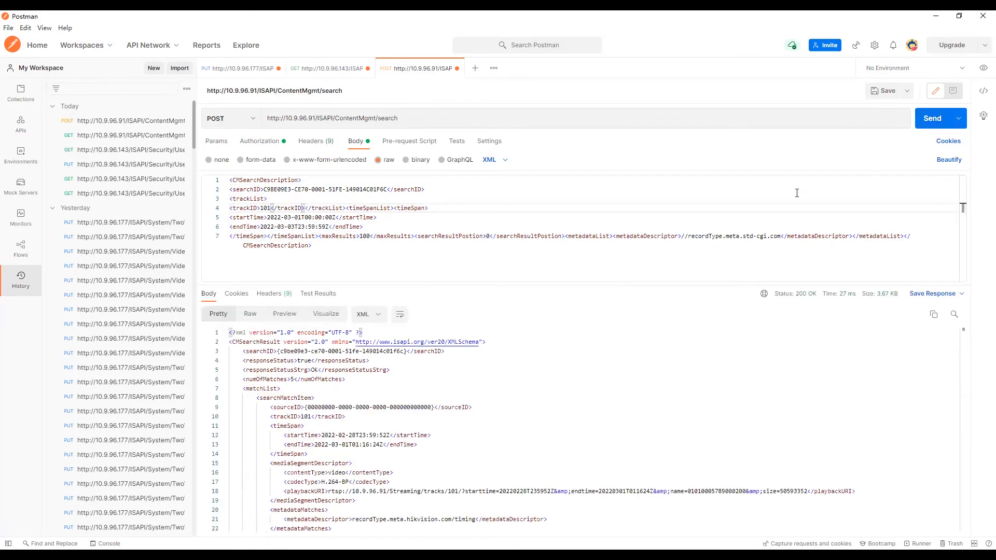
{"action": "scroll", "coordinate": [438, 463], "scroll_direction": "down", "scroll_amount": 2}
{"action": "scroll", "coordinate": [438, 463], "scroll_direction": "up", "scroll_amount": 2}
{"action": "scroll", "coordinate": [643, 385], "scroll_direction": "down", "scroll_amount": 3}
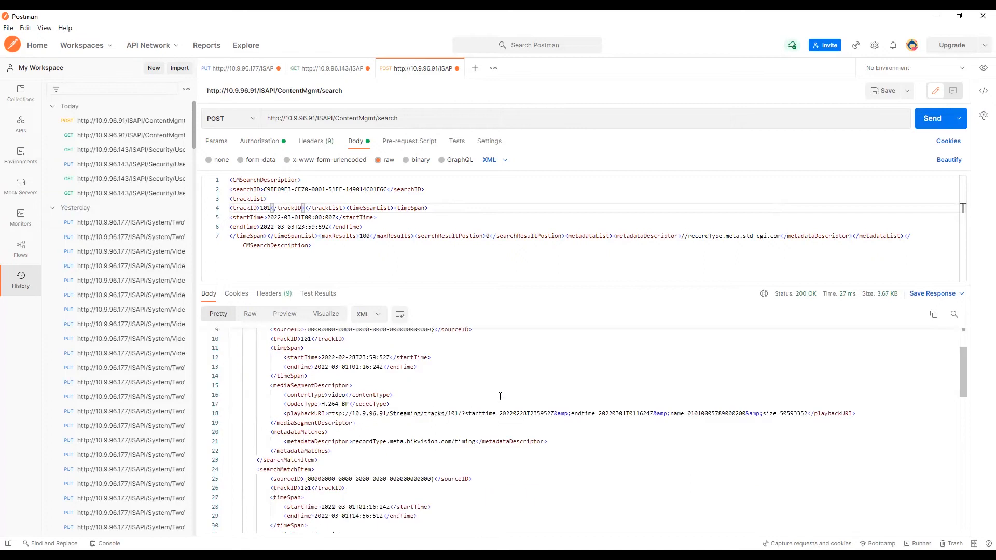
{"action": "mouse_move", "coordinate": [267, 217]}
{"action": "left_mouse_down"}
{"action": "mouse_move", "coordinate": [313, 217]}
{"action": "mouse_move", "coordinate": [260, 227]}
{"action": "mouse_move", "coordinate": [265, 236]}
{"action": "left_mouse_up"}
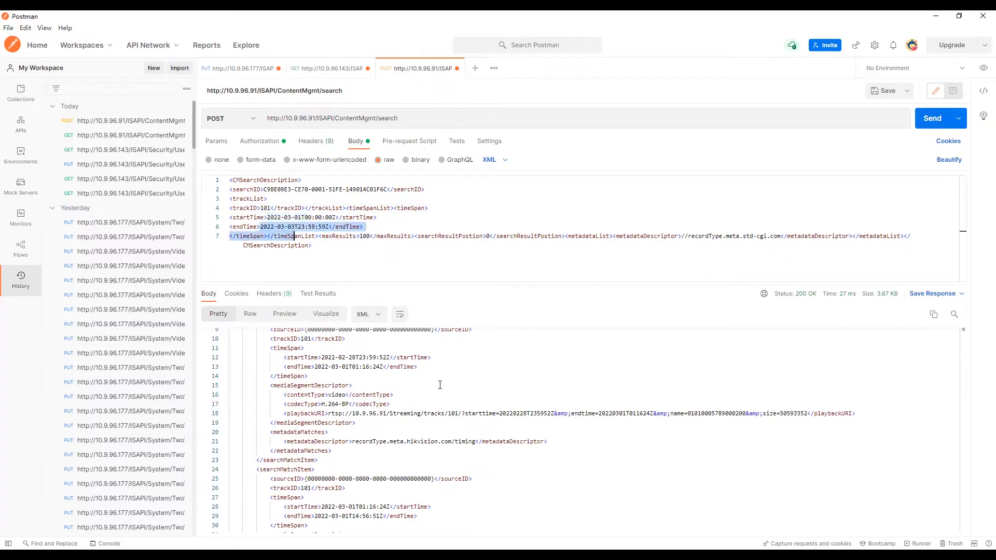
{"action": "left_click", "coordinate": [375, 427]}
{"action": "left_click_drag", "start_coordinate": [328, 414], "coordinate": [808, 414]}
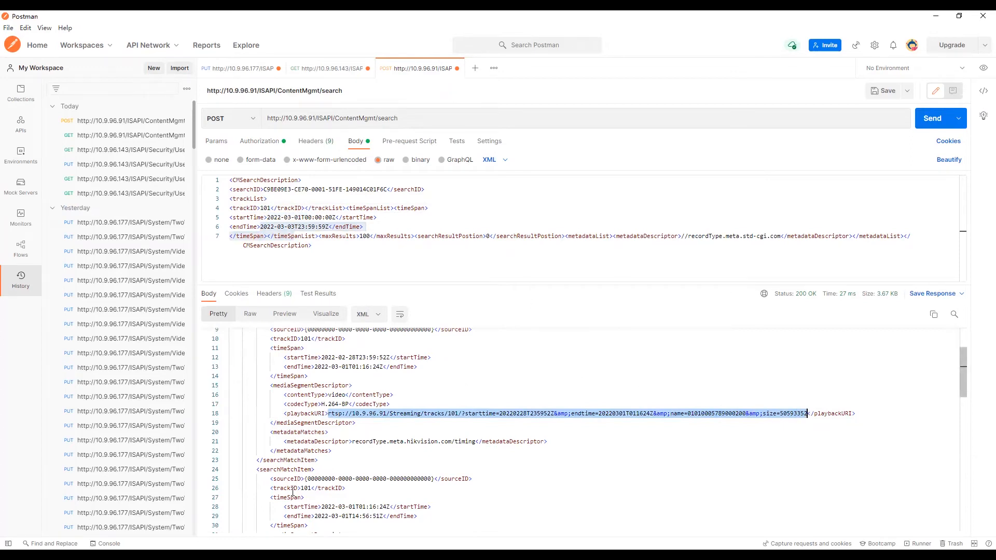
{"action": "left_click", "coordinate": [937, 15]}
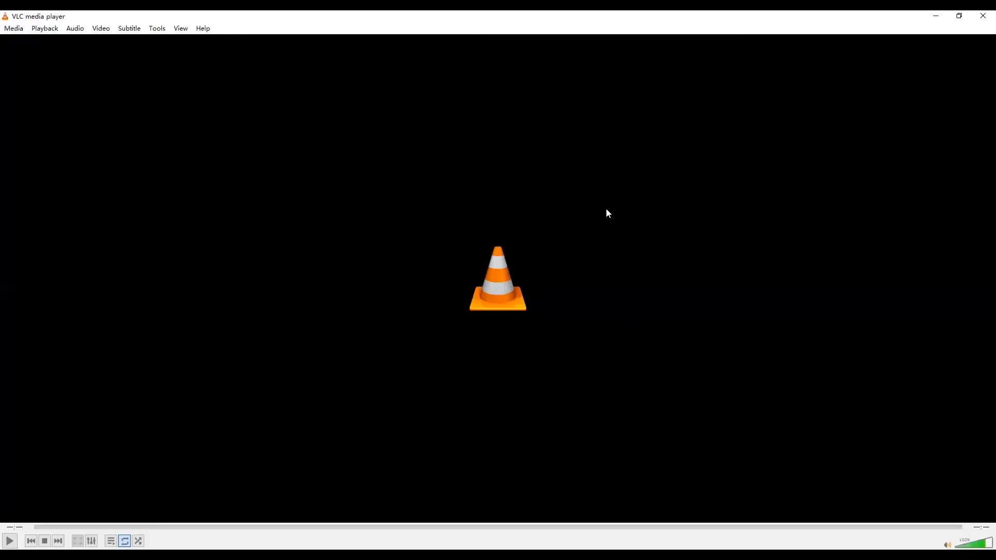
Play the recording's rtsp://10.9.96.91/Streaming/tracks/101 URI as a VLC network stream, with 'amp;' removed after each &
{"action": "left_click", "coordinate": [21, 28]}
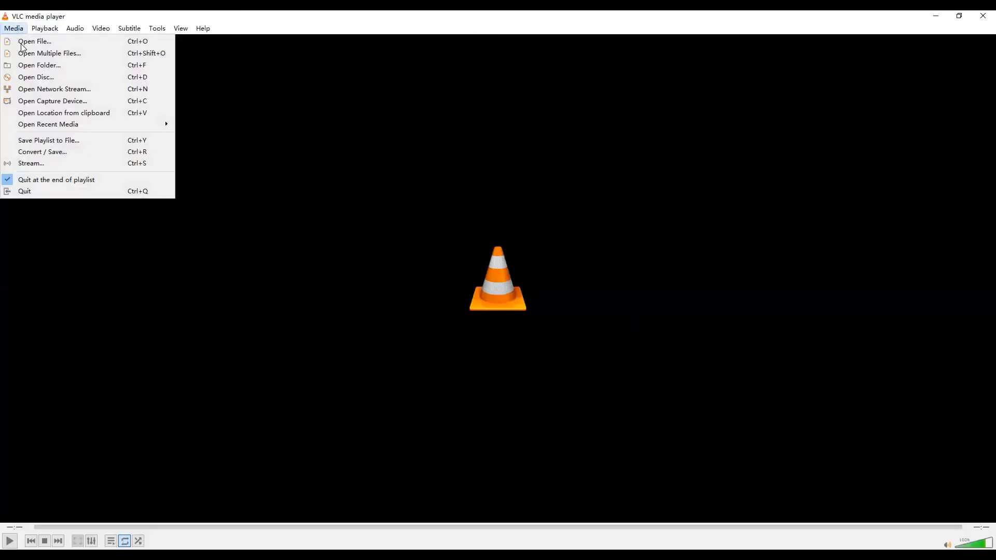
{"action": "left_click", "coordinate": [46, 92]}
{"action": "left_click", "coordinate": [599, 231]}
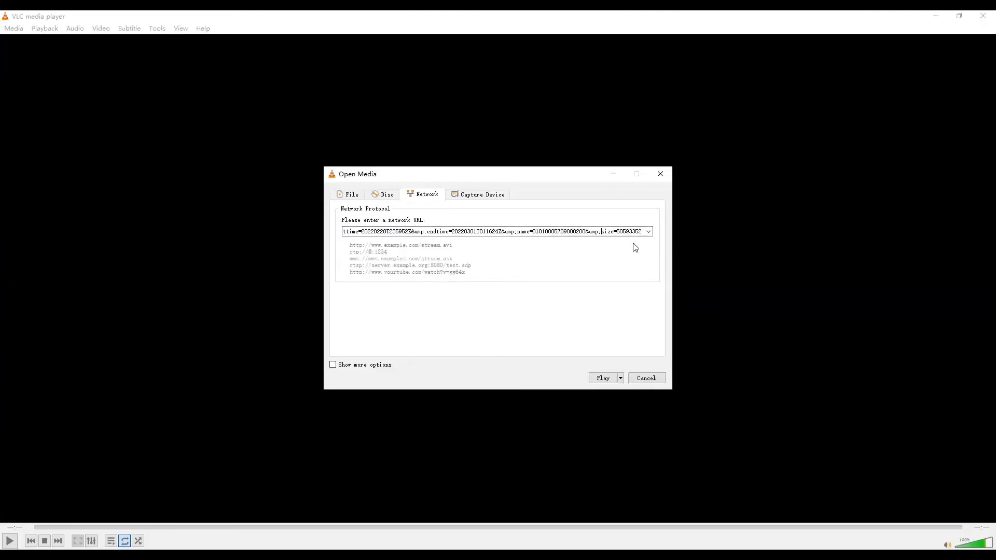
{"action": "key", "text": "BackSpace"}
{"action": "key", "text": "BackSpace"}
{"action": "key", "text": "BackSpace"}
{"action": "key", "text": "BackSpace"}
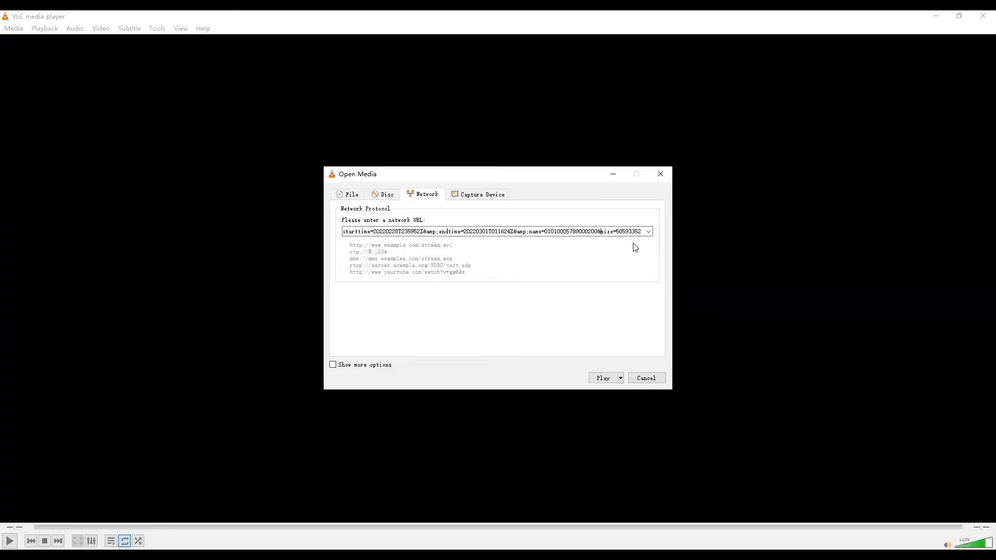
{"action": "key", "text": "BackSpace"}
{"action": "key", "text": "BackSpace"}
{"action": "key", "text": "BackSpace"}
{"action": "key", "text": "BackSpace"}
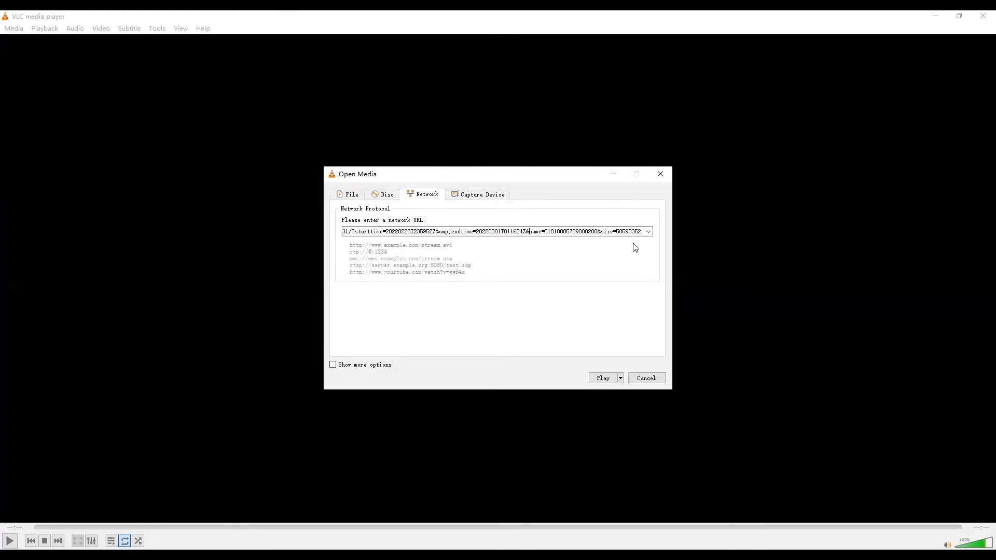
{"action": "left_click", "coordinate": [452, 234]}
{"action": "key", "text": "BackSpace"}
{"action": "key", "text": "BackSpace"}
{"action": "key", "text": "BackSpace"}
{"action": "key", "text": "BackSpace"}
{"action": "left_click", "coordinate": [609, 383]}
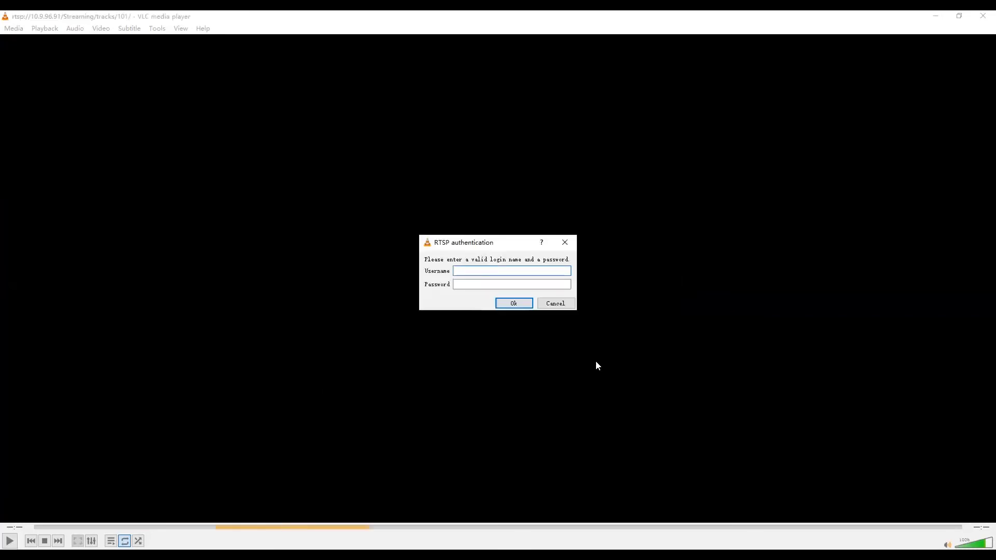
Log in to the RTSP stream with the NVR username and password to play Camera 999's 03-01-2022 footage
{"action": "type", "text": "admin"}
{"action": "key", "text": "Tab"}
{"action": "type", "text": "********"}
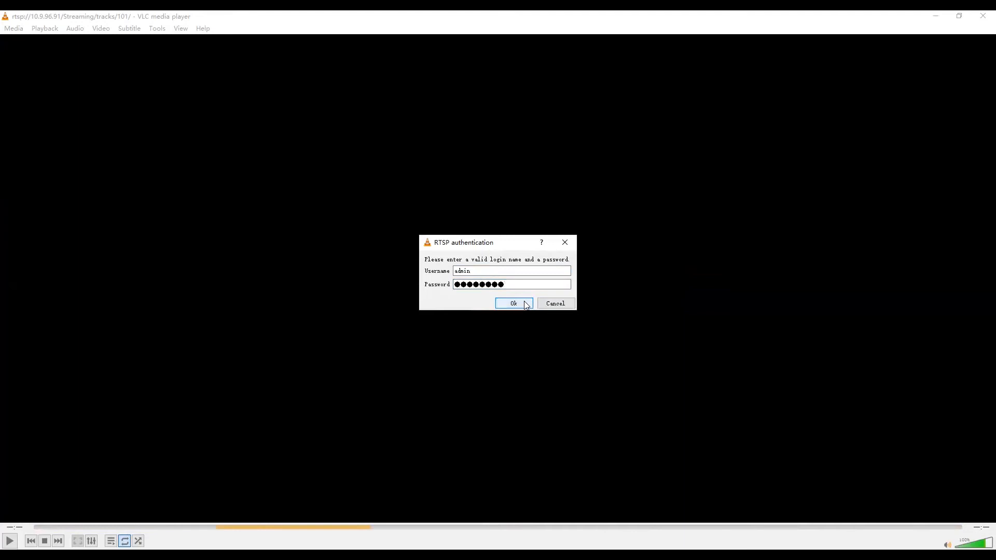
{"action": "left_click", "coordinate": [525, 306]}
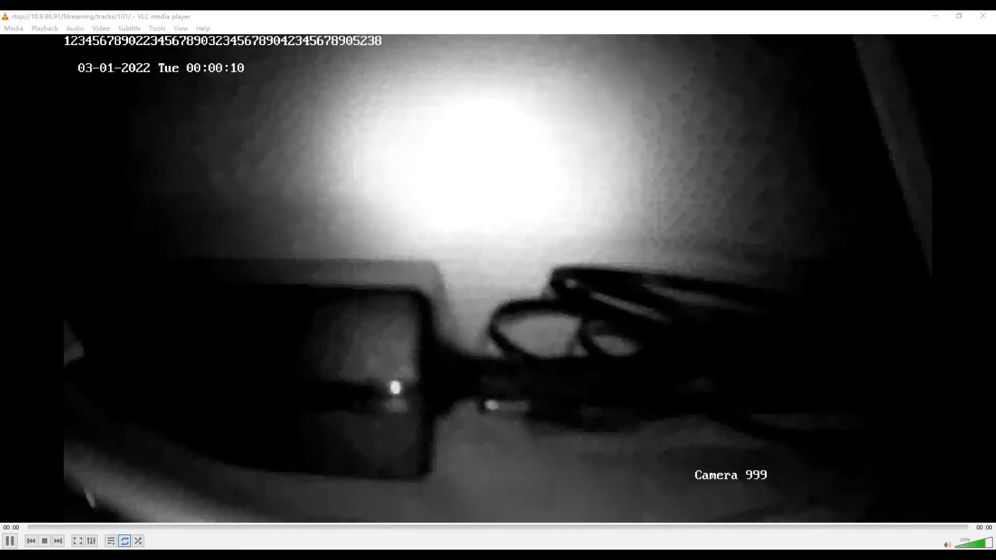
Back in Postman, review the startTime and endTime values in the search request
{"action": "key", "text": "alt+Tab"}
{"action": "left_click", "coordinate": [698, 433]}
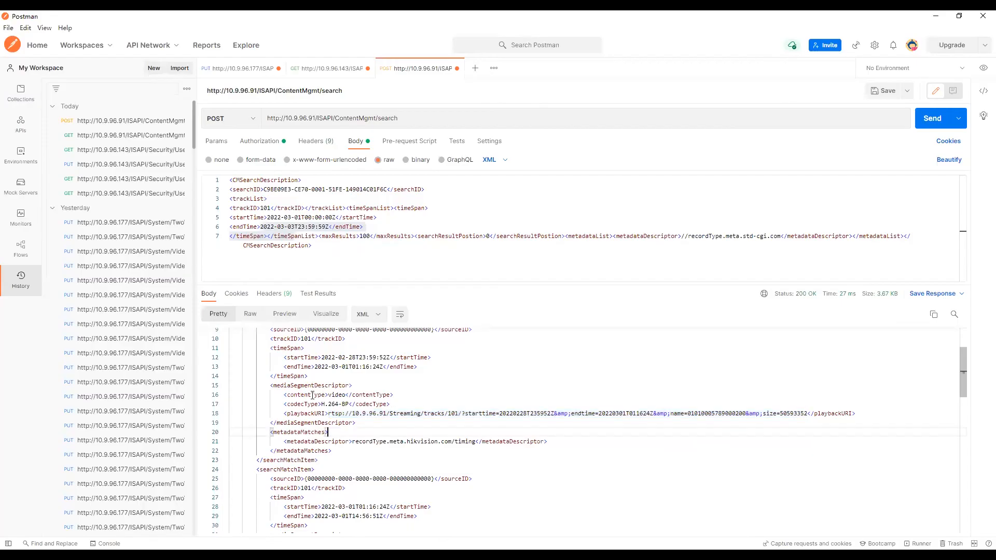
{"action": "left_click", "coordinate": [355, 217]}
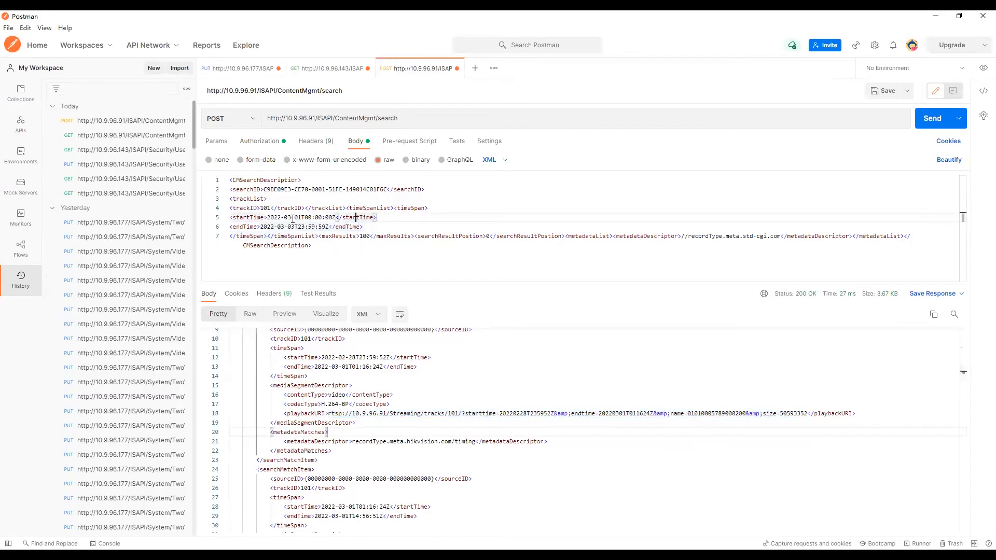
{"action": "left_click_drag", "start_coordinate": [377, 218], "coordinate": [271, 215]}
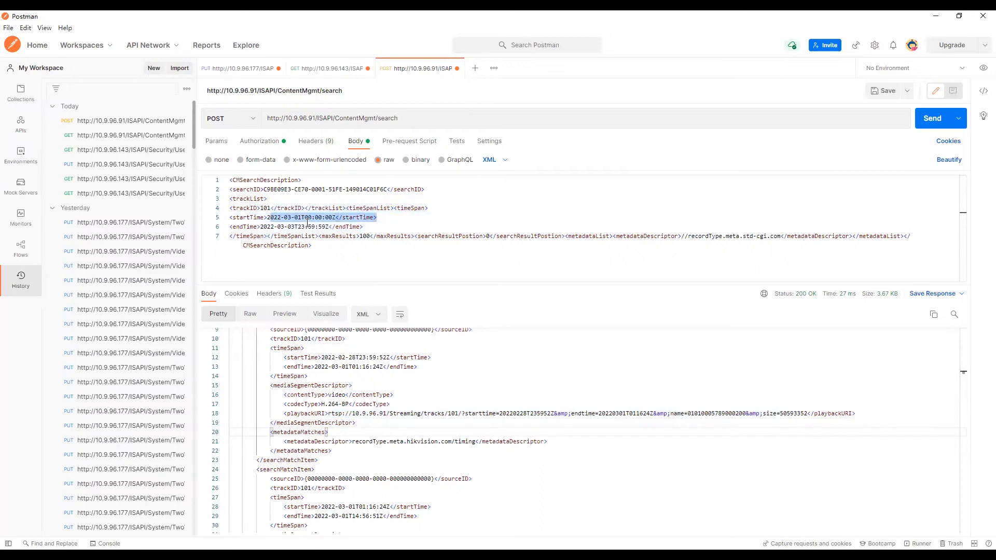
{"action": "left_click", "coordinate": [361, 226]}
{"action": "left_click", "coordinate": [301, 227]}
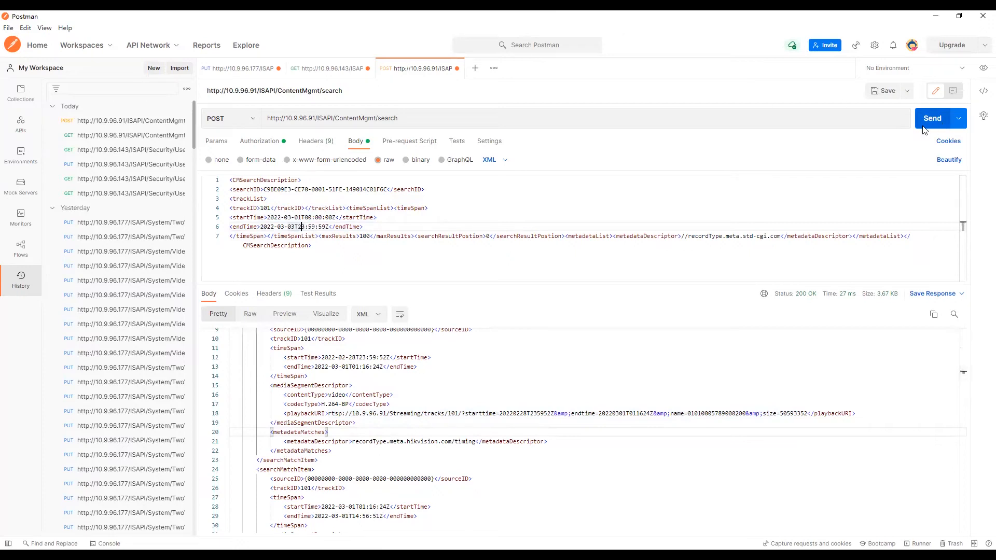
Select the second recording's rtsp playbackURI, the one starting 20220301T011624Z, in the response
{"action": "scroll", "coordinate": [369, 443], "scroll_direction": "up", "scroll_amount": 3}
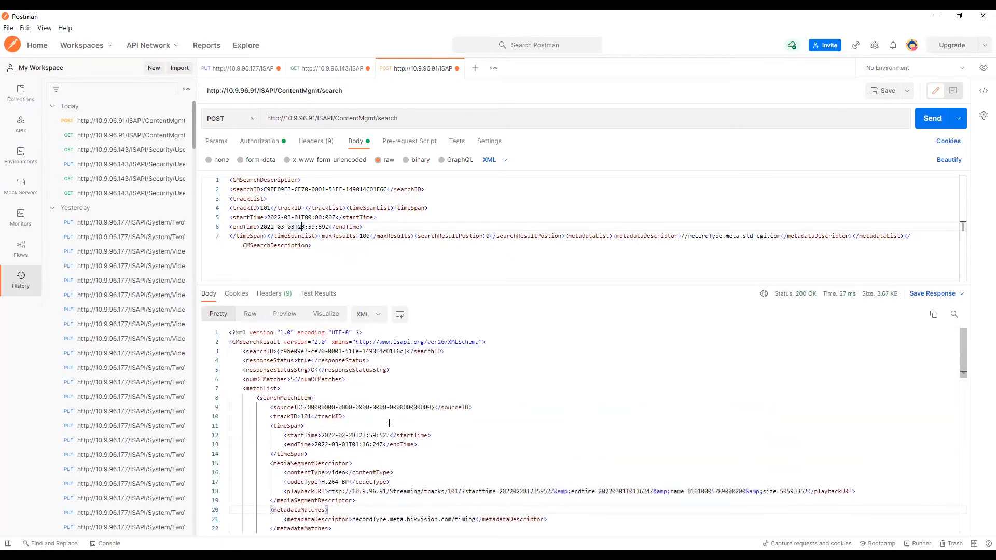
{"action": "scroll", "coordinate": [389, 421], "scroll_direction": "down", "scroll_amount": 6}
{"action": "scroll", "coordinate": [390, 417], "scroll_direction": "up", "scroll_amount": 2}
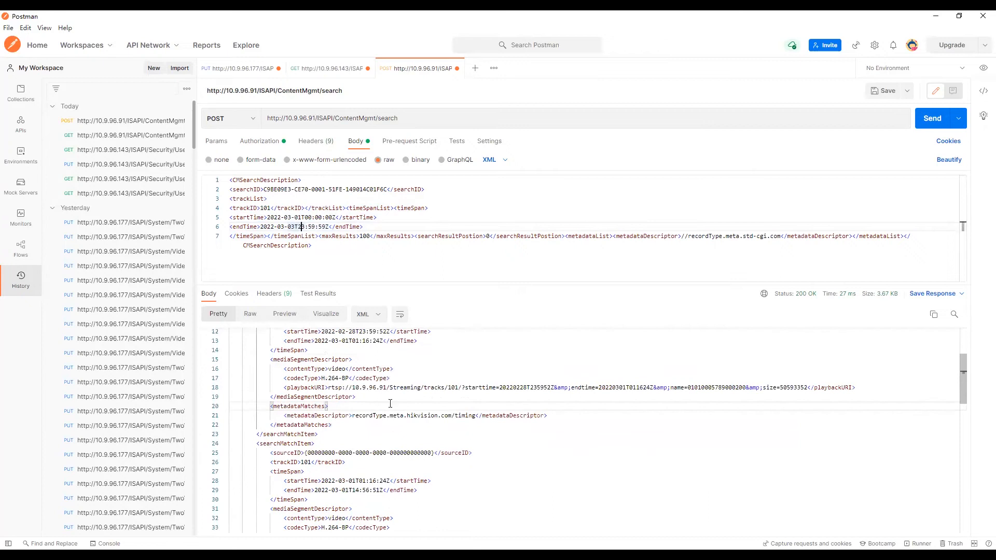
{"action": "scroll", "coordinate": [363, 420], "scroll_direction": "down", "scroll_amount": 5}
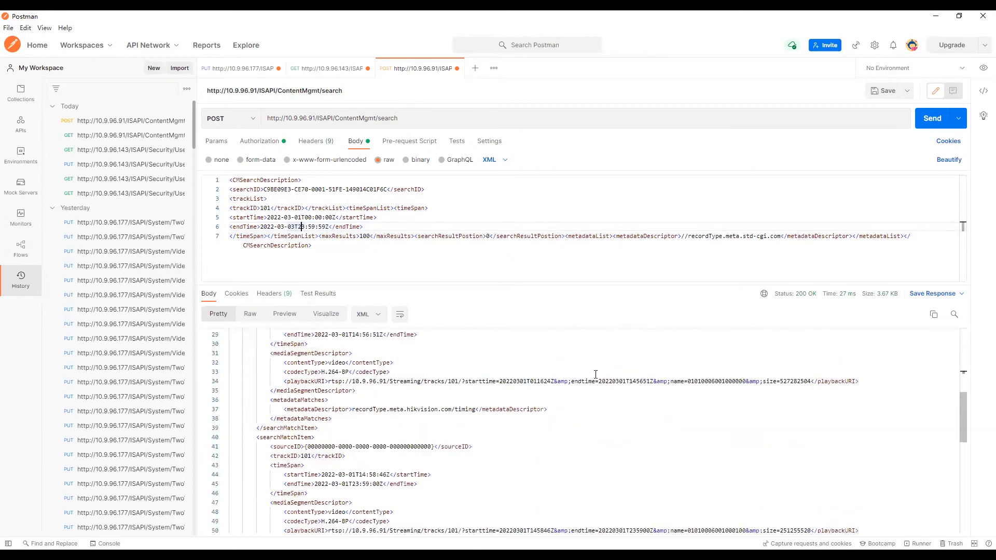
{"action": "left_click_drag", "start_coordinate": [814, 382], "coordinate": [328, 384]}
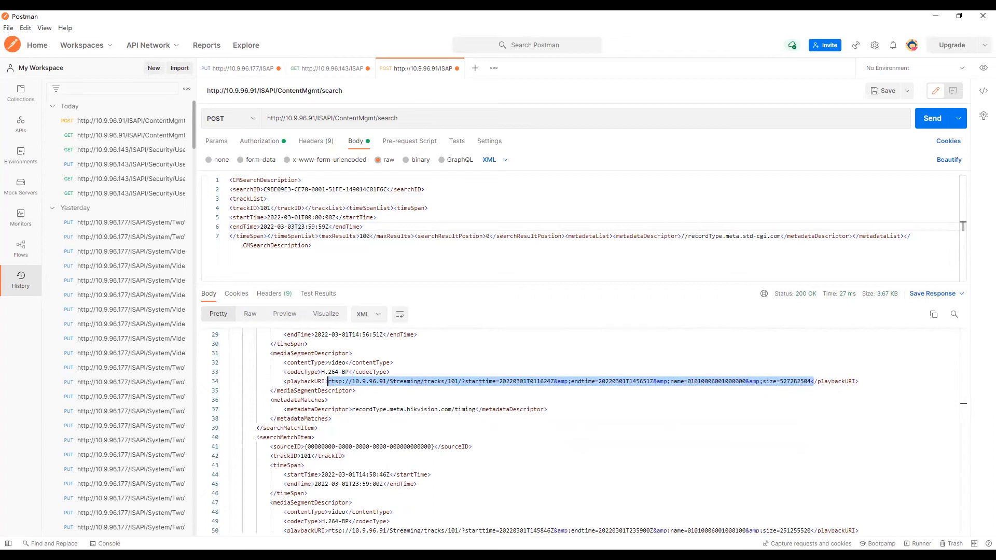
{"action": "key", "text": "alt+Tab"}
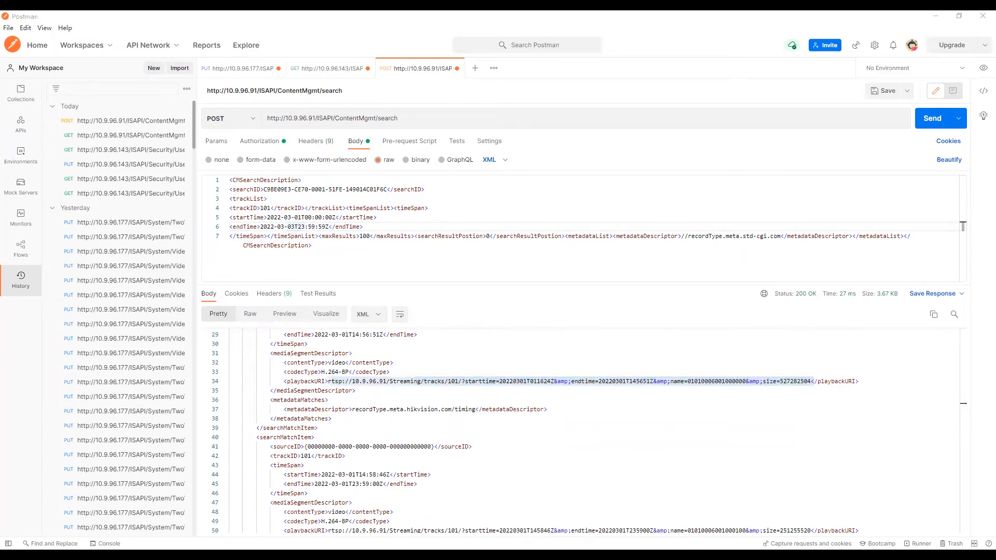
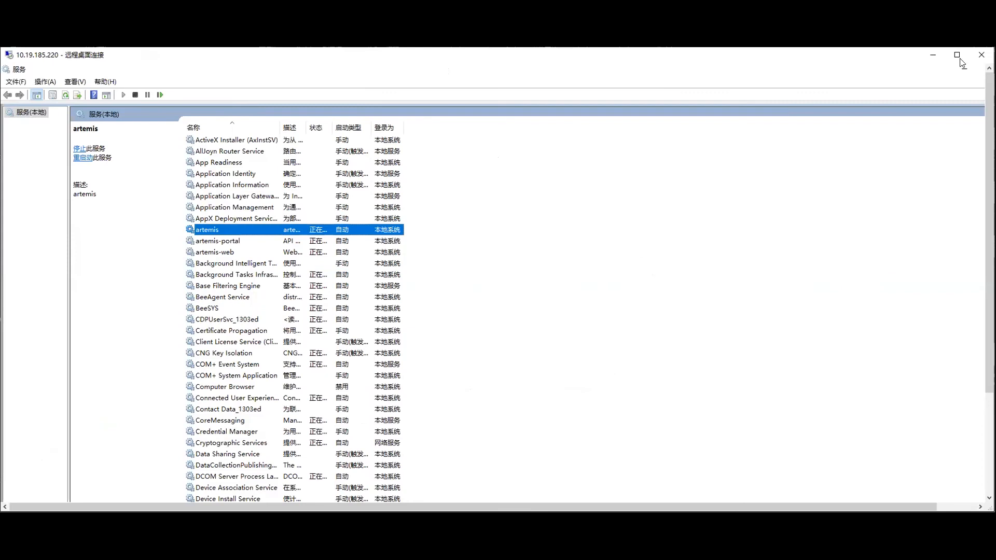
Close Services and Task Manager and load the HikCentral Web Client at 127.0.0.1
{"action": "left_click", "coordinate": [965, 54]}
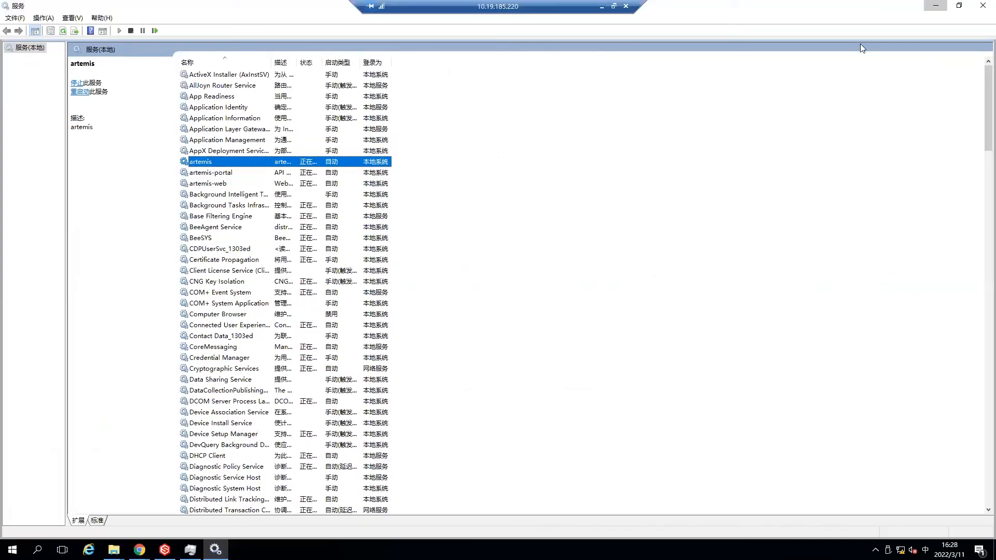
{"action": "left_click", "coordinate": [935, 7]}
{"action": "left_click", "coordinate": [786, 106]}
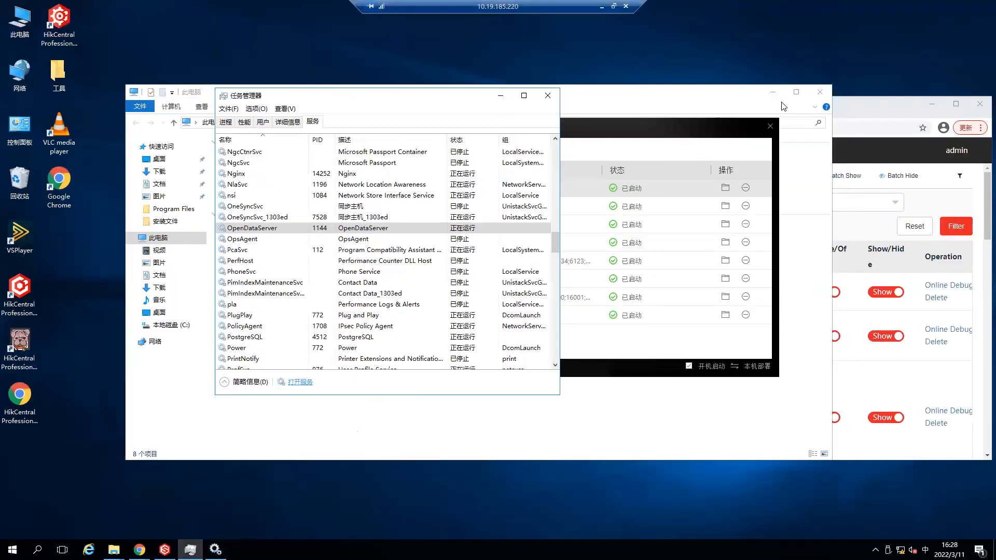
{"action": "left_click", "coordinate": [772, 91]}
{"action": "left_click", "coordinate": [882, 108]}
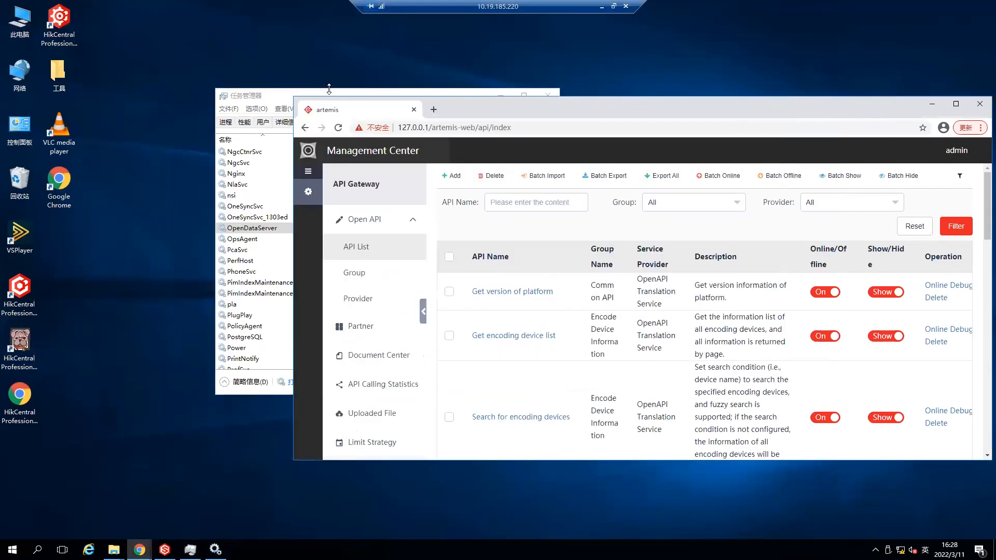
{"action": "left_click", "coordinate": [280, 98]}
{"action": "left_click", "coordinate": [547, 96]}
{"action": "left_click_drag", "start_coordinate": [575, 97], "coordinate": [466, 97]}
{"action": "left_click_drag", "start_coordinate": [318, 119], "coordinate": [466, 115]}
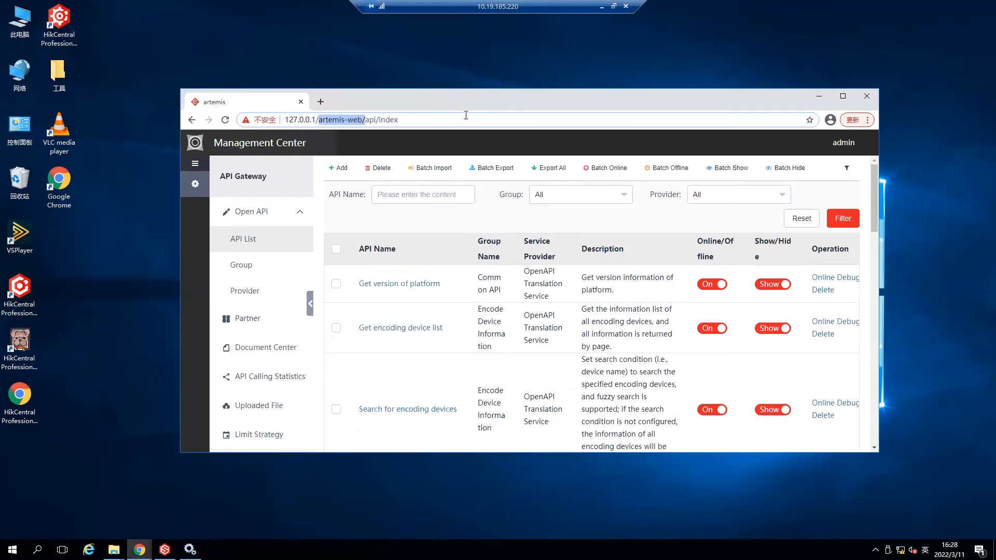
{"action": "key", "text": "BackSpace"}
{"action": "key", "text": "Return"}
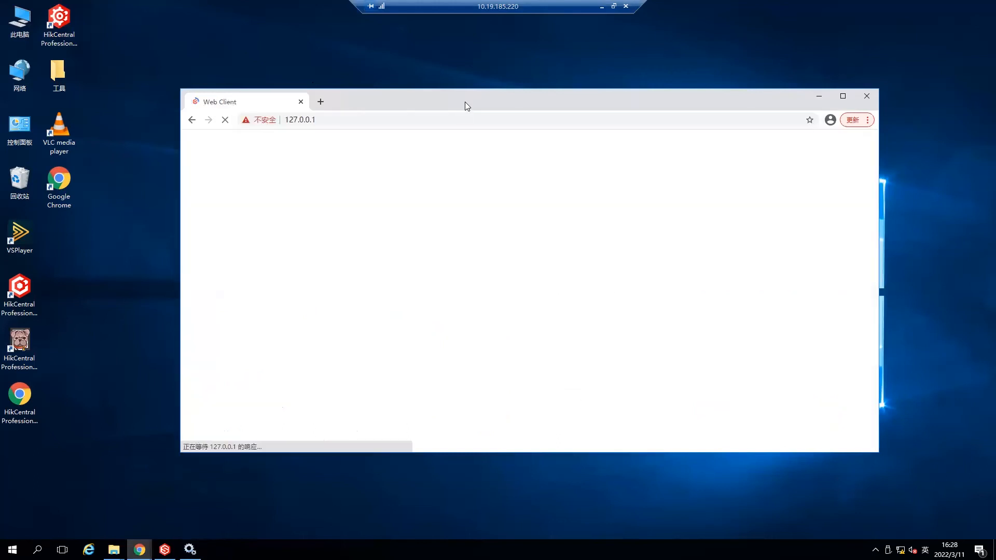
{"action": "double_click", "coordinate": [465, 101]}
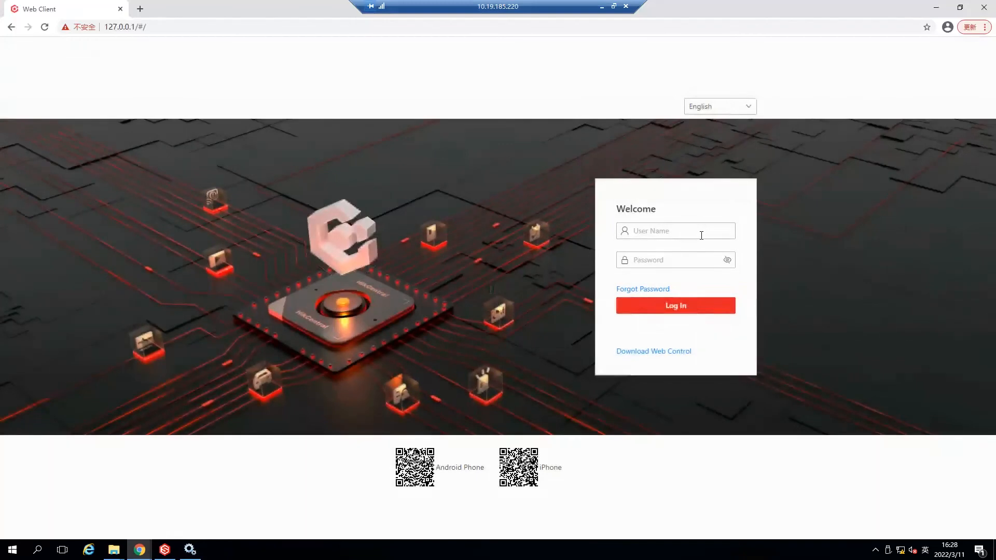
Sign in to the Web Client as admin with the administrator password
{"action": "left_click", "coordinate": [701, 235]}
{"action": "type", "text": "admin"}
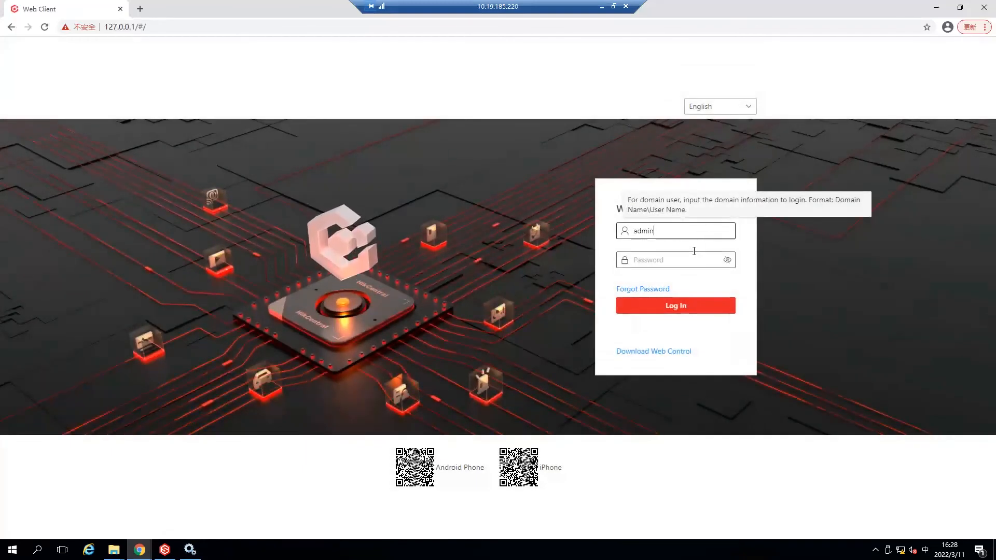
{"action": "left_click", "coordinate": [694, 252]}
{"action": "type", "text": "•••••••••"}
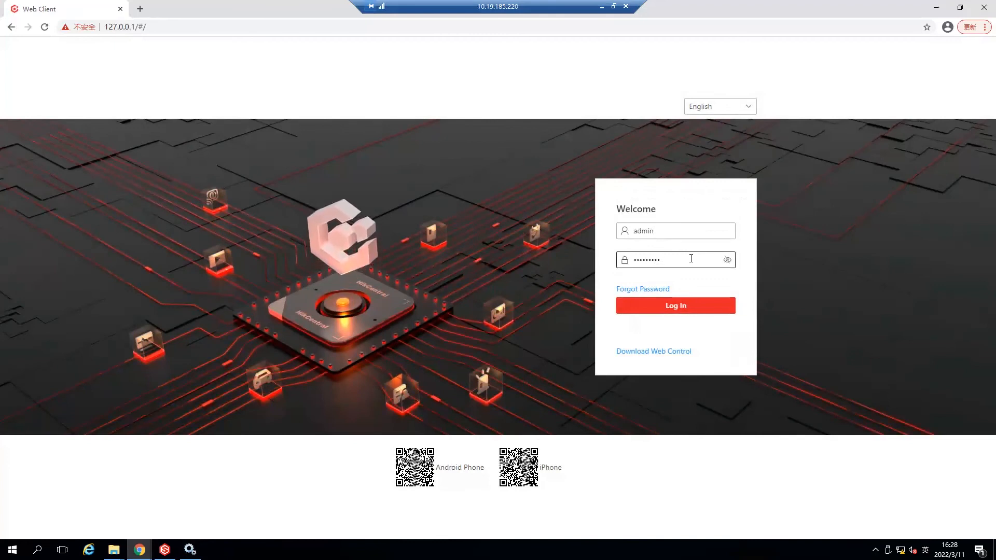
{"action": "key", "text": "Return"}
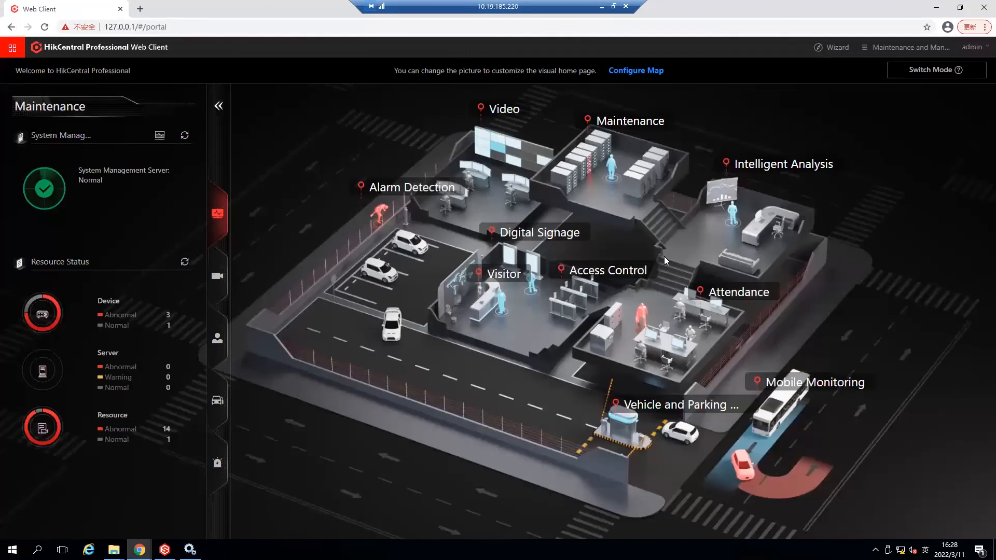
Check License Details shows Third-Party Integration as Enabled, then open System Configuration
{"action": "mouse_move", "coordinate": [871, 51]}
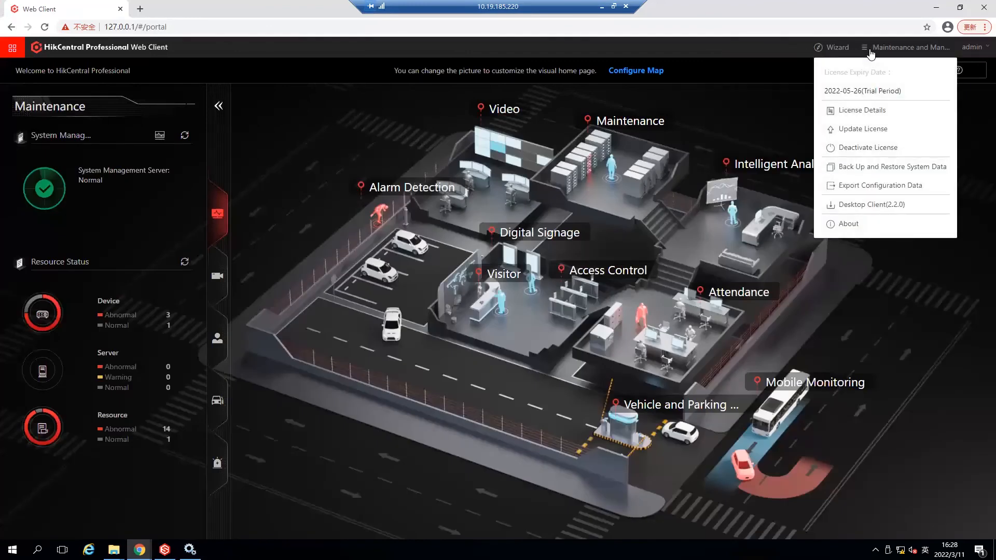
{"action": "left_click", "coordinate": [870, 111]}
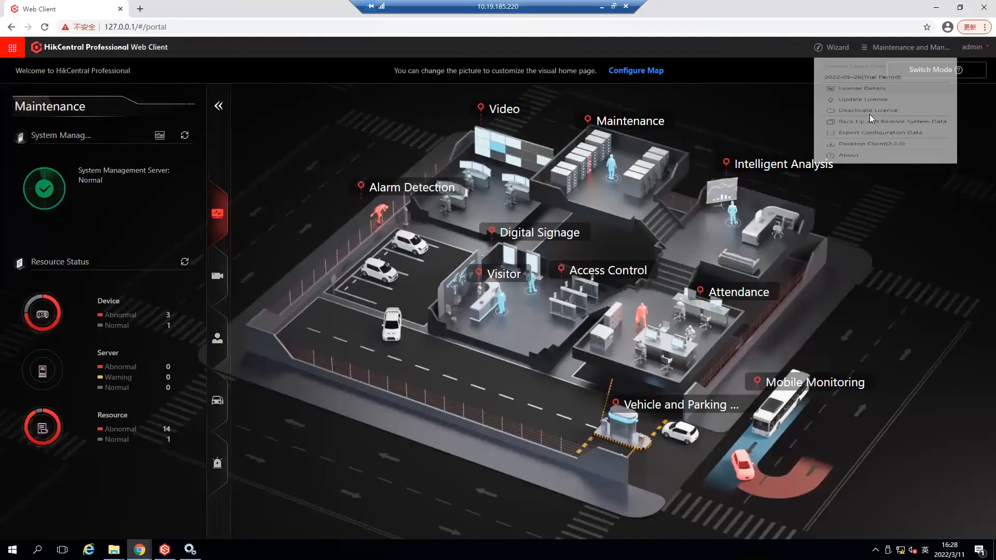
{"action": "scroll", "coordinate": [861, 326], "scroll_direction": "down", "scroll_amount": 1}
{"action": "scroll", "coordinate": [861, 326], "scroll_direction": "down", "scroll_amount": 10}
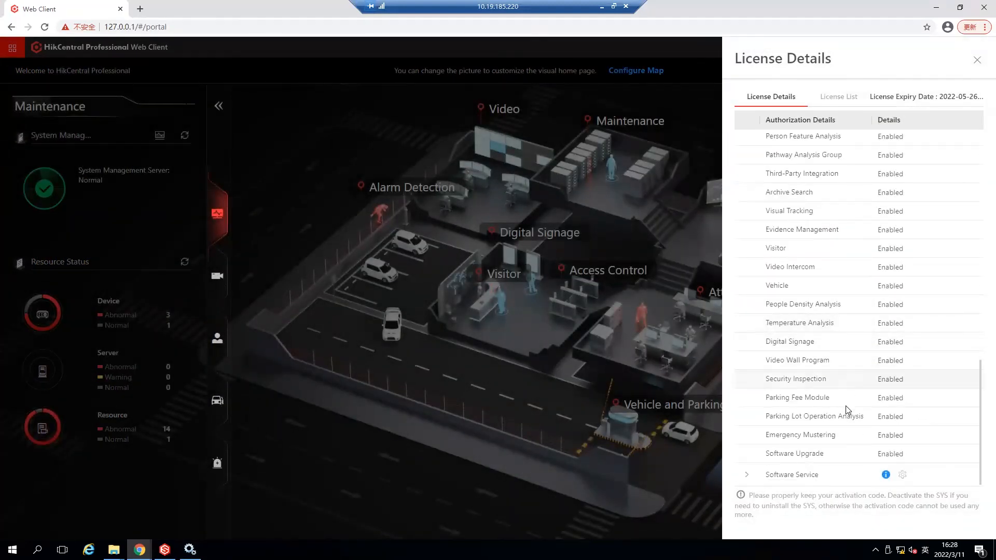
{"action": "scroll", "coordinate": [813, 447], "scroll_direction": "up", "scroll_amount": 1}
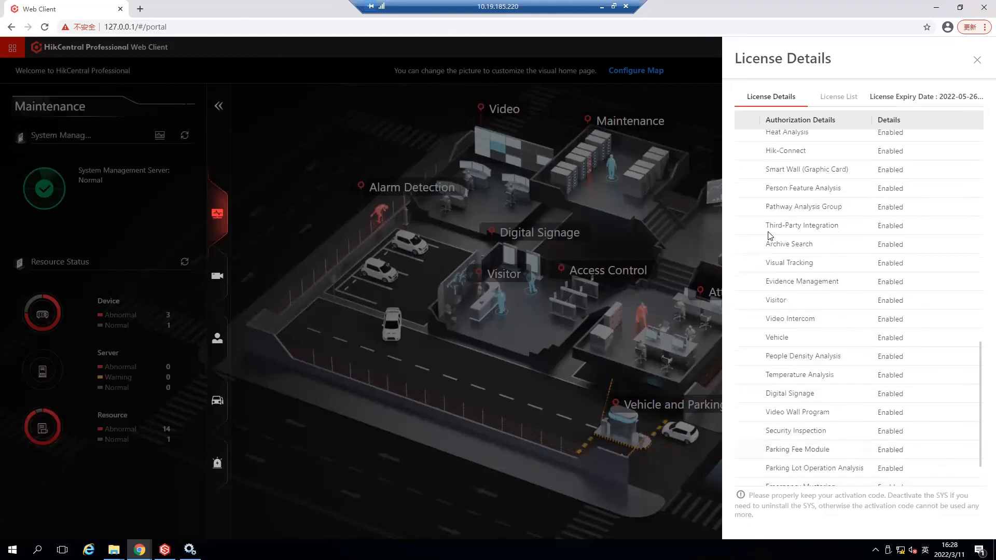
{"action": "double_click", "coordinate": [896, 226]}
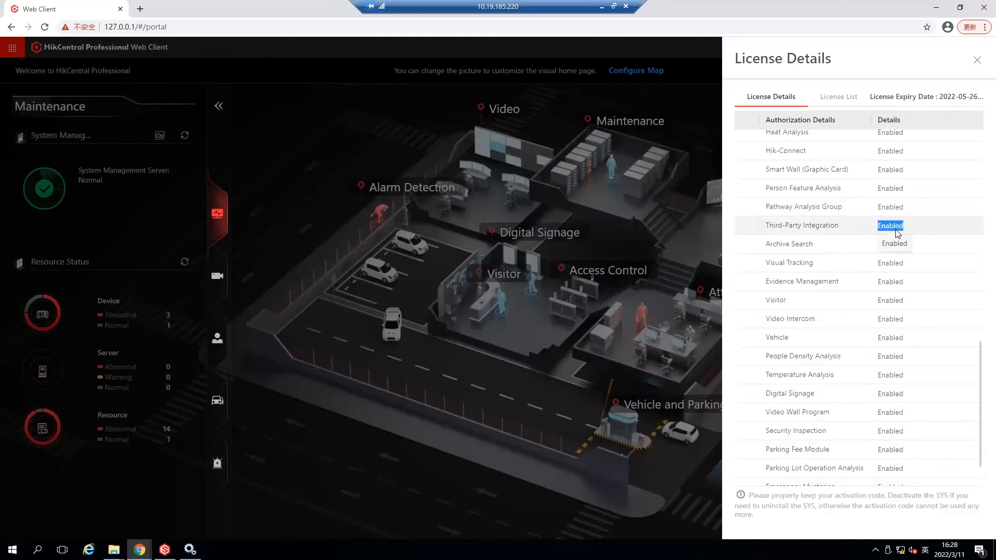
{"action": "left_click", "coordinate": [11, 60]}
{"action": "left_click", "coordinate": [12, 57]}
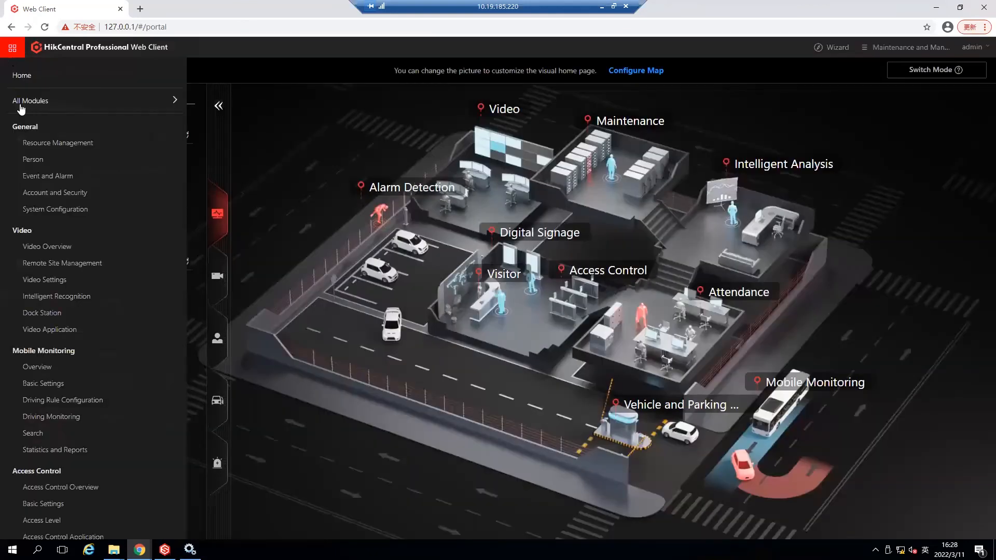
{"action": "left_click", "coordinate": [49, 210]}
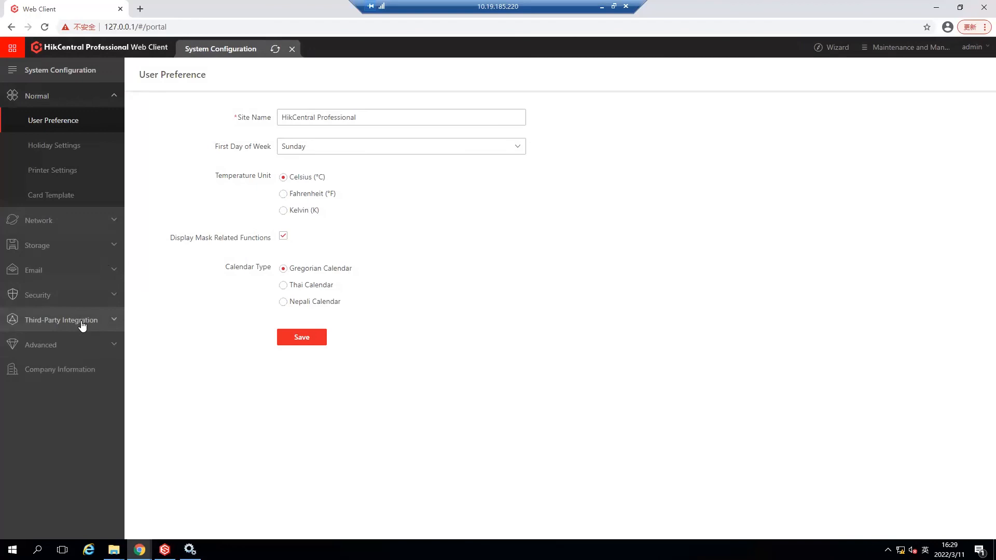
Save Open API enabled on 127.0.0.1 port 8208 under Third-Party Integration, then open a new tab
{"action": "left_click", "coordinate": [81, 324]}
{"action": "left_click", "coordinate": [72, 373]}
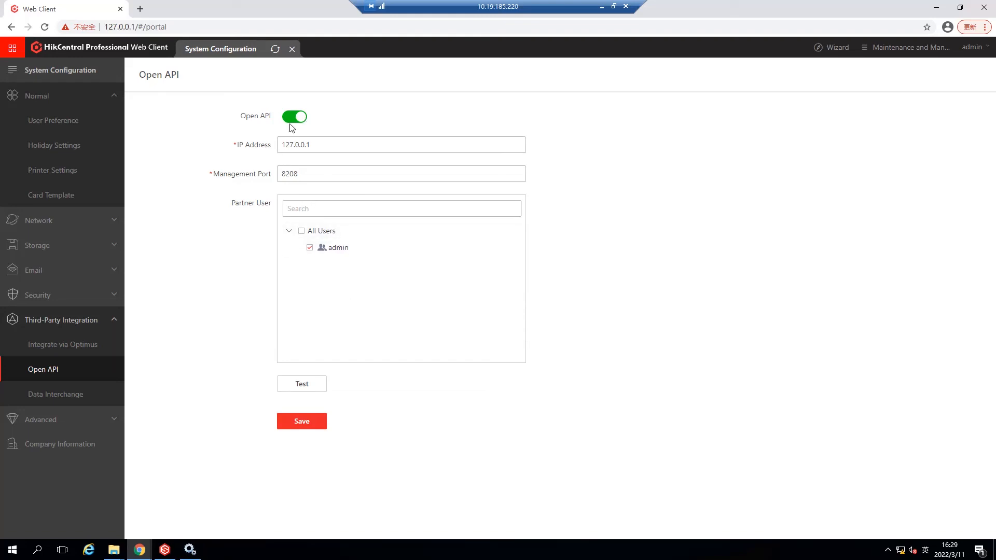
{"action": "left_click", "coordinate": [305, 420]}
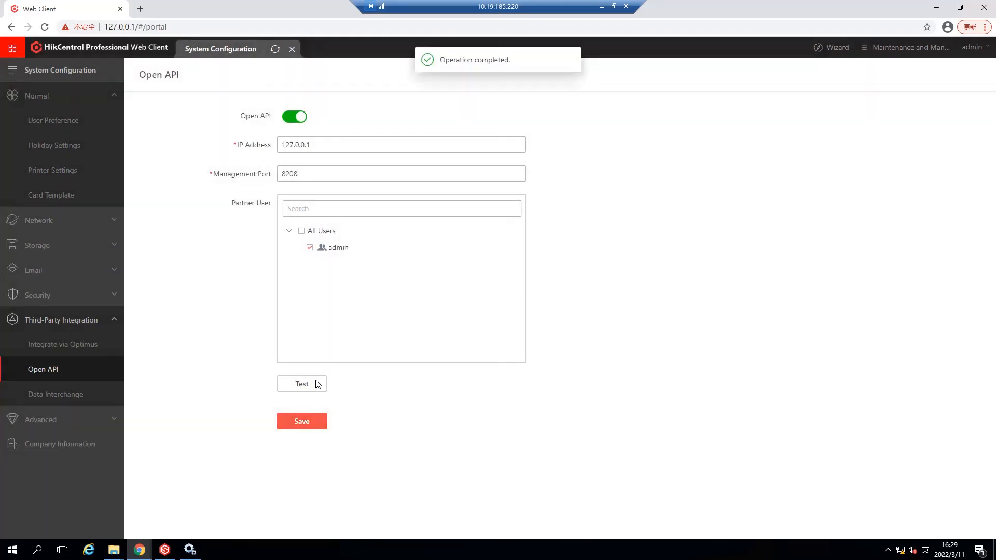
{"action": "left_click", "coordinate": [140, 8]}
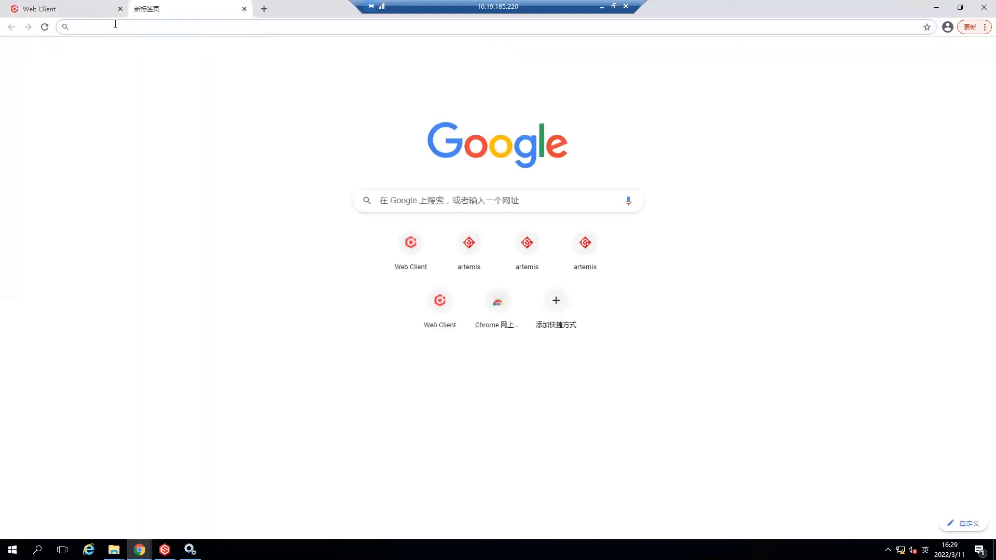
Go to the artemis-web Management Center at 127.0.0.1
{"action": "type", "text": "127.0.0."}
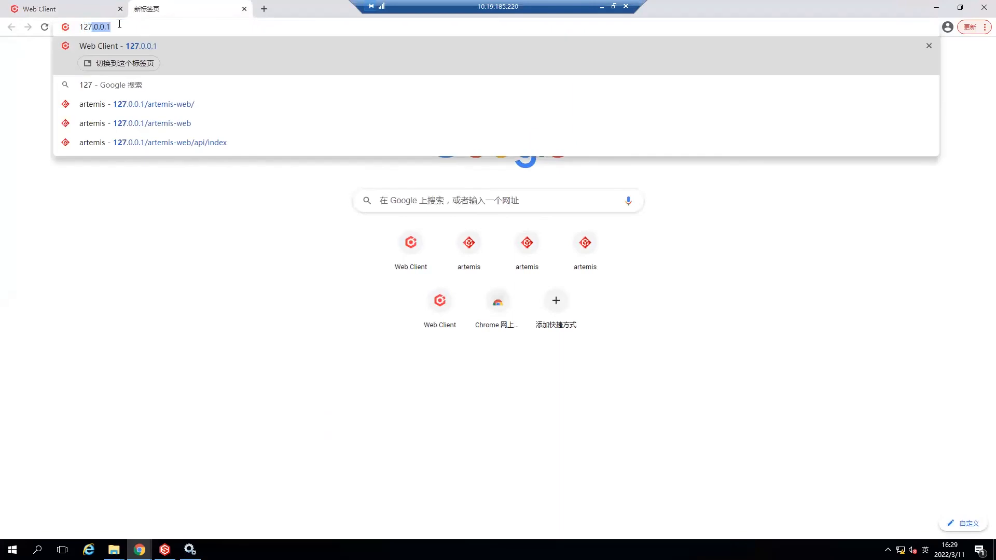
{"action": "type", "text": "1/"}
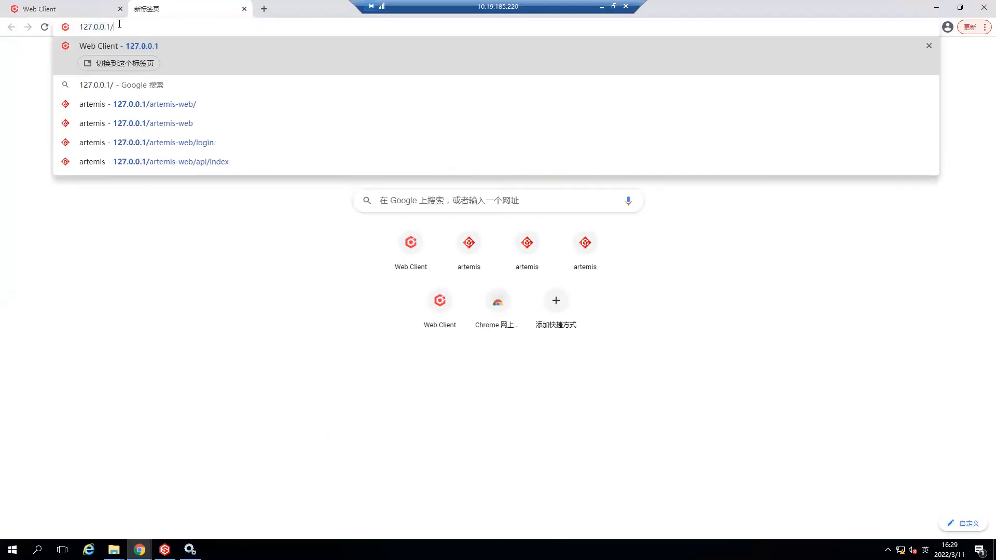
{"action": "left_click", "coordinate": [195, 104]}
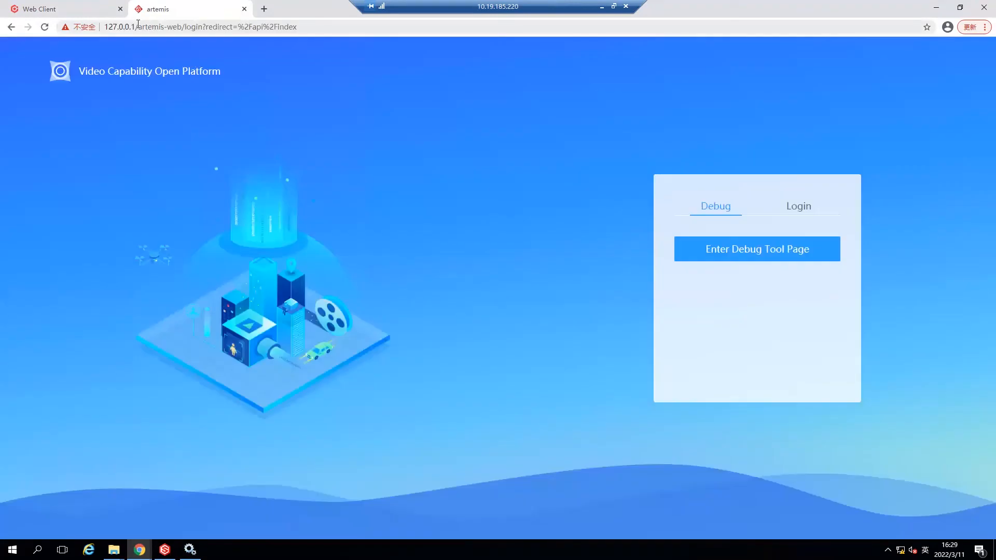
{"action": "left_click_drag", "start_coordinate": [138, 27], "coordinate": [187, 28]}
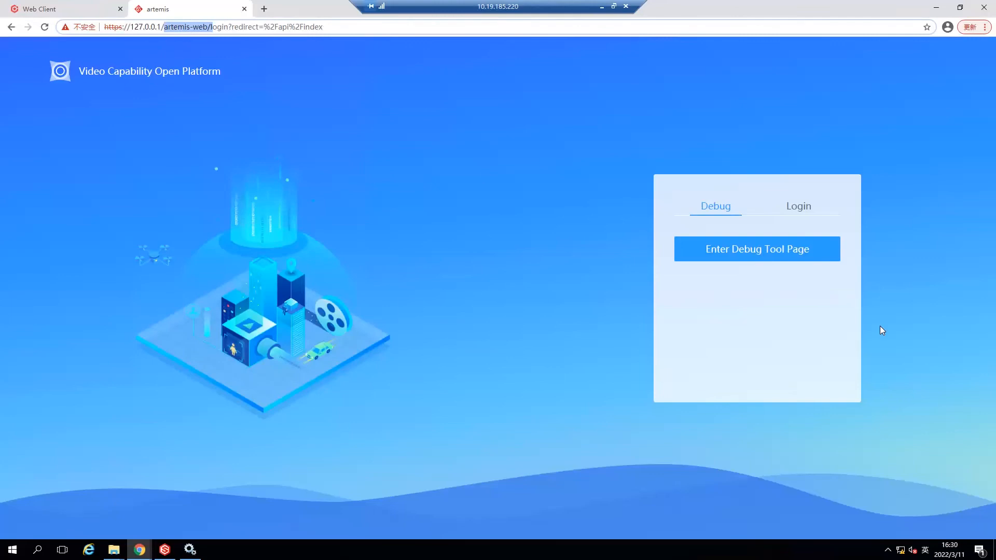
Log in to Artemis Management Center with the admin account and password
{"action": "left_click", "coordinate": [809, 212]}
{"action": "type", "text": "admin"}
{"action": "left_click", "coordinate": [776, 275]}
{"action": "type", "text": "***"}
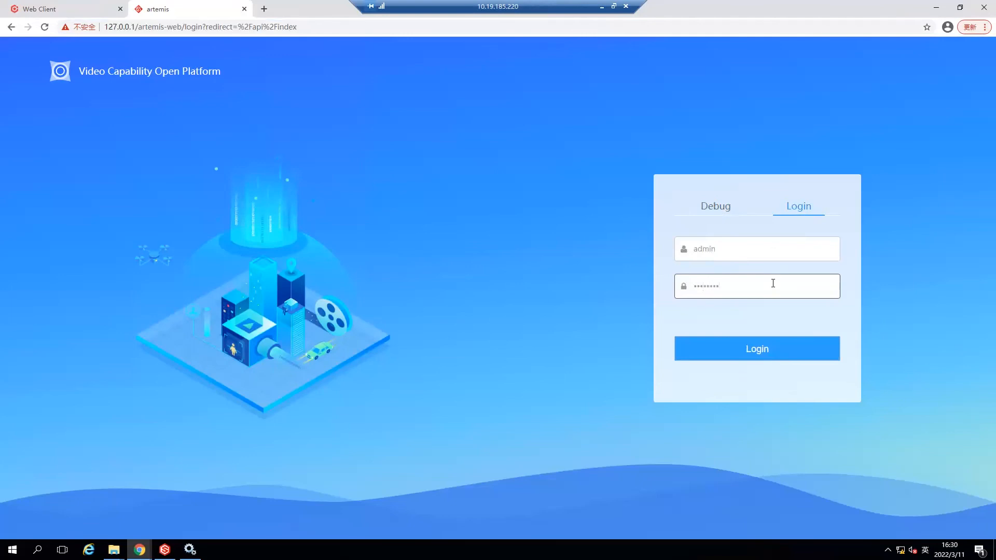
{"action": "left_click", "coordinate": [763, 346]}
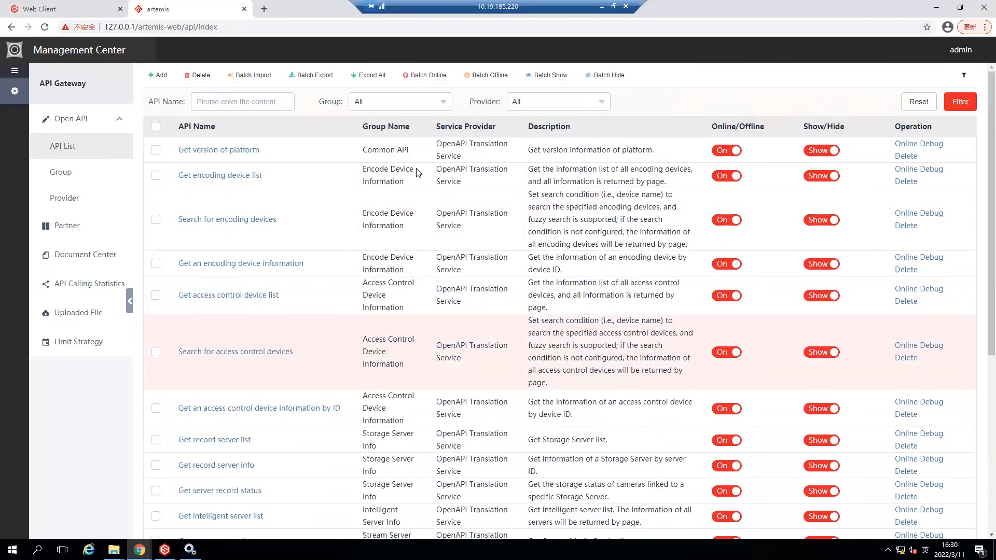
Browse the API group filter, then go to the Partner list
{"action": "left_click", "coordinate": [443, 104]}
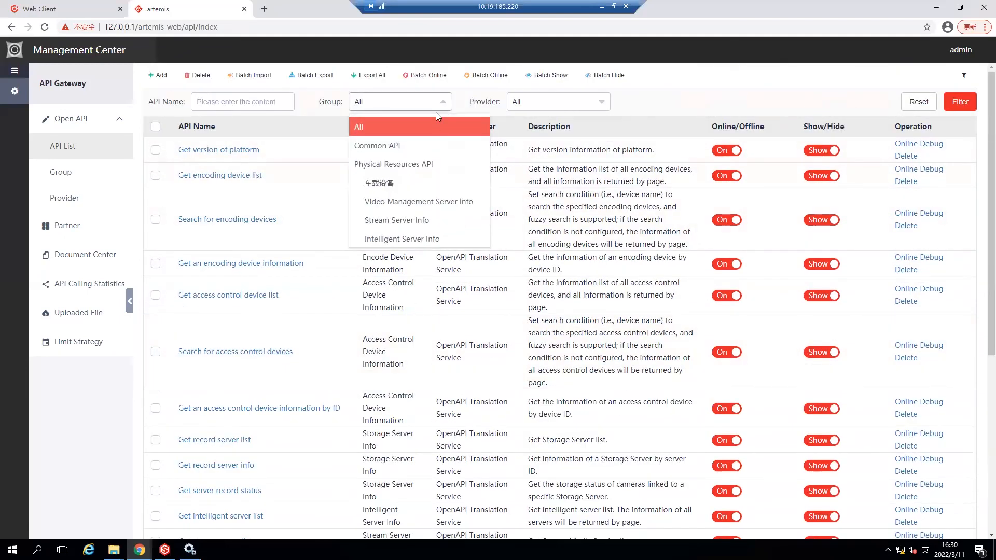
{"action": "scroll", "coordinate": [434, 171], "scroll_direction": "down", "scroll_amount": 5}
{"action": "scroll", "coordinate": [437, 195], "scroll_direction": "down", "scroll_amount": 2}
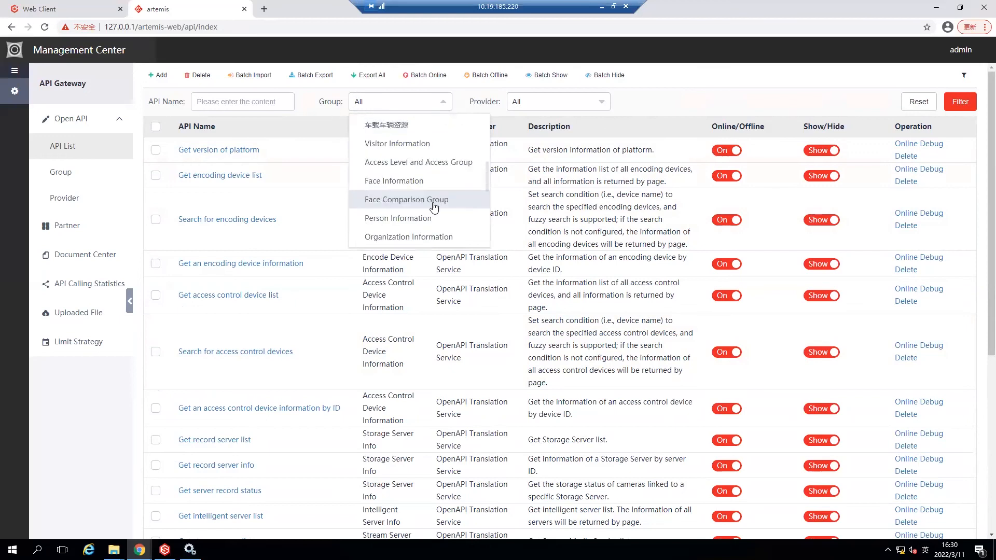
{"action": "scroll", "coordinate": [435, 200], "scroll_direction": "up", "scroll_amount": 10}
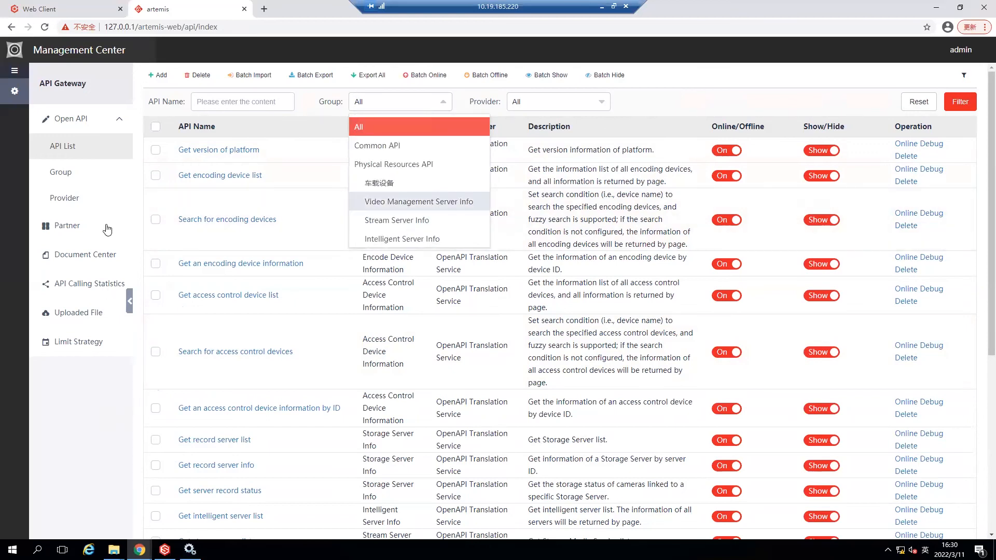
{"action": "left_click", "coordinate": [101, 203]}
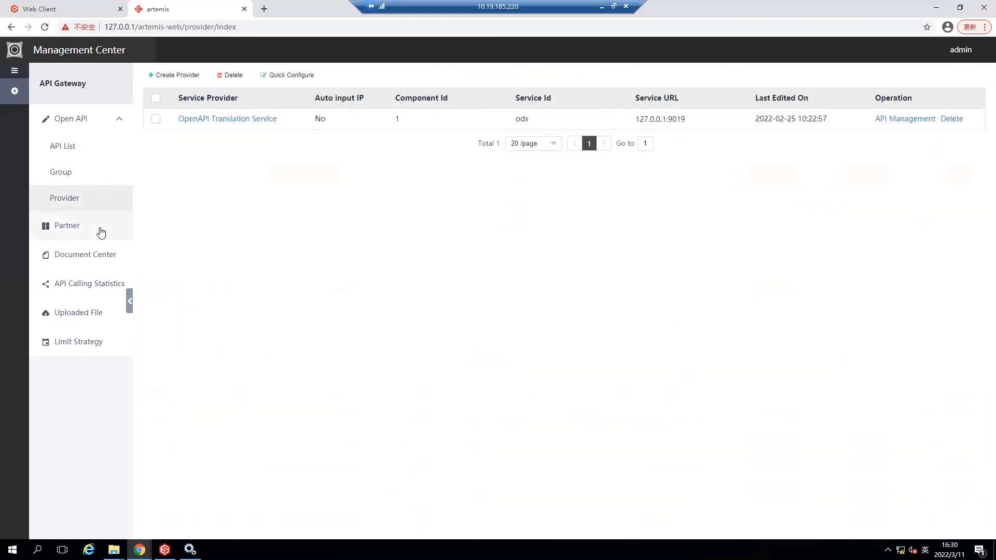
{"action": "left_click", "coordinate": [101, 232]}
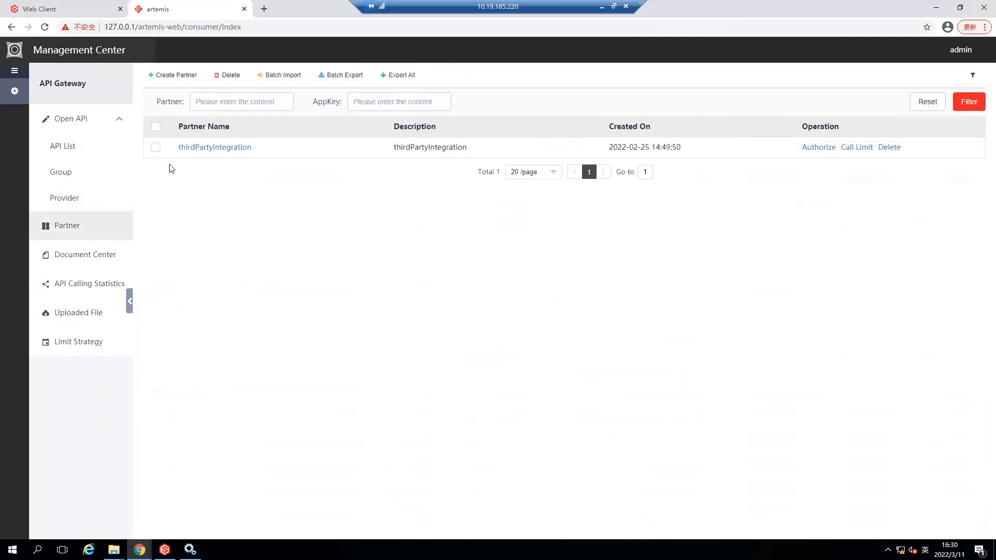
Create a partner named test2222 with description test2222
{"action": "left_click", "coordinate": [172, 76]}
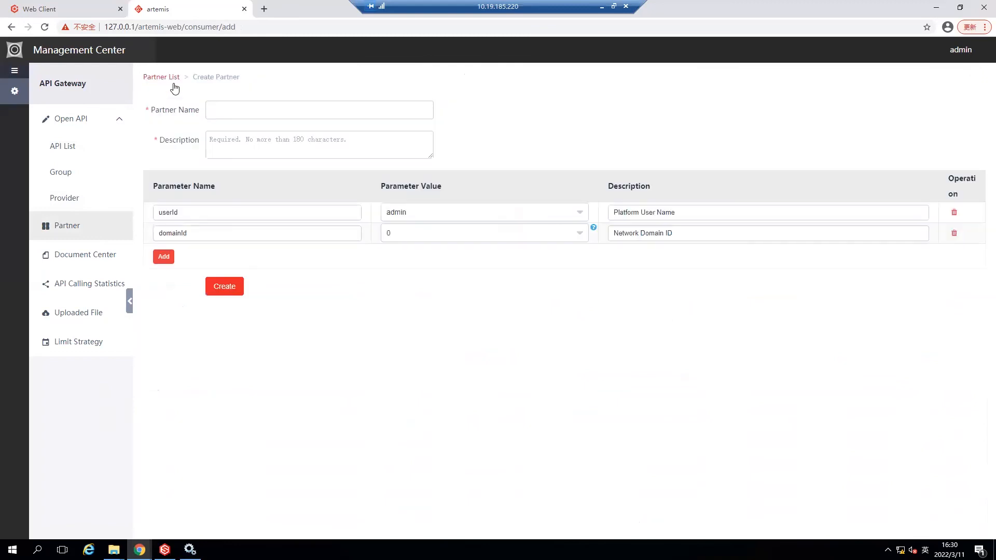
{"action": "left_click", "coordinate": [228, 108]}
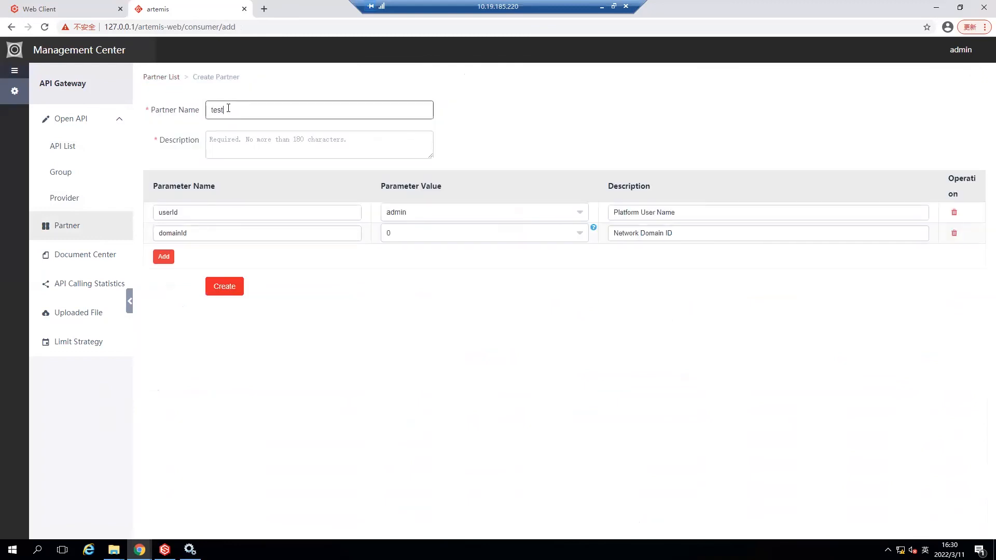
{"action": "type", "text": "test2222"}
{"action": "left_click_drag", "start_coordinate": [253, 110], "coordinate": [211, 113]}
{"action": "key", "text": "ctrl+c"}
{"action": "left_click", "coordinate": [246, 133]}
{"action": "key", "text": "ctrl+v"}
{"action": "left_click", "coordinate": [234, 296]}
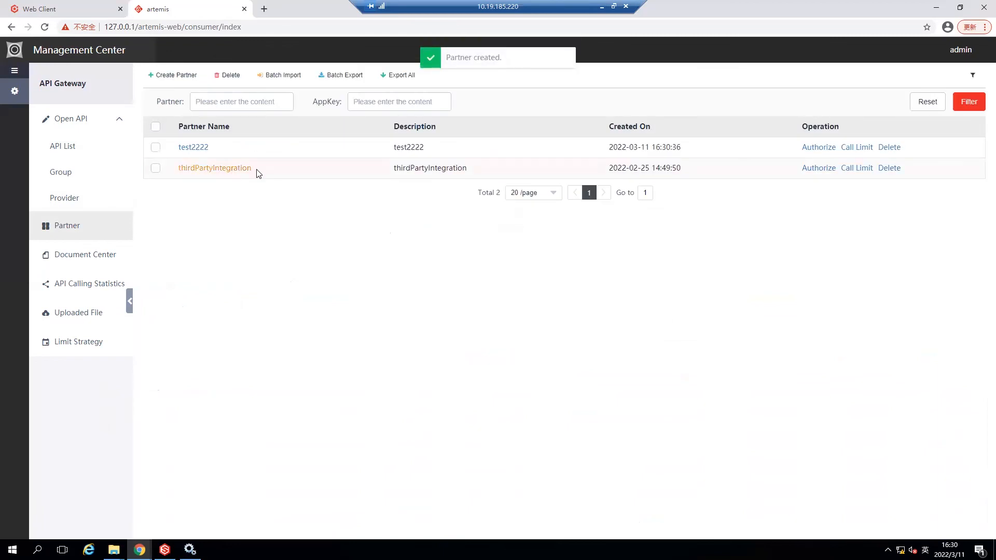
Authorize test2222 for all nine API groups, 144 APIs in total
{"action": "left_click", "coordinate": [806, 154]}
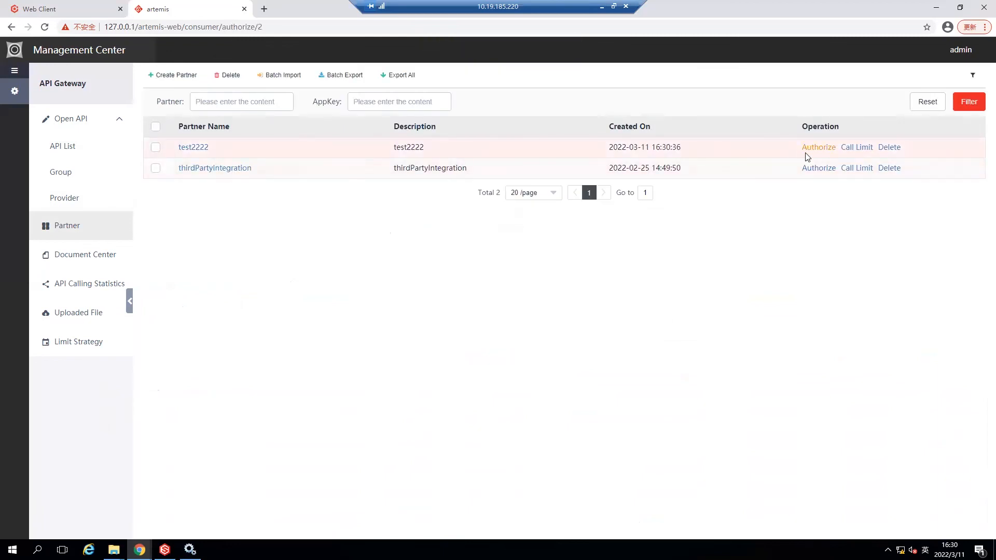
{"action": "left_click", "coordinate": [162, 139]}
{"action": "left_click", "coordinate": [161, 158]}
{"action": "left_click", "coordinate": [161, 178]}
{"action": "left_click", "coordinate": [161, 195]}
{"action": "left_click", "coordinate": [161, 214]}
{"action": "left_click", "coordinate": [161, 233]}
{"action": "left_click", "coordinate": [161, 252]}
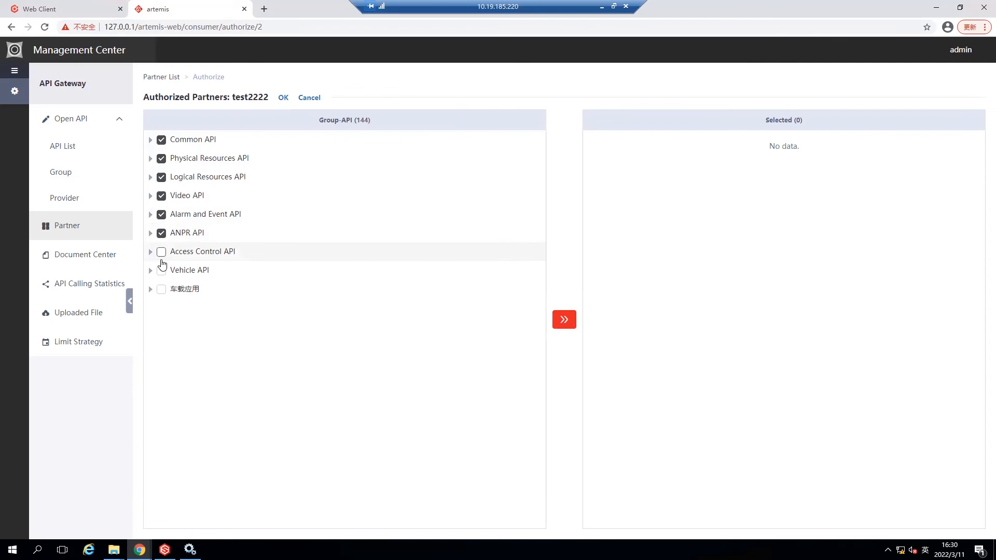
{"action": "left_click", "coordinate": [162, 270]}
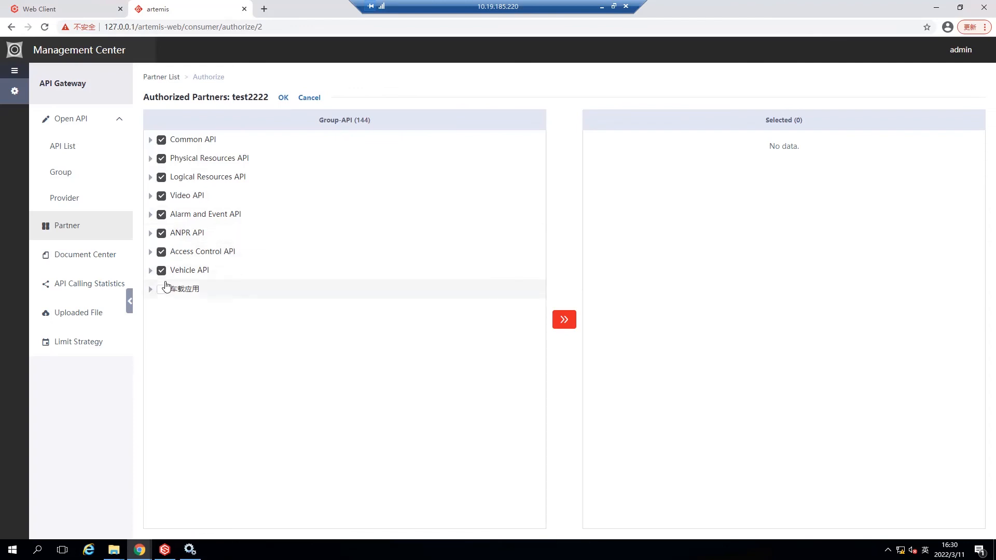
{"action": "left_click", "coordinate": [162, 289]}
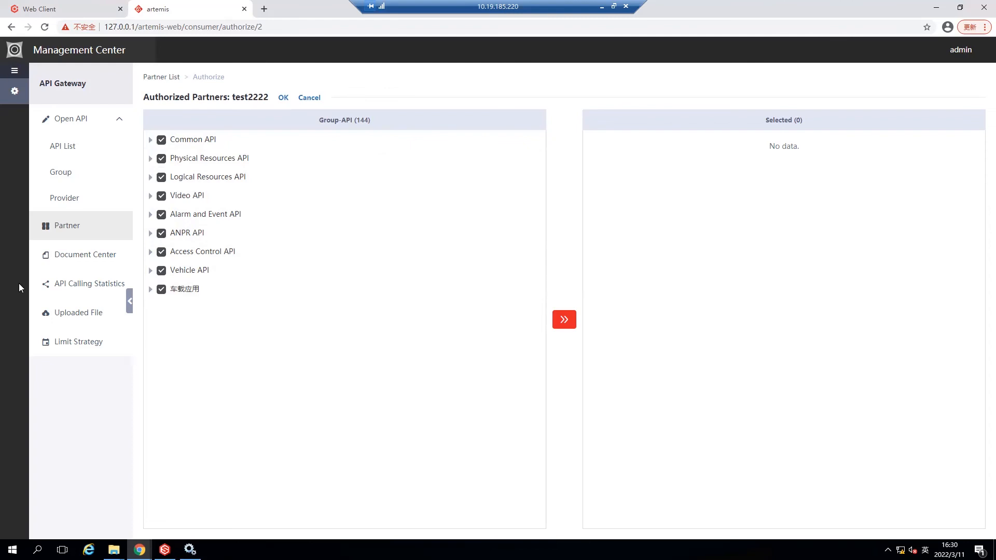
{"action": "left_click", "coordinate": [563, 325]}
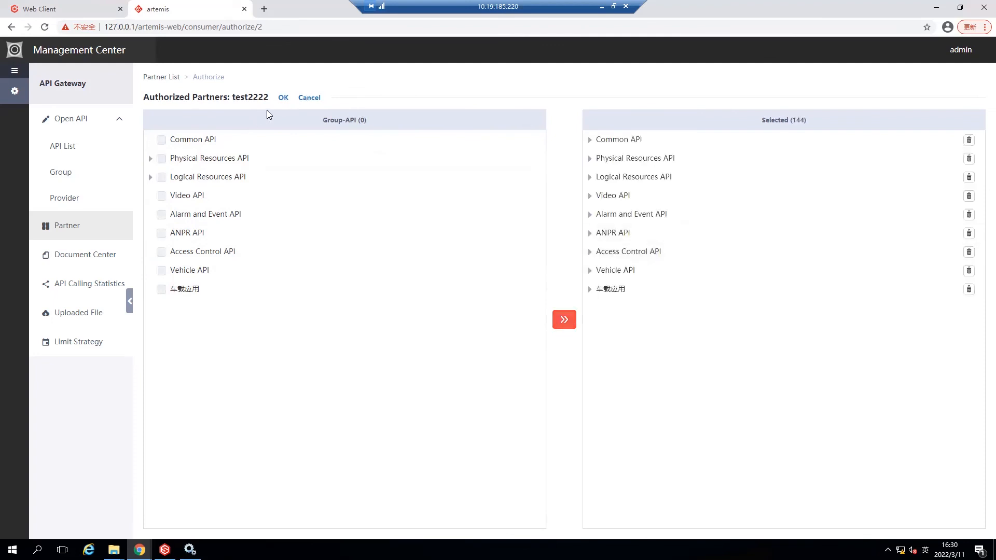
{"action": "left_click", "coordinate": [283, 104]}
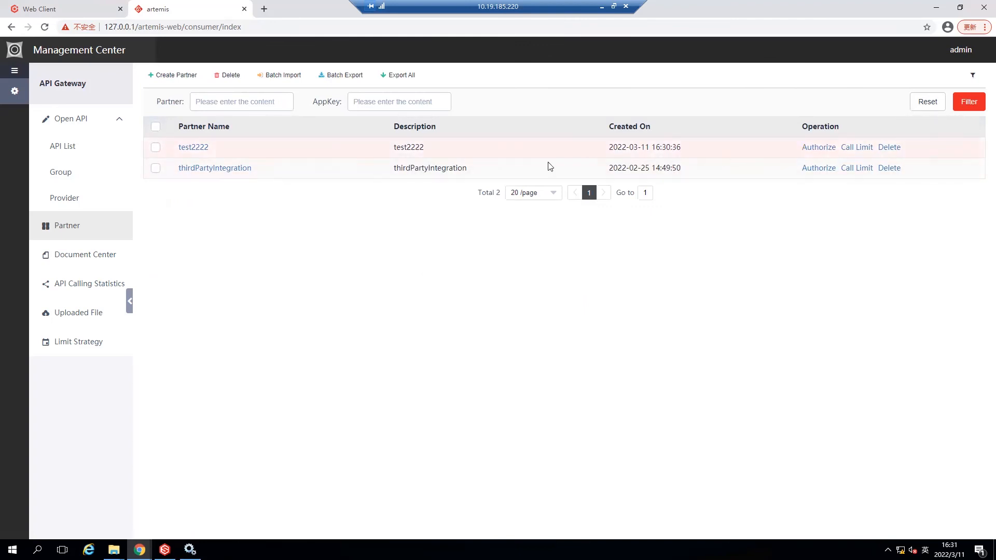
{"action": "left_click", "coordinate": [201, 152]}
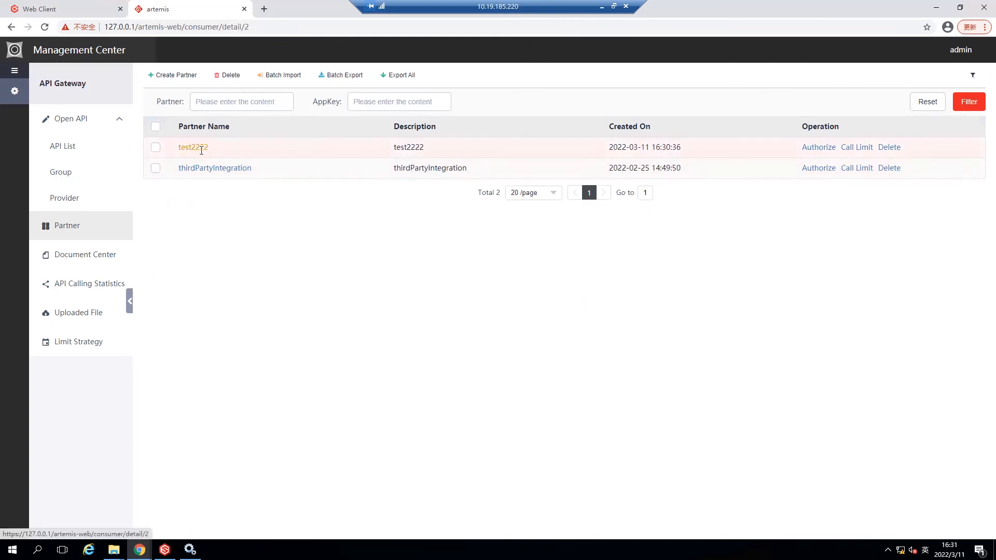
Reveal test2222's partner key and secret, then open Online Debug for Get version of platform
{"action": "scroll", "coordinate": [254, 138], "scroll_direction": "down", "scroll_amount": 2}
{"action": "scroll", "coordinate": [260, 146], "scroll_direction": "up", "scroll_amount": 2}
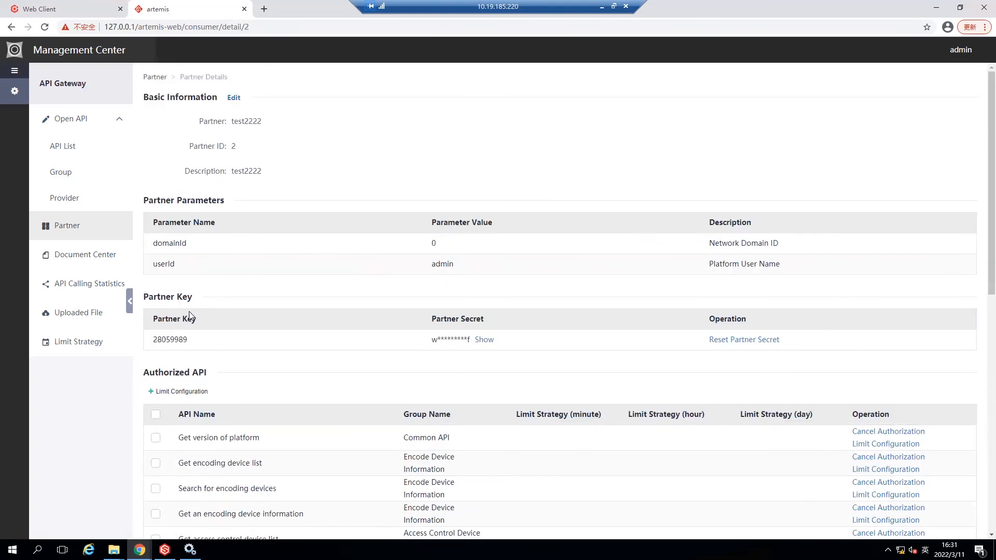
{"action": "left_click", "coordinate": [490, 341]}
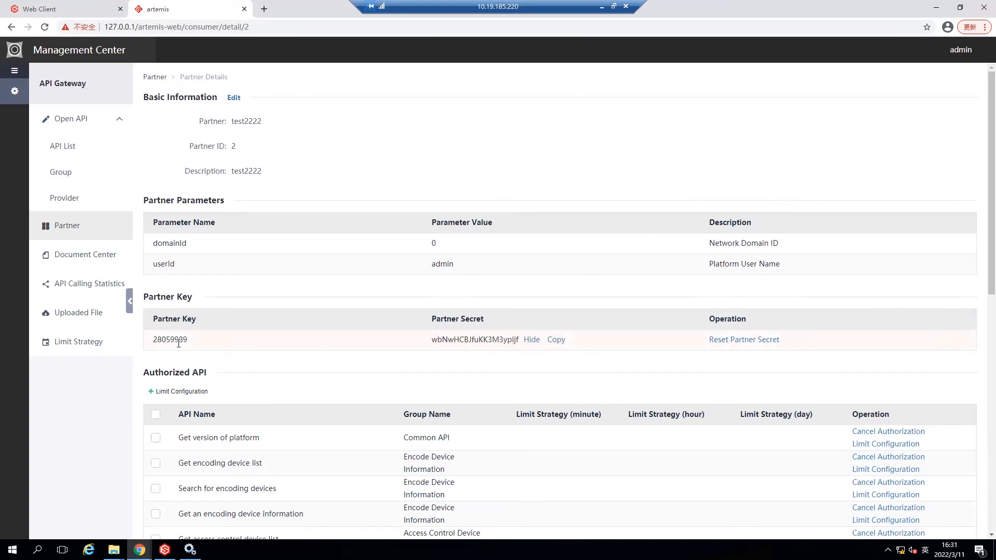
{"action": "double_click", "coordinate": [206, 345]}
{"action": "left_click_drag", "start_coordinate": [546, 343], "coordinate": [192, 350]}
{"action": "double_click", "coordinate": [166, 340]}
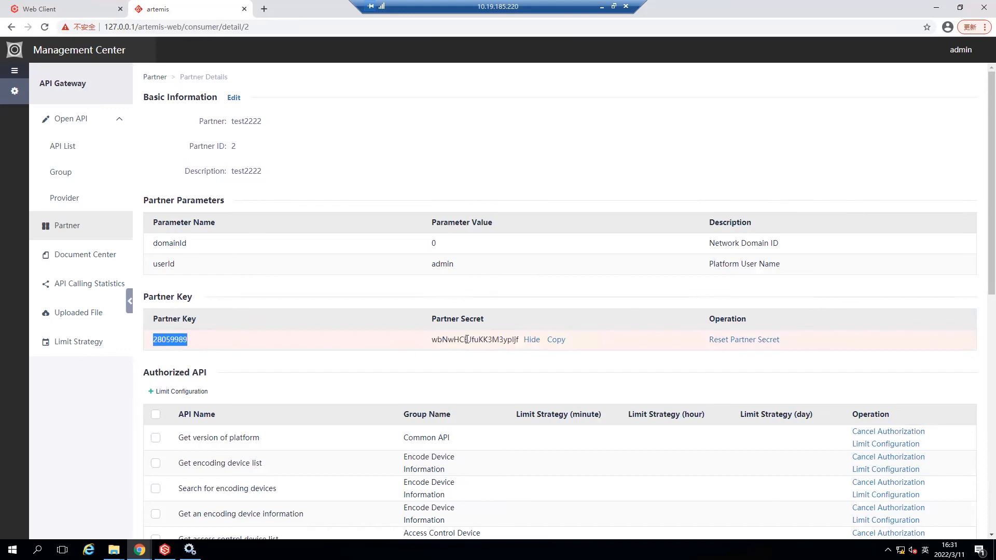
{"action": "left_click", "coordinate": [67, 149]}
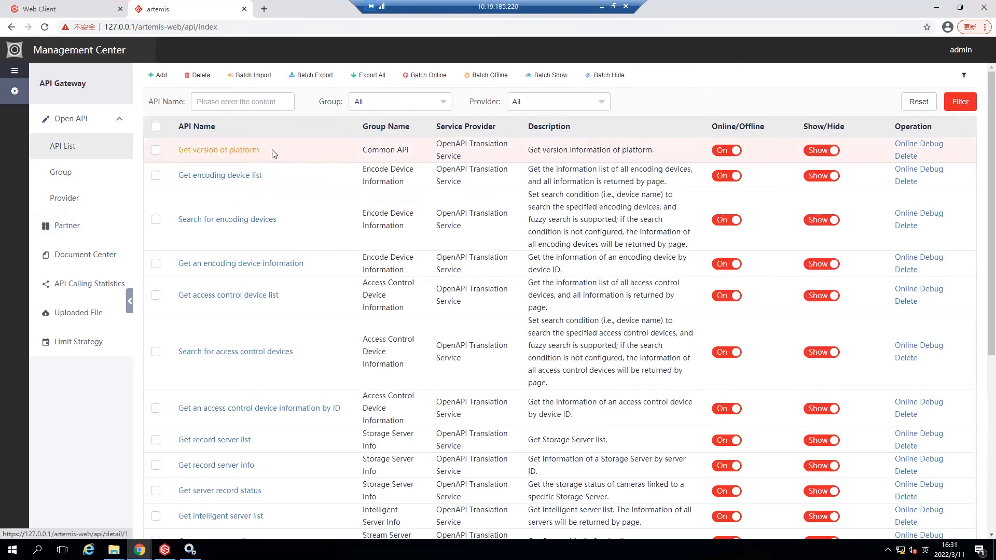
{"action": "left_click", "coordinate": [902, 146]}
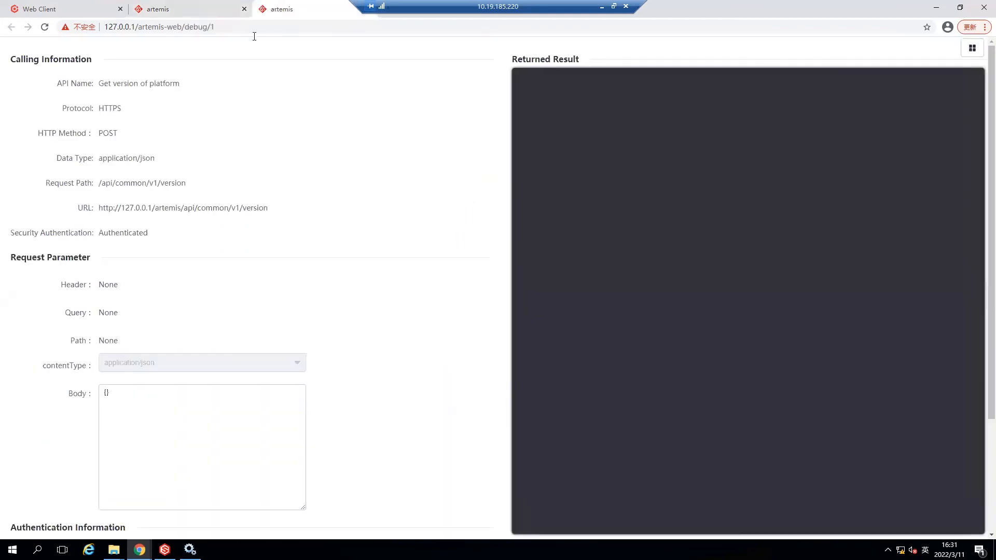
Copy test2222's Partner Key into the debugger's APPkey field
{"action": "left_click", "coordinate": [198, 11]}
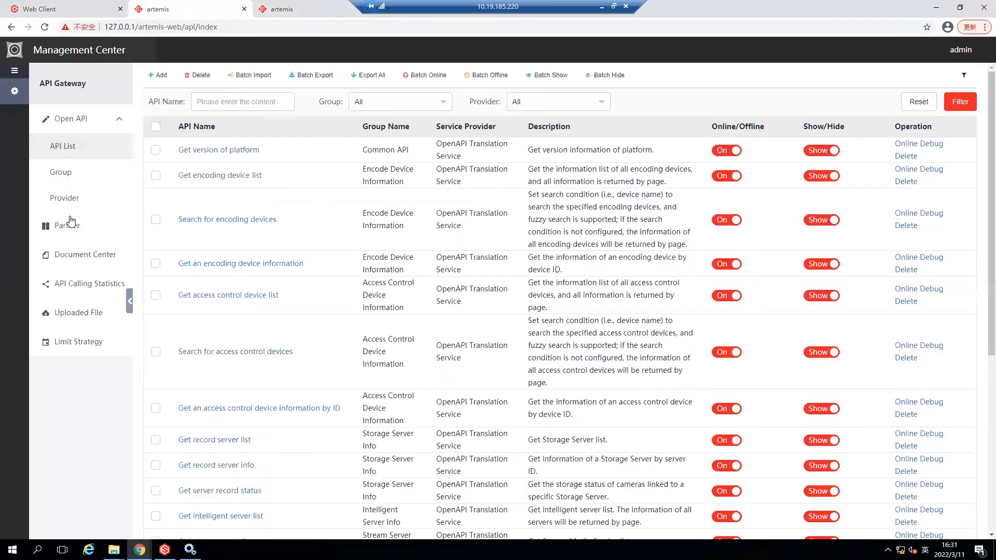
{"action": "left_click", "coordinate": [71, 228]}
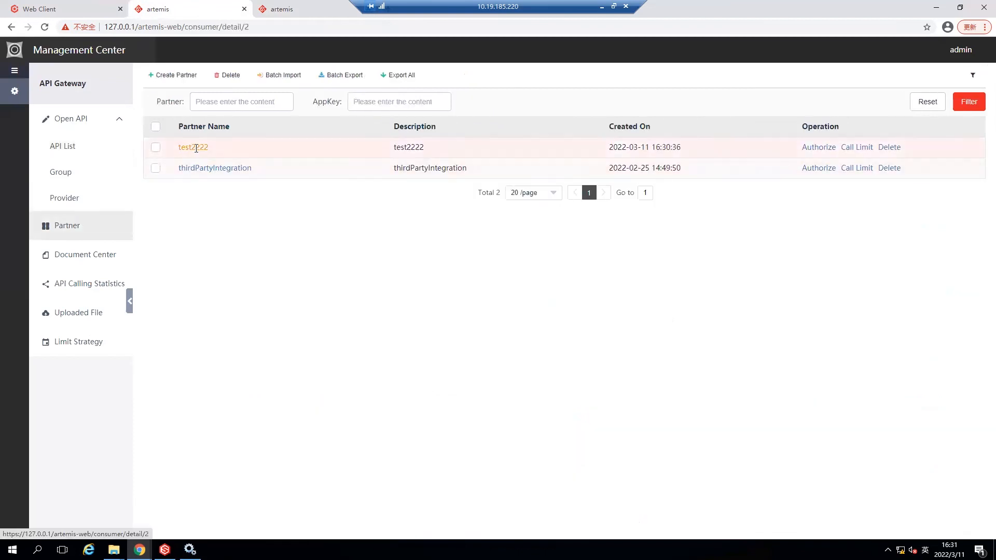
{"action": "left_click", "coordinate": [188, 149]}
{"action": "double_click", "coordinate": [183, 339]}
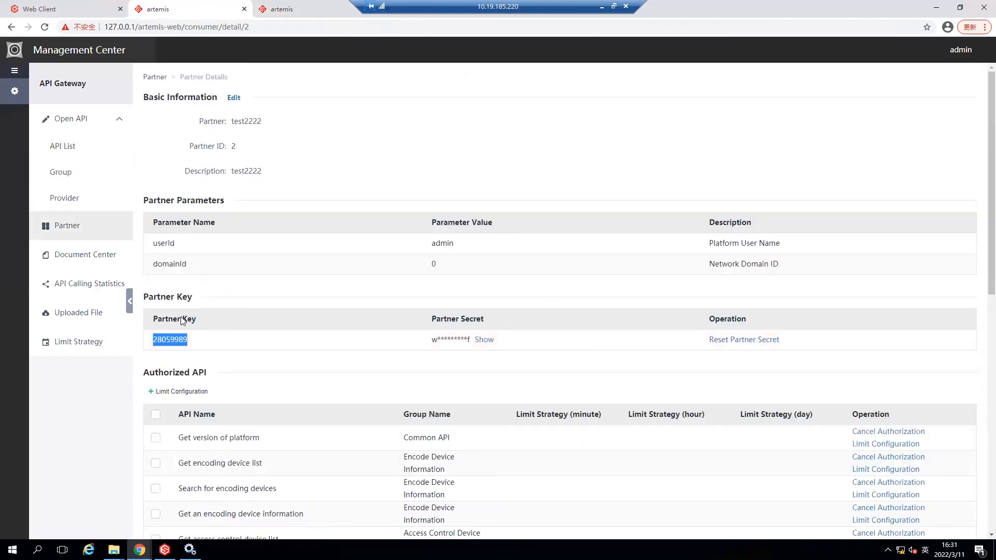
{"action": "left_click", "coordinate": [276, 13]}
{"action": "scroll", "coordinate": [212, 332], "scroll_direction": "down", "scroll_amount": 3}
{"action": "left_click", "coordinate": [145, 427]}
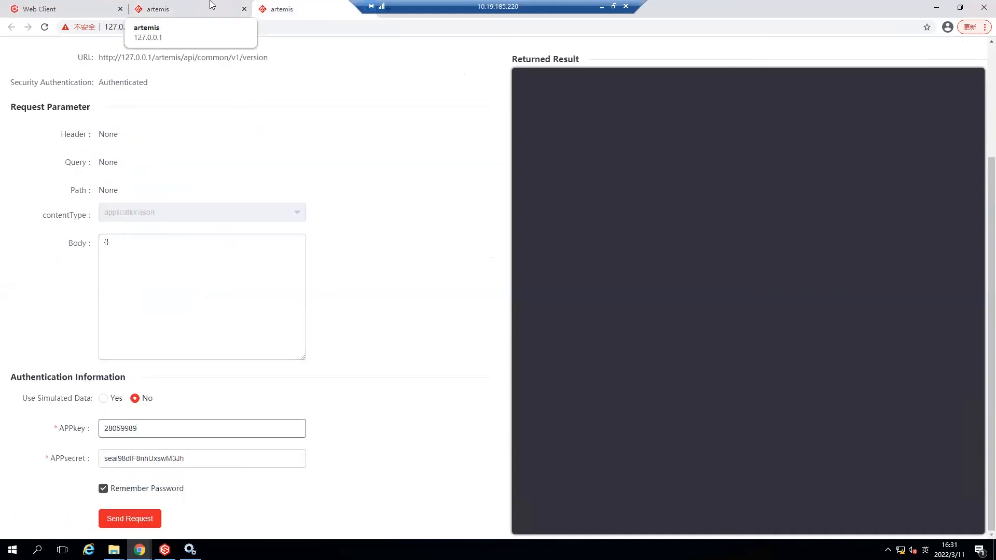
Replace the APPsecret with test2222's copied Partner Secret
{"action": "left_click", "coordinate": [212, 9]}
{"action": "left_click", "coordinate": [484, 339]}
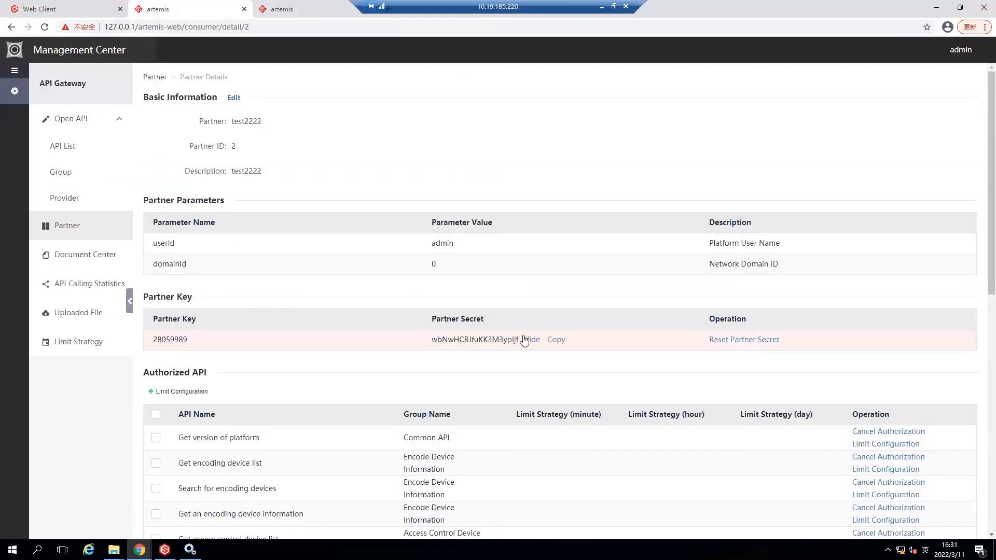
{"action": "left_click", "coordinate": [556, 339]}
{"action": "left_click", "coordinate": [256, 8]}
{"action": "left_click", "coordinate": [174, 455]}
{"action": "key", "text": "ctrl+a"}
{"action": "key", "text": "ctrl+v"}
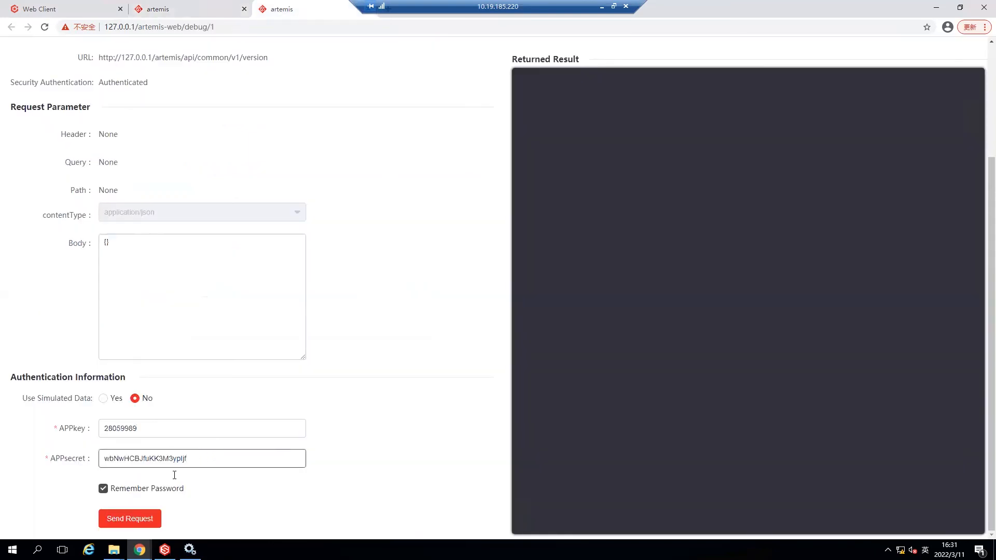
Send the Get version of platform request and get 200 Success
{"action": "left_click", "coordinate": [154, 519]}
{"action": "scroll", "coordinate": [358, 422], "scroll_direction": "up", "scroll_amount": 2}
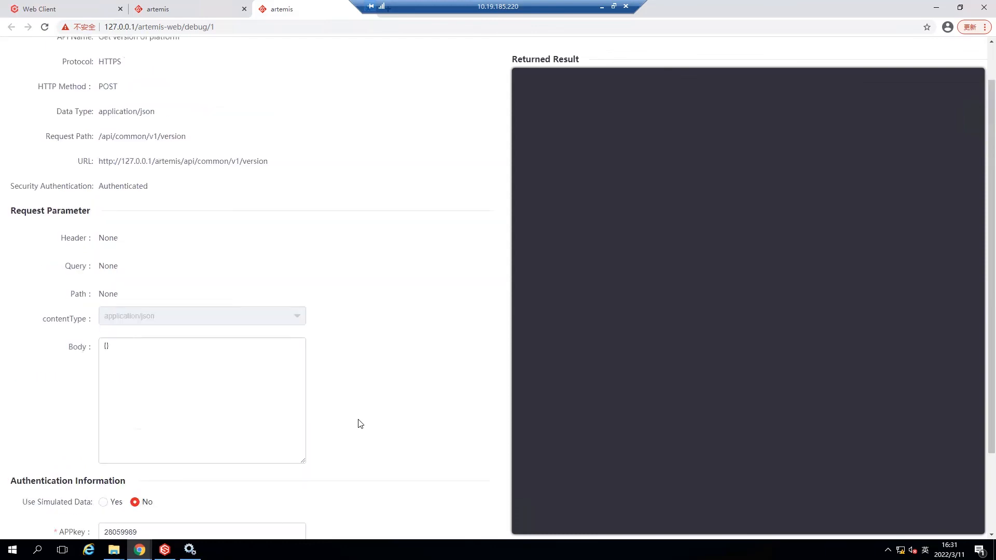
{"action": "scroll", "coordinate": [360, 424], "scroll_direction": "up", "scroll_amount": 1}
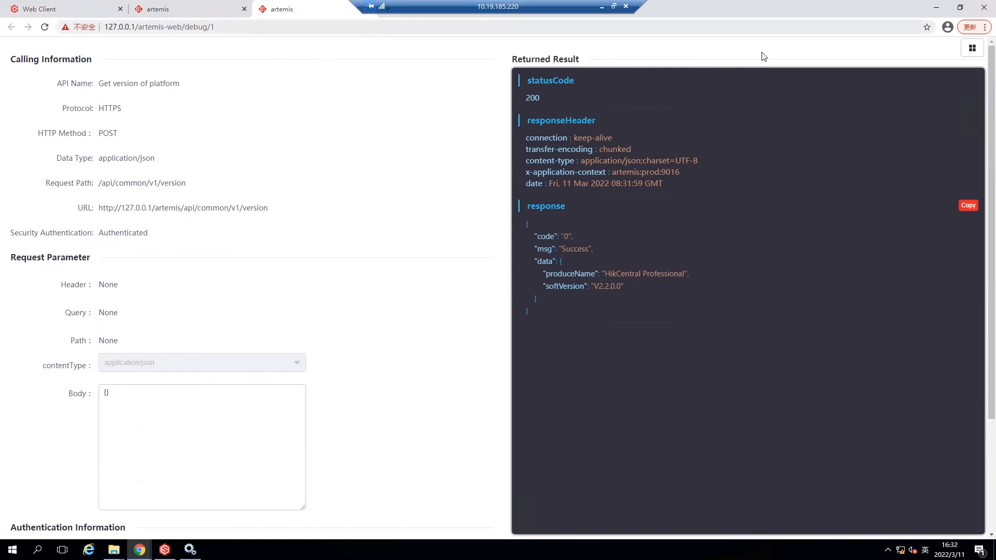
{"action": "left_click", "coordinate": [92, 11]}
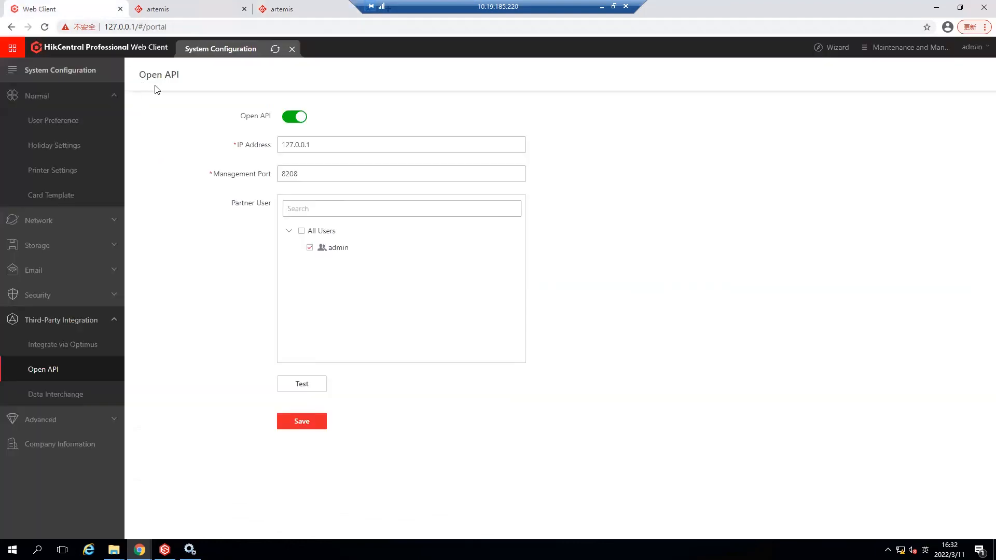
Open the Person module and view the two persons in the 2022Test group
{"action": "left_click", "coordinate": [11, 65]}
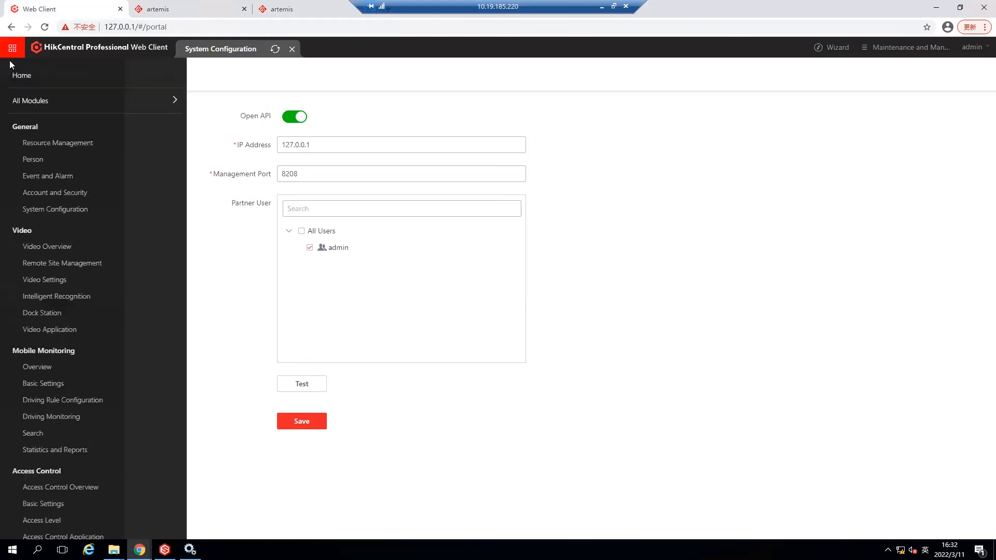
{"action": "left_click", "coordinate": [46, 162]}
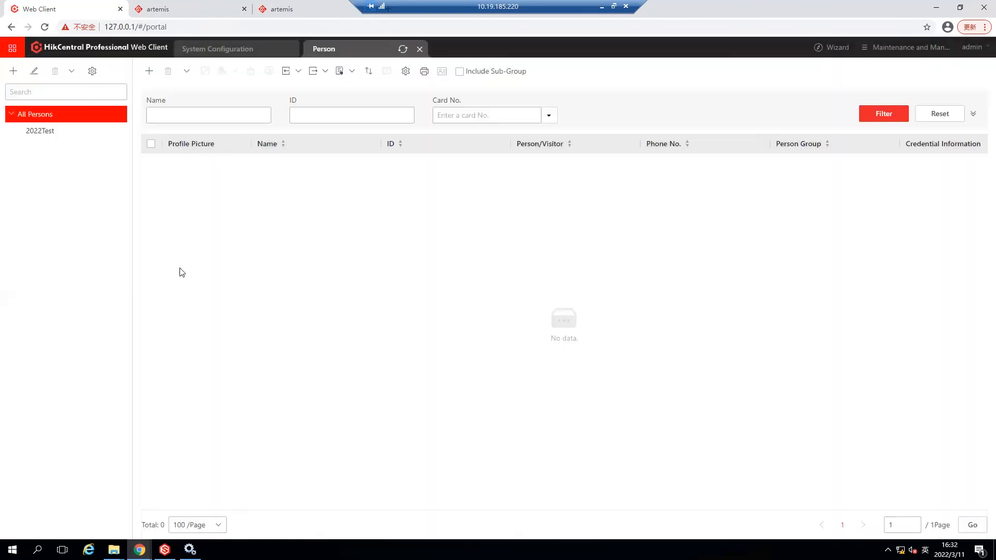
{"action": "left_click", "coordinate": [84, 127]}
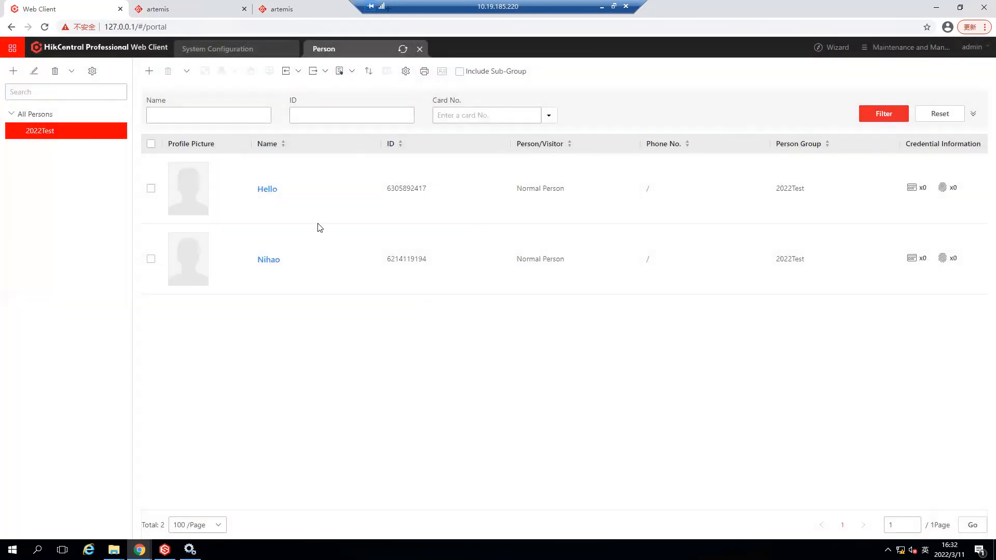
Return to Artemis Management Center's API List page
{"action": "left_click", "coordinate": [226, 10]}
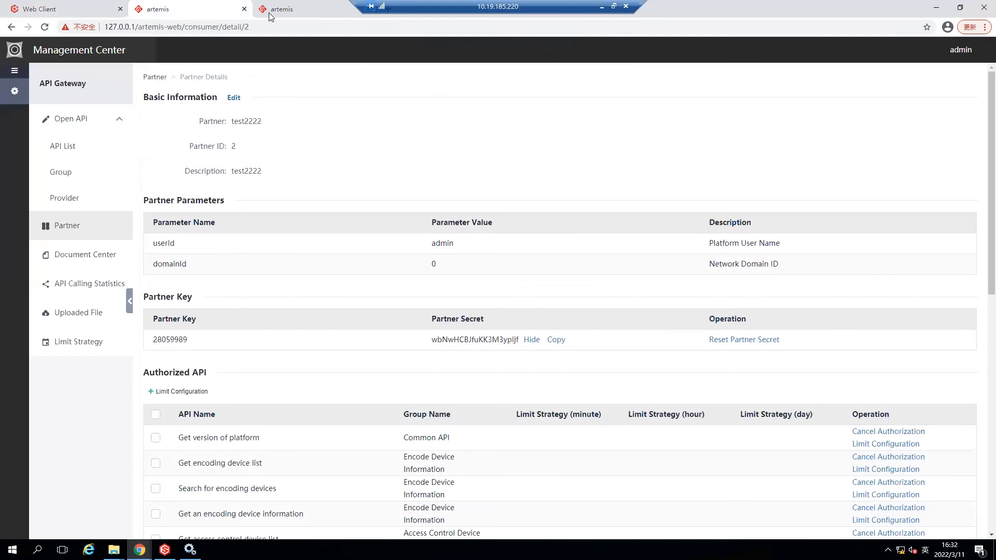
{"action": "left_click", "coordinate": [300, 12]}
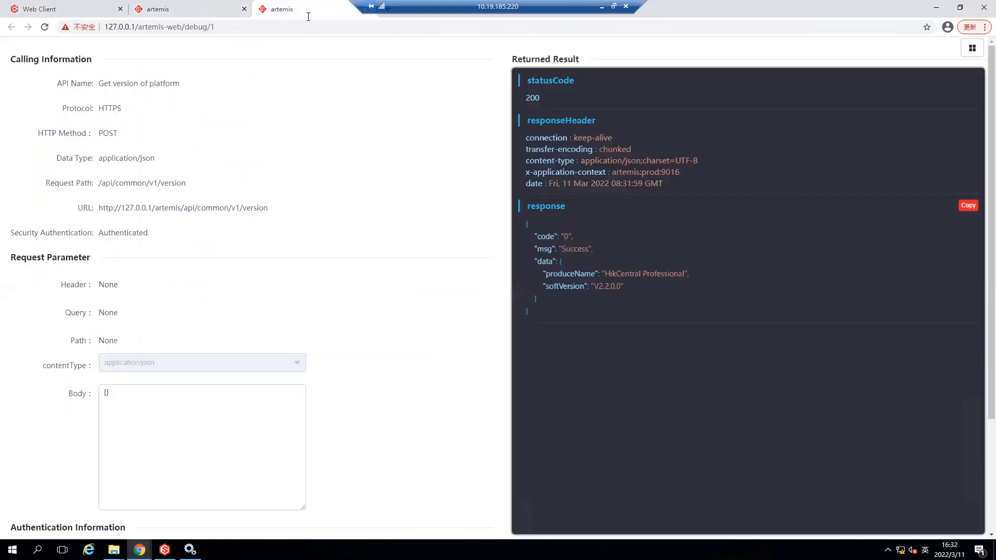
{"action": "left_click", "coordinate": [194, 10]}
{"action": "left_click", "coordinate": [100, 149]}
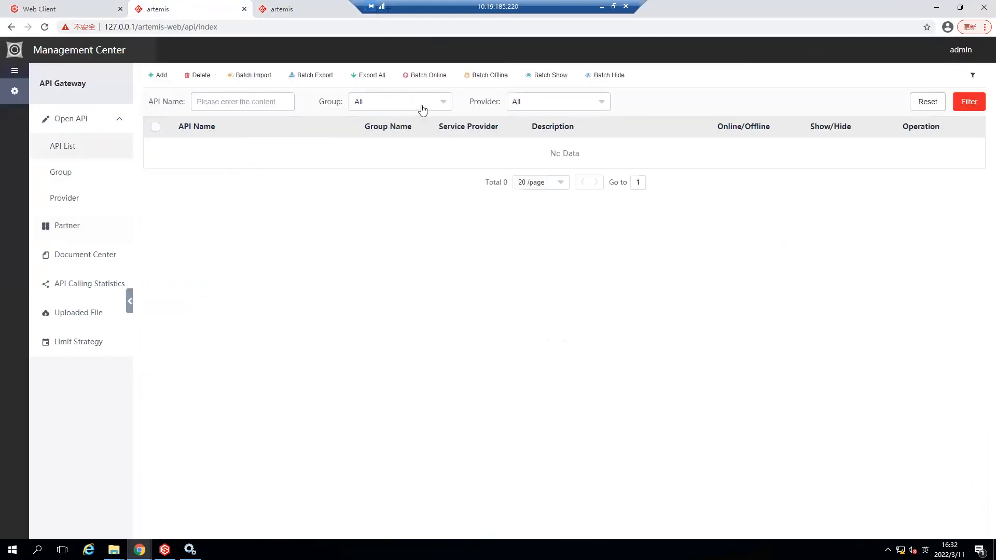
Filter APIs to Person Information and open Online Debug for Add a person
{"action": "left_click", "coordinate": [440, 102]}
{"action": "scroll", "coordinate": [422, 166], "scroll_direction": "down", "scroll_amount": 6}
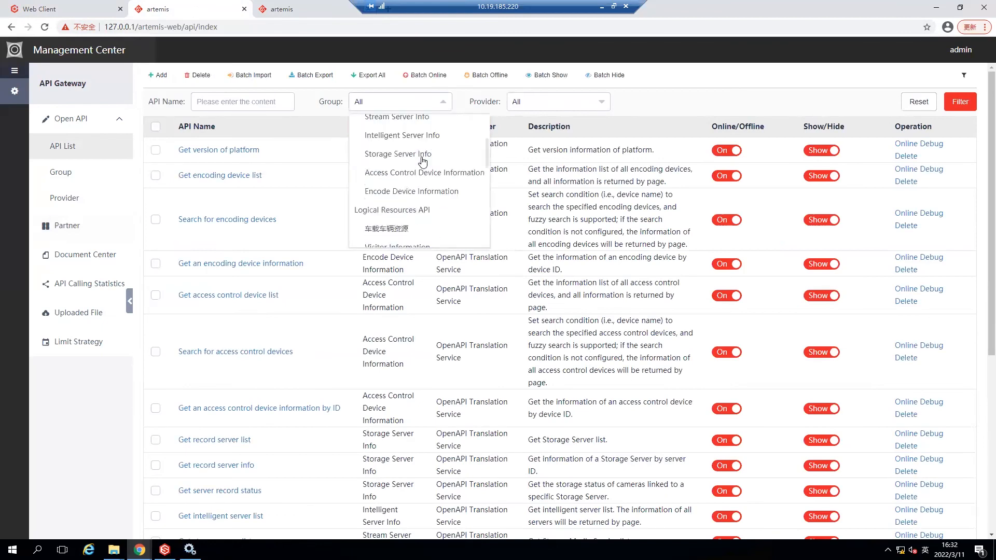
{"action": "scroll", "coordinate": [423, 191], "scroll_direction": "down", "scroll_amount": 8}
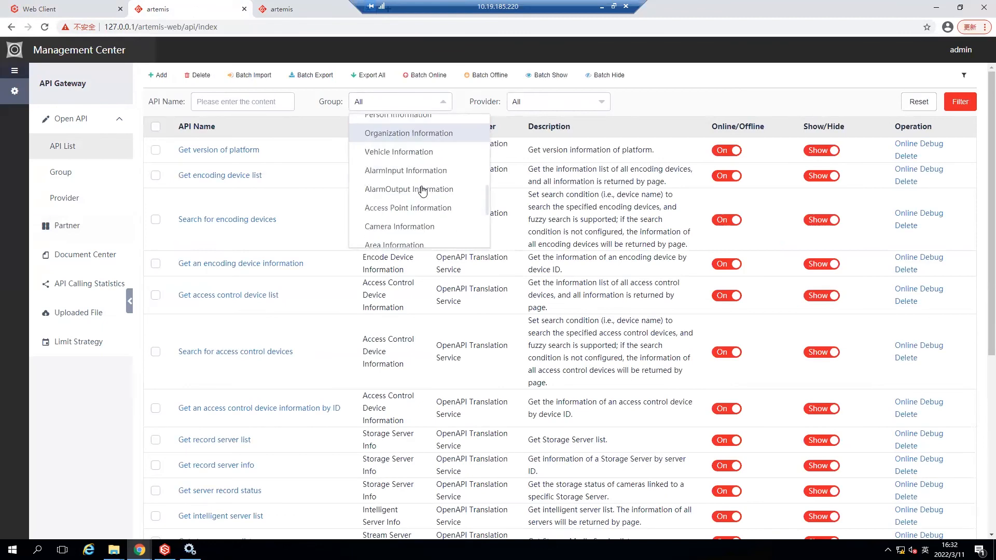
{"action": "scroll", "coordinate": [423, 192], "scroll_direction": "up", "scroll_amount": 7}
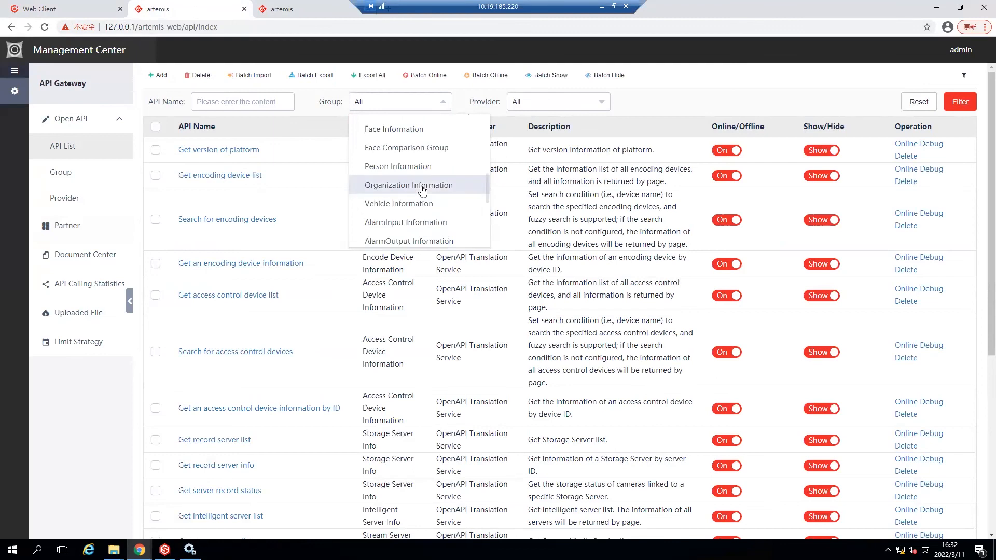
{"action": "scroll", "coordinate": [422, 191], "scroll_direction": "down", "scroll_amount": 1}
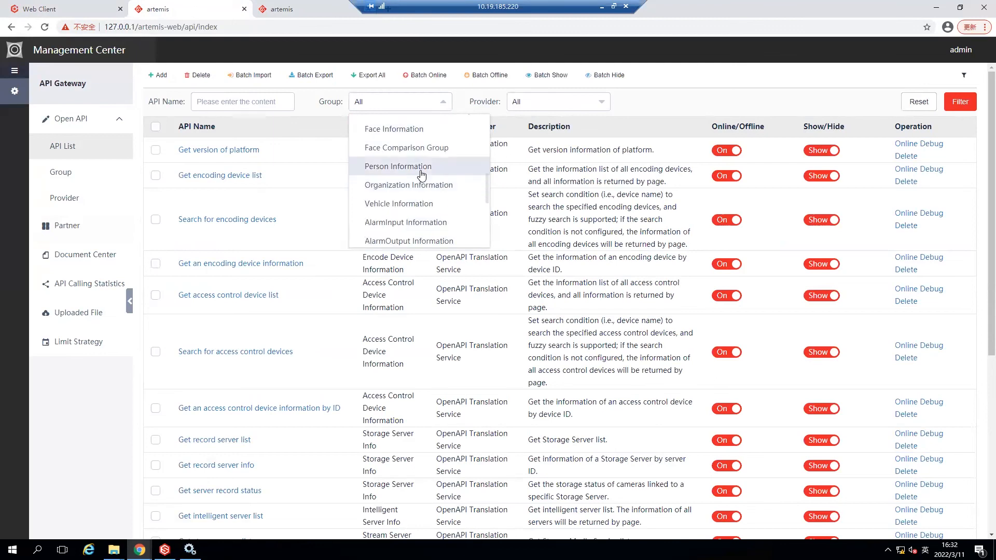
{"action": "left_click", "coordinate": [419, 167]}
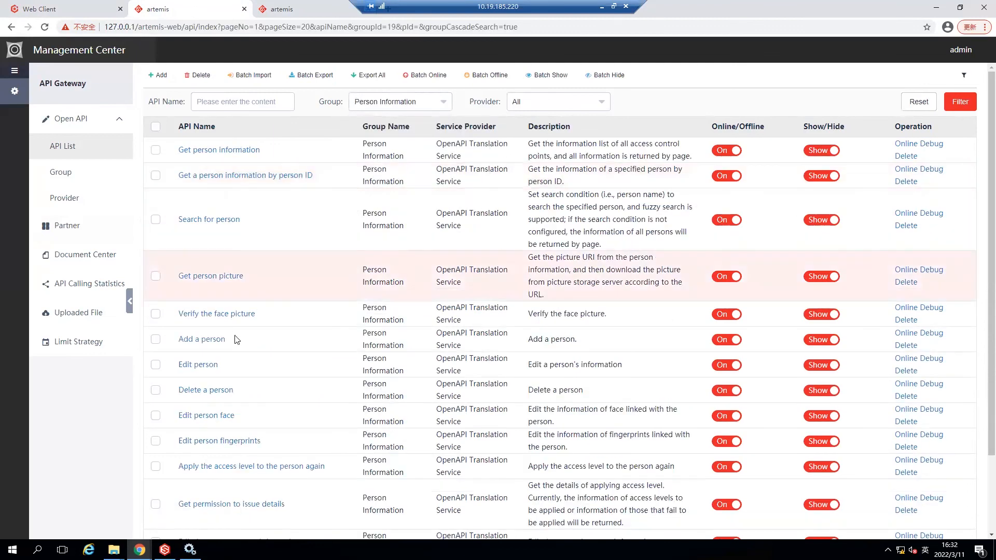
{"action": "left_click", "coordinate": [935, 333]}
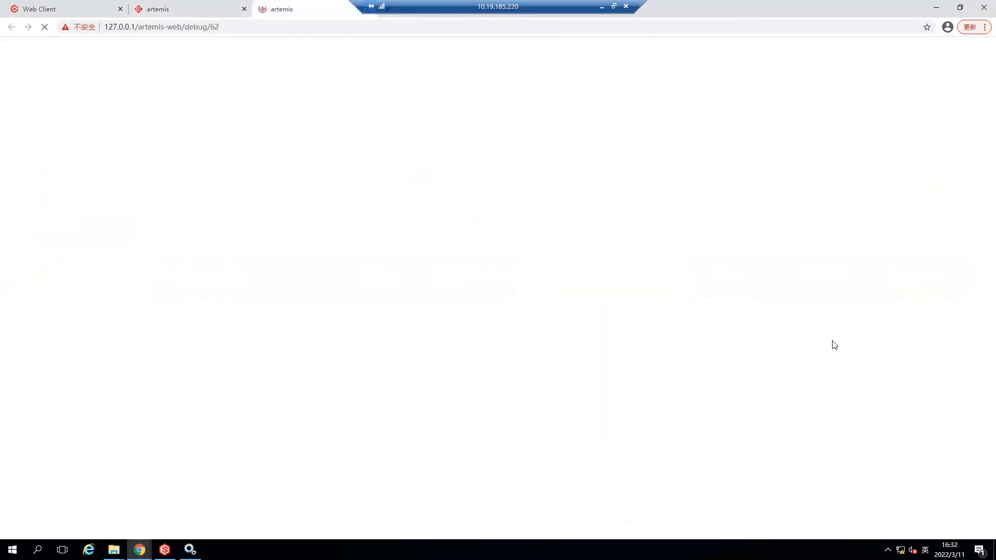
Edit the body: personCode 8272, a new given name, orgIndexCode 1
{"action": "scroll", "coordinate": [264, 244], "scroll_direction": "down", "scroll_amount": 2}
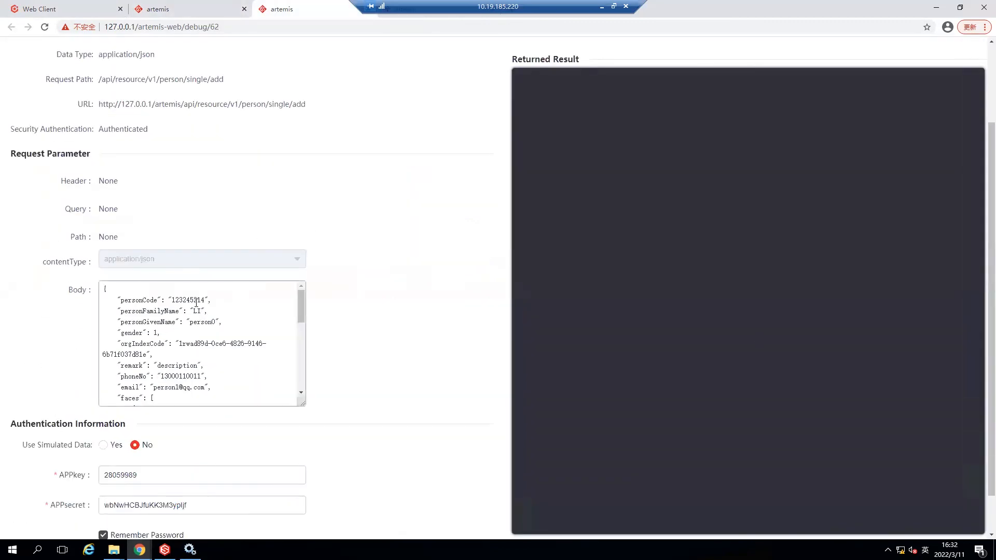
{"action": "left_click_drag", "start_coordinate": [172, 299], "coordinate": [205, 303]}
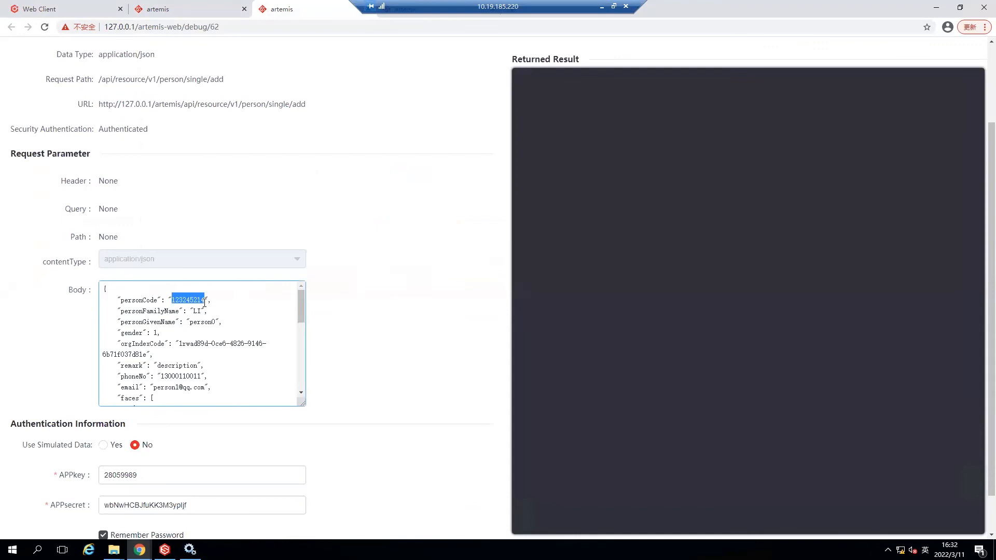
{"action": "type", "text": "8272"}
{"action": "double_click", "coordinate": [194, 323]}
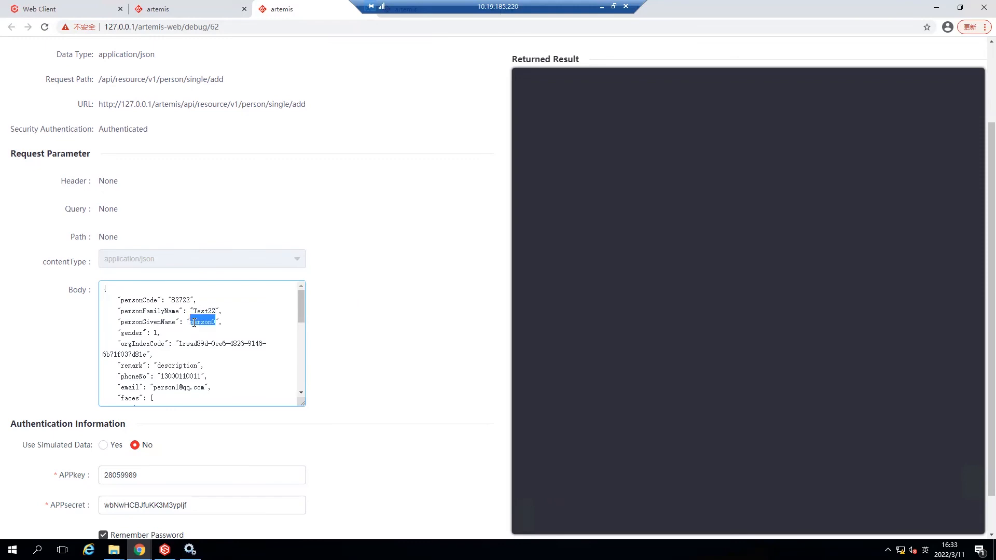
{"action": "type", "text": "Test"}
{"action": "left_click_drag", "start_coordinate": [179, 344], "coordinate": [152, 354]}
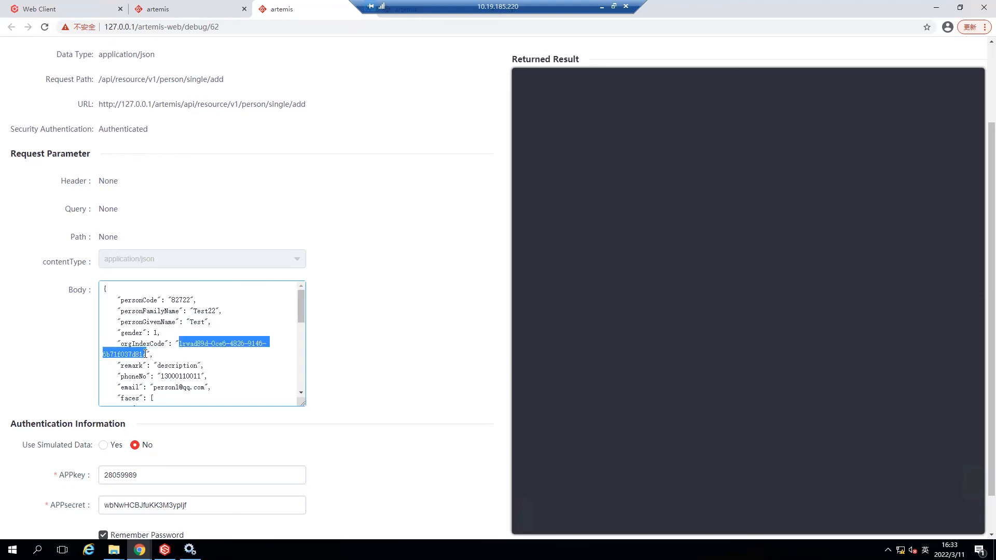
{"action": "type", "text": "1"}
Delete the faces and fingerPrint blocks from the request body
{"action": "scroll", "coordinate": [173, 358], "scroll_direction": "down", "scroll_amount": 1}
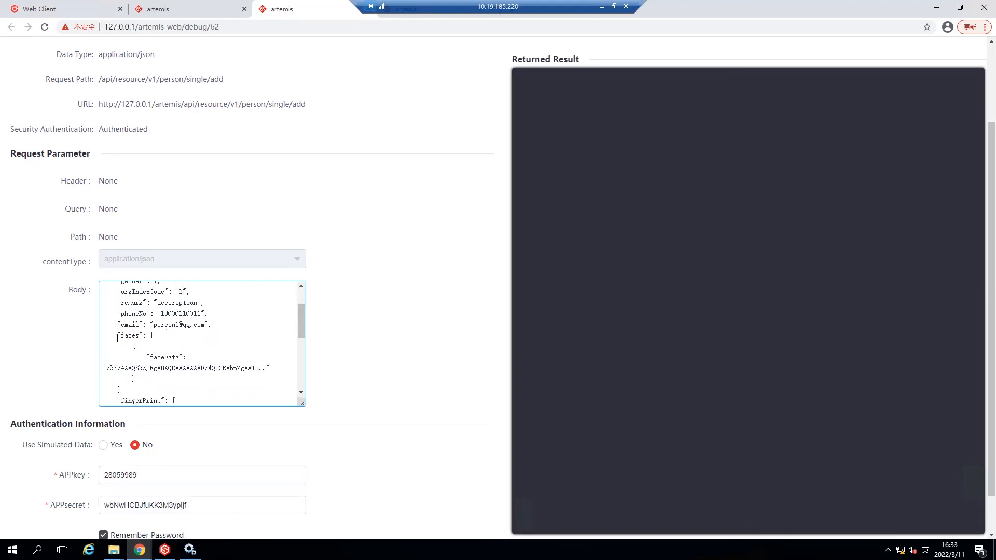
{"action": "left_click_drag", "start_coordinate": [152, 342], "coordinate": [175, 375]}
{"action": "left_click", "coordinate": [175, 369]}
{"action": "scroll", "coordinate": [142, 354], "scroll_direction": "down", "scroll_amount": 1}
{"action": "scroll", "coordinate": [129, 326], "scroll_direction": "up", "scroll_amount": 1}
{"action": "left_click_drag", "start_coordinate": [120, 335], "coordinate": [177, 327]}
{"action": "key", "text": "BackSpace"}
{"action": "scroll", "coordinate": [159, 377], "scroll_direction": "up", "scroll_amount": 2}
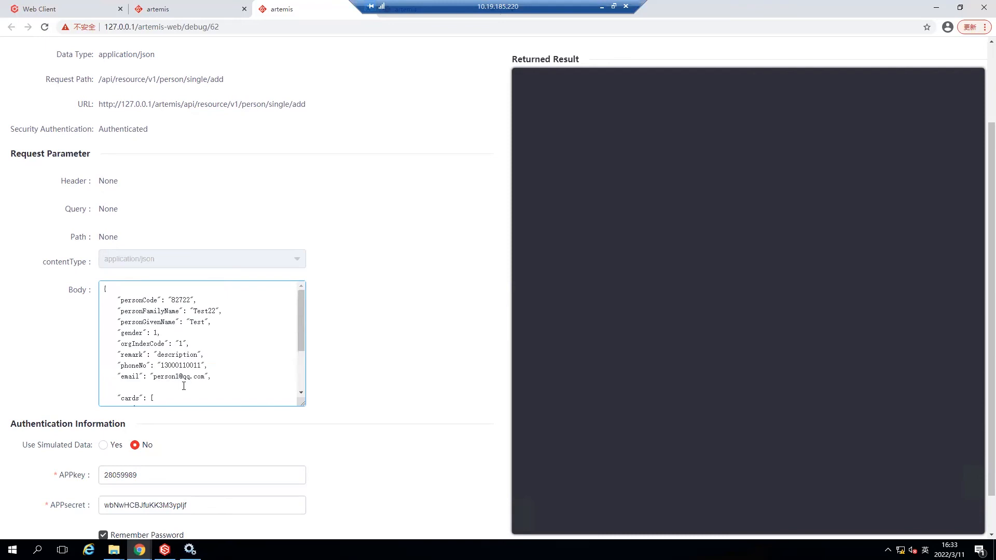
{"action": "key", "text": "BackSpace"}
Update cardNo, set beginTime to 2021-03-11T10:00:00+08:00, and send, getting Success data 6
{"action": "scroll", "coordinate": [184, 337], "scroll_direction": "down", "scroll_amount": 2}
{"action": "double_click", "coordinate": [197, 344]}
{"action": "type", "text": "8"}
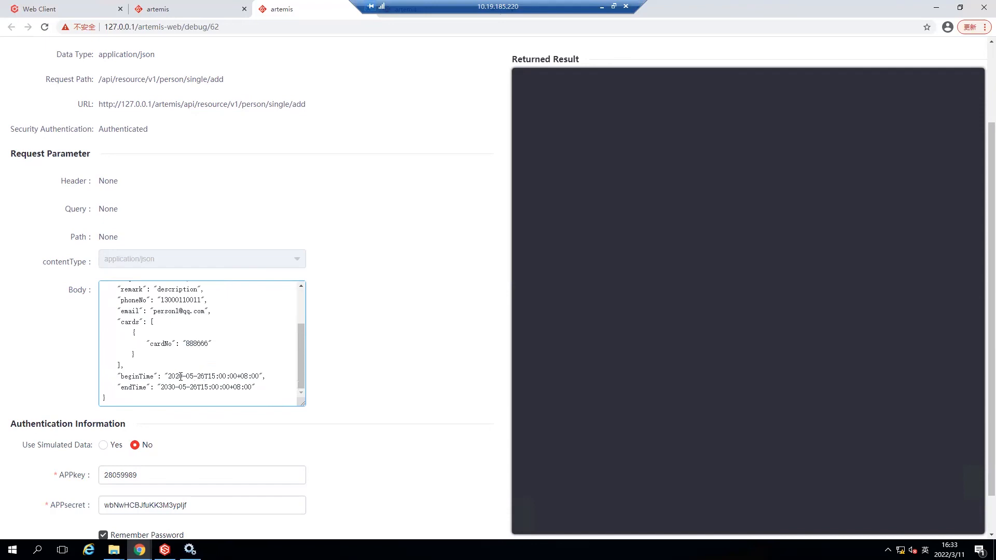
{"action": "left_click_drag", "start_coordinate": [190, 377], "coordinate": [205, 379]}
{"action": "type", "text": "11T10"}
{"action": "scroll", "coordinate": [254, 428], "scroll_direction": "down", "scroll_amount": 1}
{"action": "left_click", "coordinate": [130, 520]}
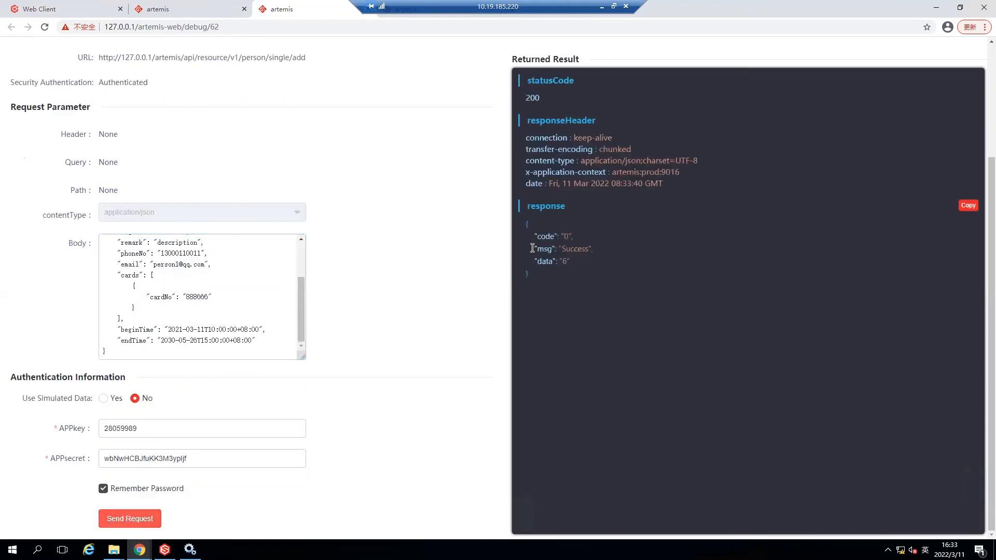
{"action": "scroll", "coordinate": [386, 310], "scroll_direction": "up", "scroll_amount": 3}
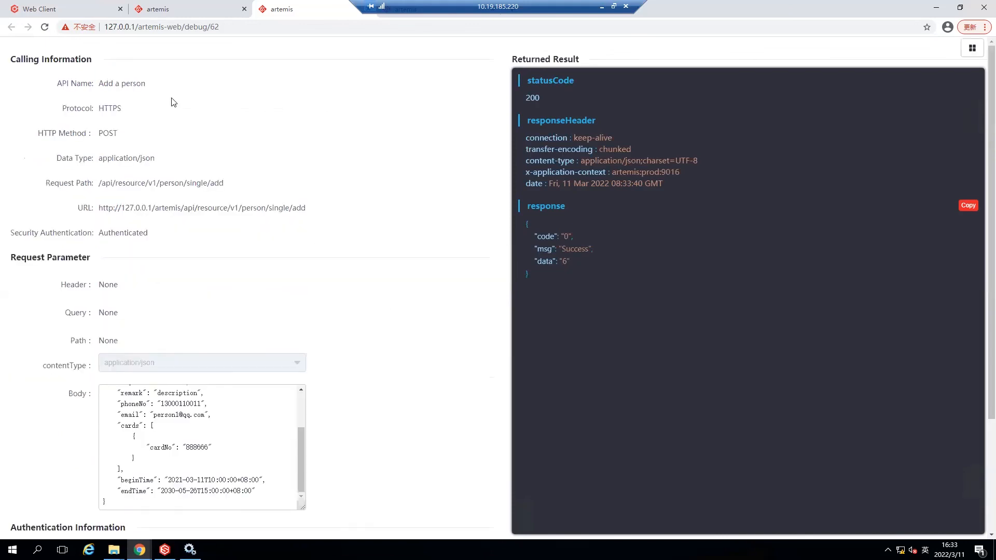
Refresh All Persons to see the API-added person with one card, then return to Artemis
{"action": "left_click", "coordinate": [66, 8]}
{"action": "left_click", "coordinate": [64, 114]}
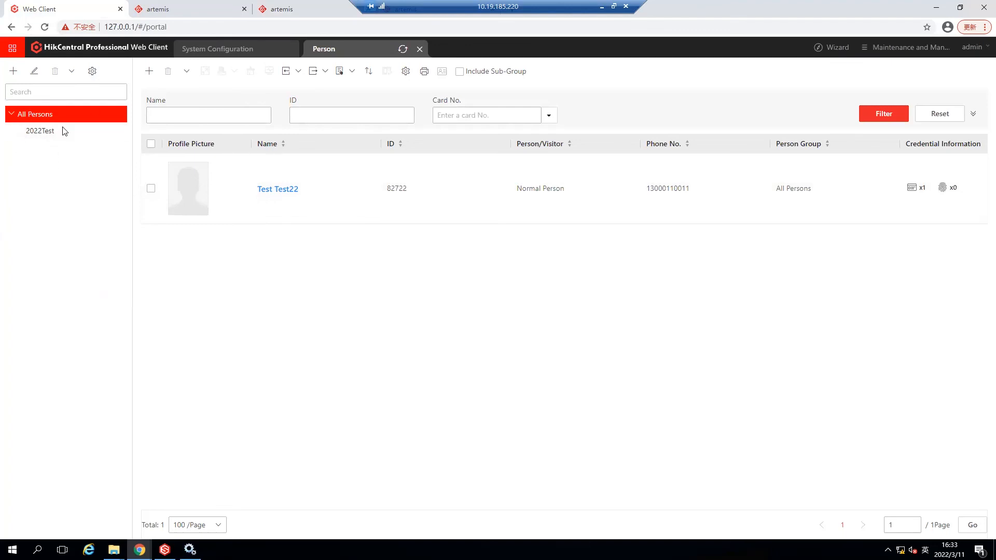
{"action": "left_click", "coordinate": [273, 9]}
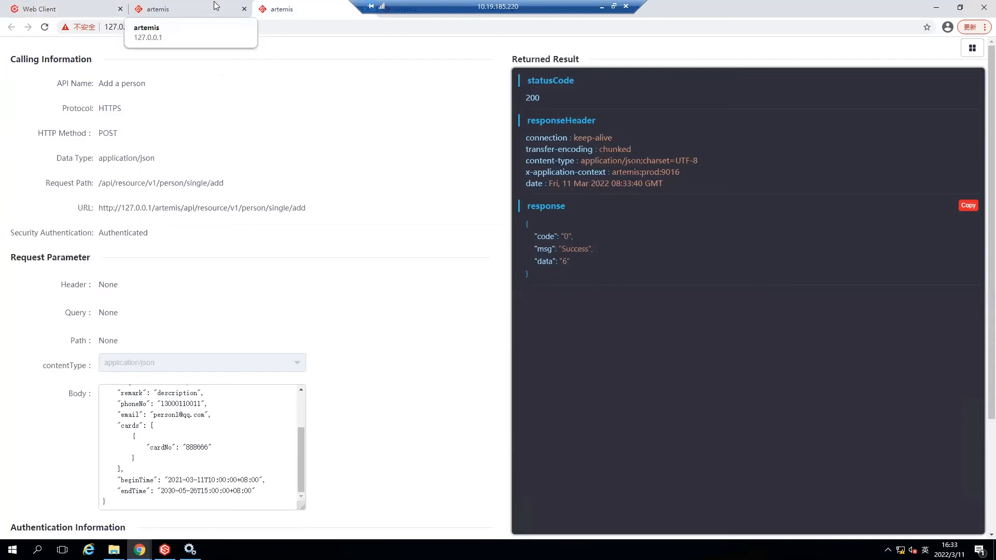
{"action": "key", "text": "ctrl+shift+Tab"}
Filter the API list to Organization Information and open the Add an organization test page
{"action": "left_click", "coordinate": [427, 103]}
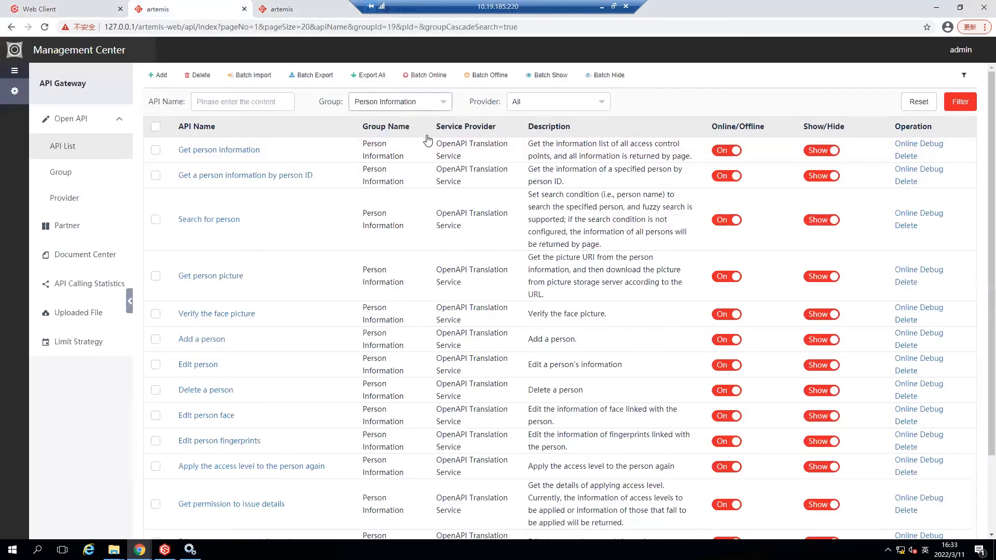
{"action": "scroll", "coordinate": [424, 198], "scroll_direction": "down", "scroll_amount": 5}
{"action": "scroll", "coordinate": [421, 210], "scroll_direction": "up", "scroll_amount": 2}
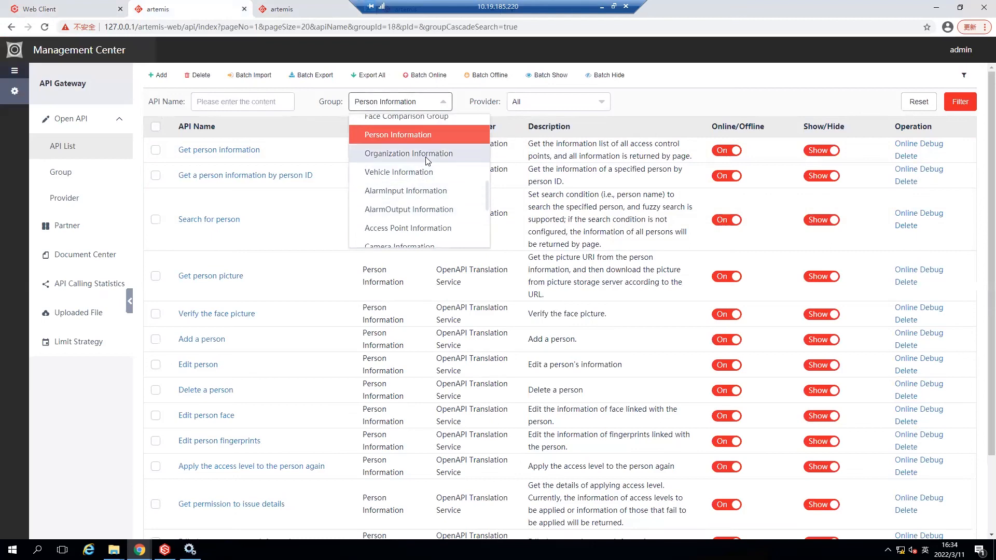
{"action": "left_click", "coordinate": [426, 155]}
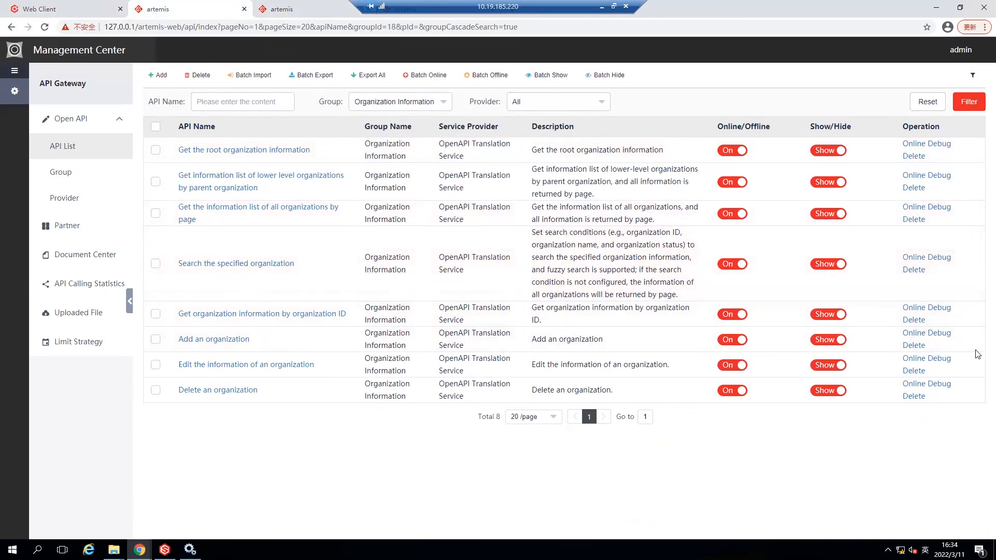
{"action": "left_click", "coordinate": [916, 335]}
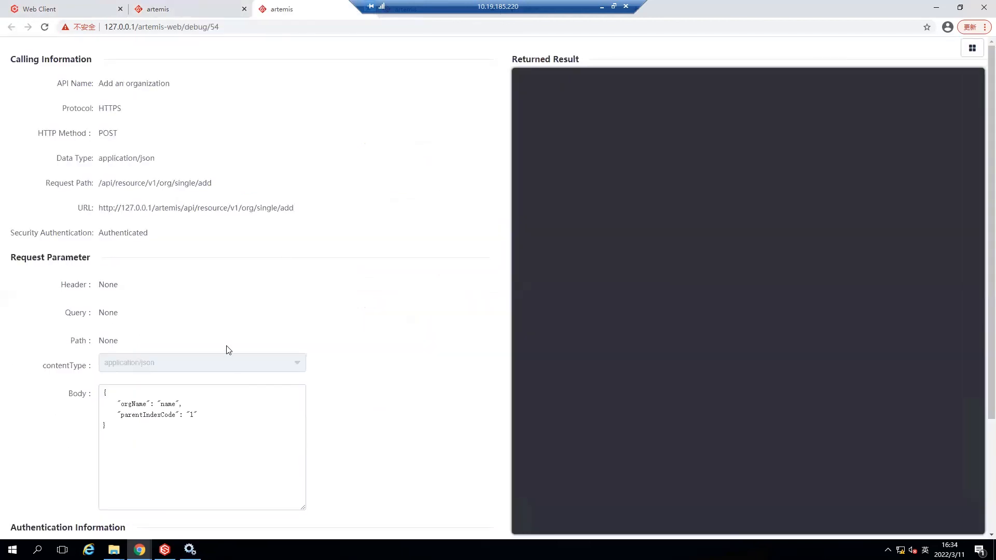
Change the body's orgName to Test222 and send the request
{"action": "scroll", "coordinate": [218, 358], "scroll_direction": "down", "scroll_amount": 1}
{"action": "double_click", "coordinate": [168, 350]}
{"action": "type", "text": "Test"}
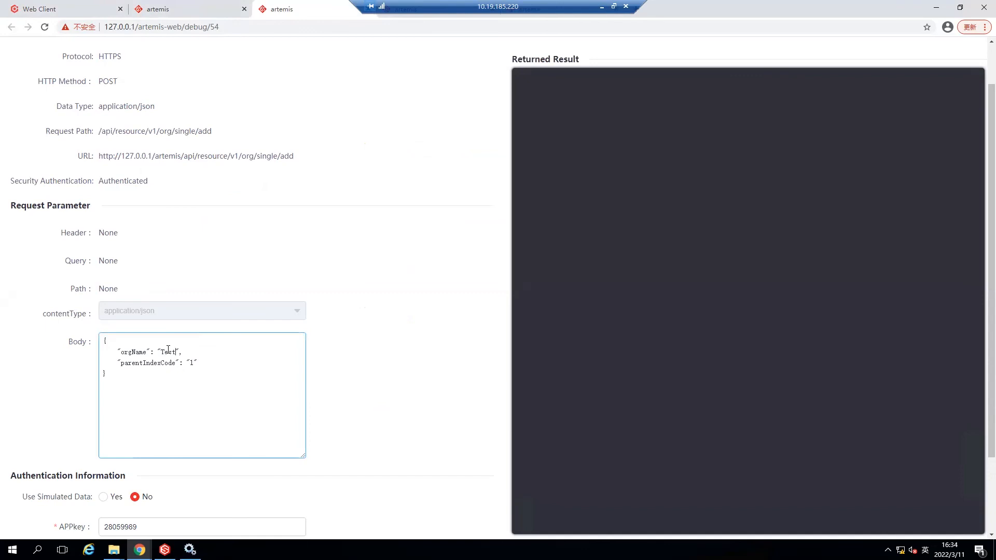
{"action": "type", "text": "222"}
{"action": "scroll", "coordinate": [322, 356], "scroll_direction": "down", "scroll_amount": 2}
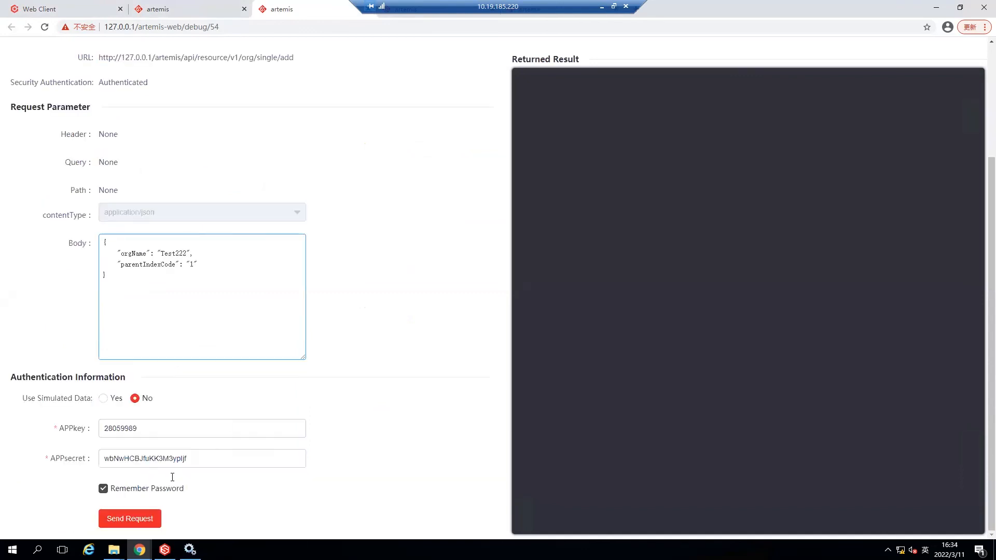
{"action": "left_click", "coordinate": [130, 519]}
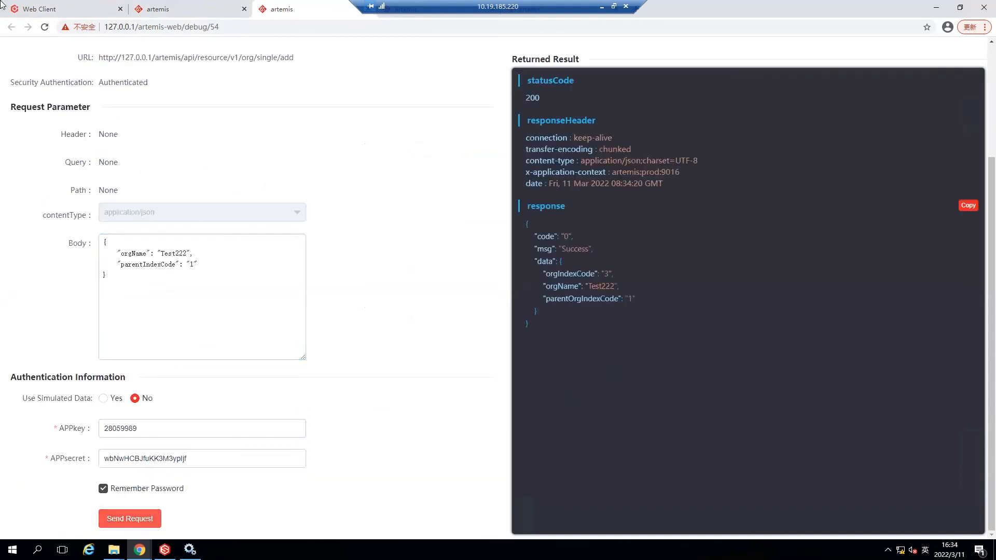
{"action": "left_click", "coordinate": [43, 10]}
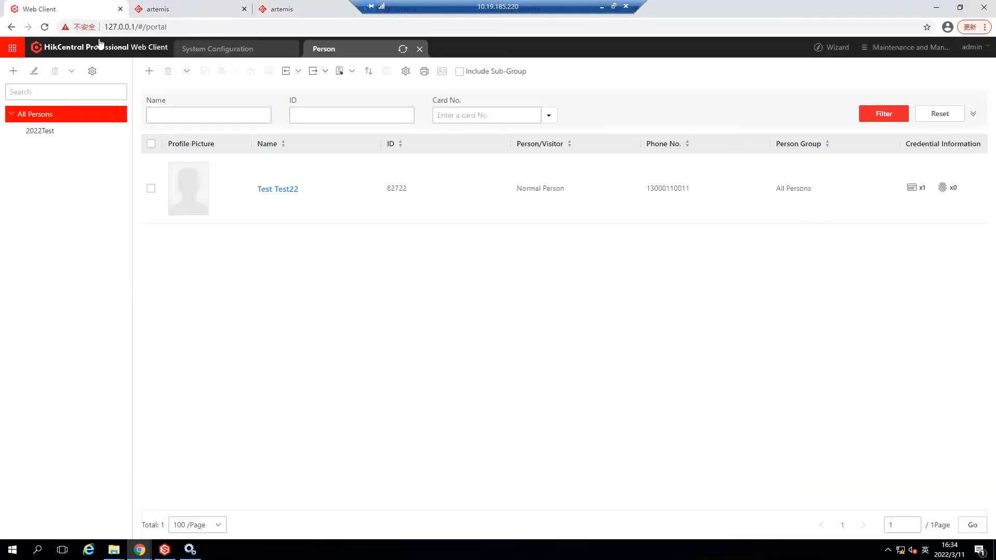
Refresh the Person page and open the new, empty Test222 organization
{"action": "left_click", "coordinate": [132, 45]}
{"action": "left_click", "coordinate": [404, 50]}
{"action": "left_click", "coordinate": [403, 52]}
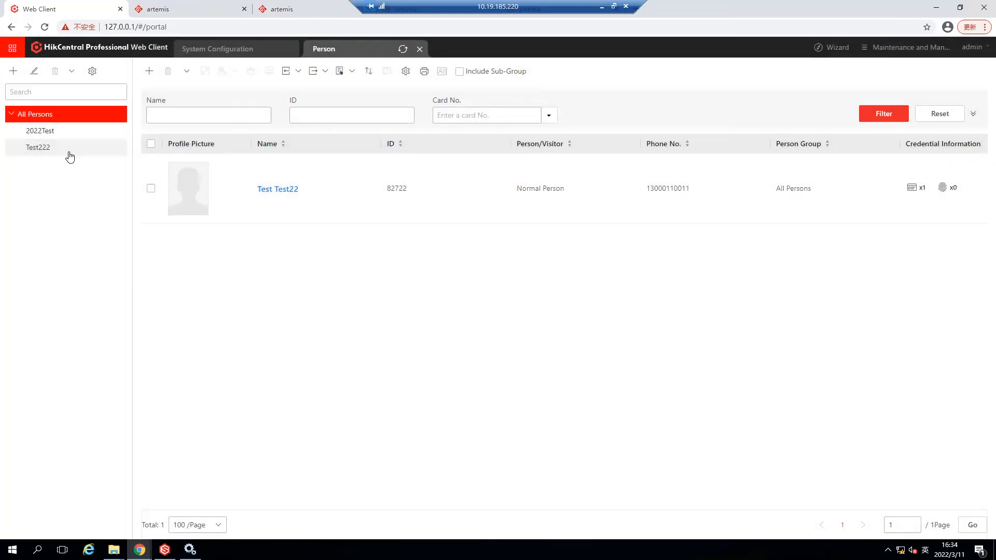
{"action": "left_click", "coordinate": [70, 148]}
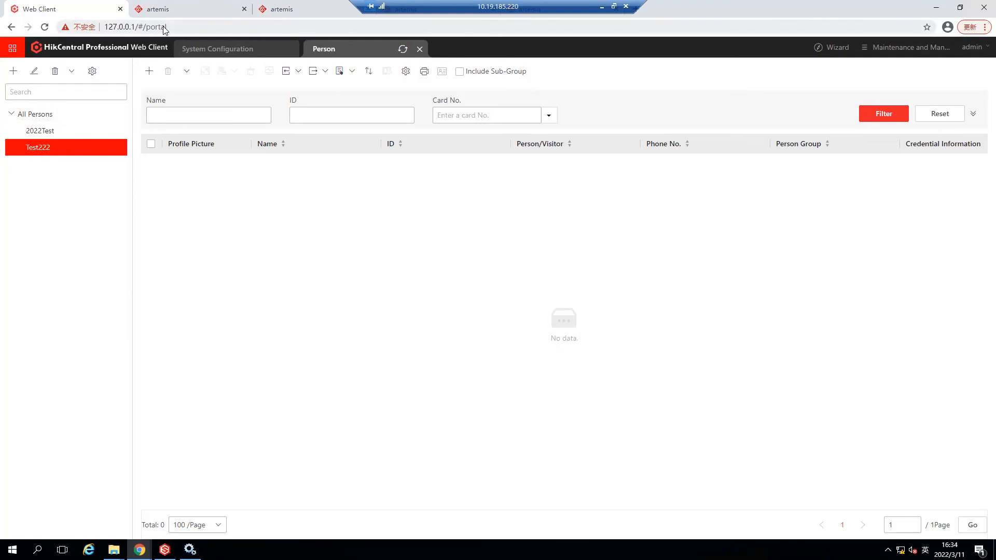
Check the 2022Test organization and All Persons, then return to the Artemis API list
{"action": "left_click", "coordinate": [306, 9]}
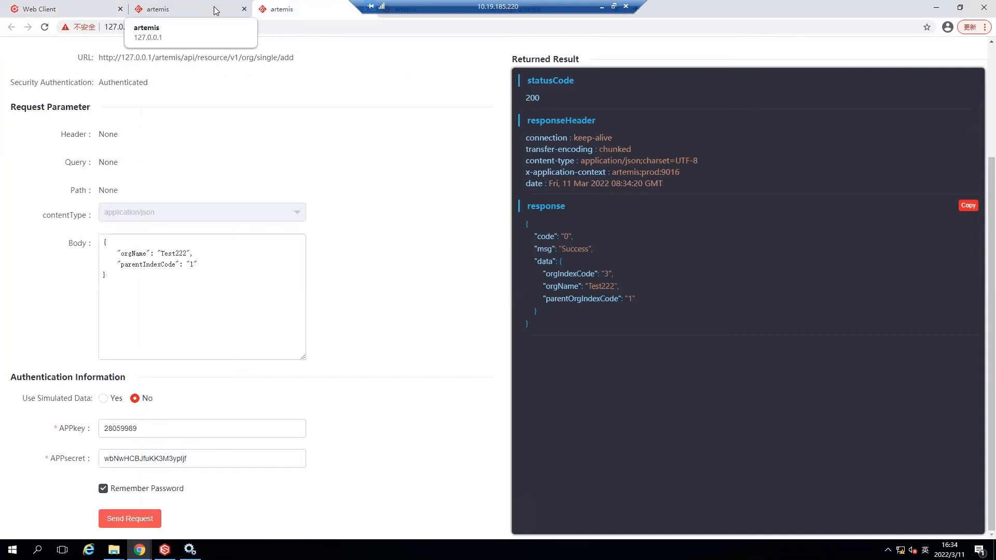
{"action": "left_click", "coordinate": [52, 9]}
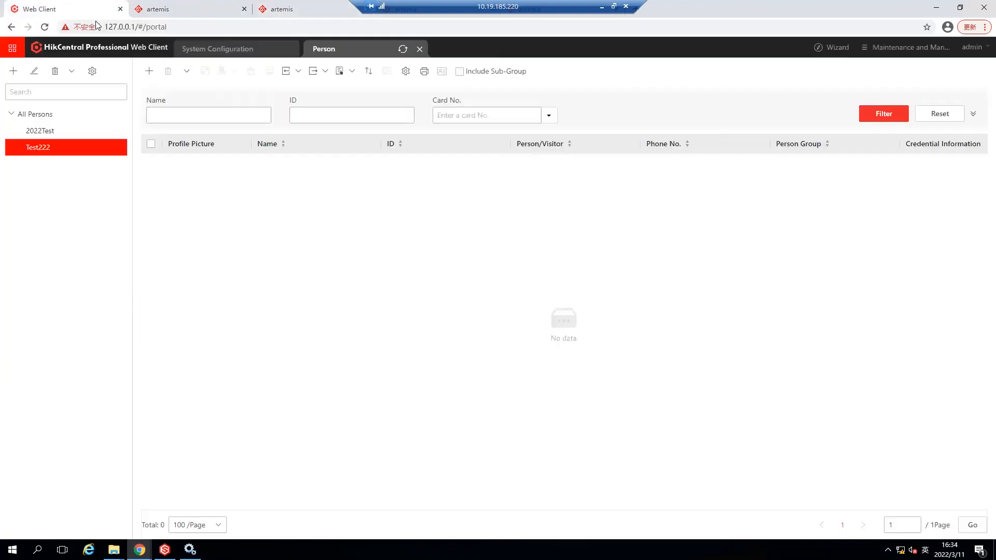
{"action": "left_click", "coordinate": [290, 12]}
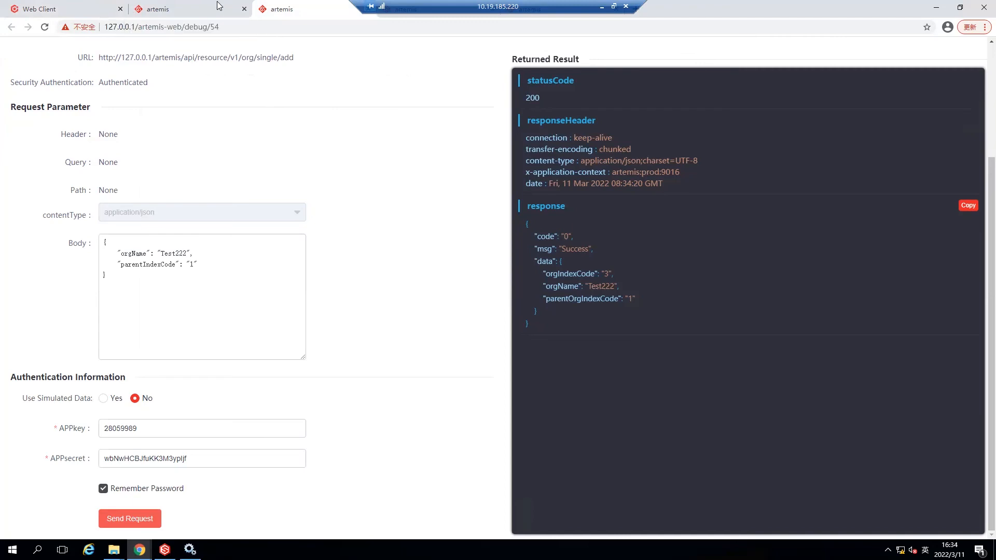
{"action": "left_click", "coordinate": [221, 8]}
{"action": "left_click", "coordinate": [81, 12]}
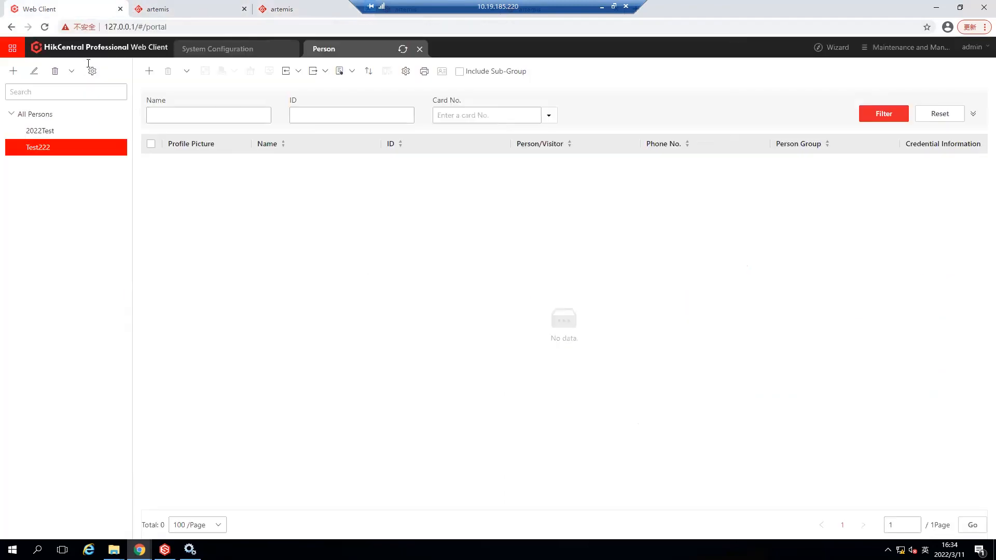
{"action": "left_click", "coordinate": [79, 130]}
{"action": "left_click", "coordinate": [82, 119]}
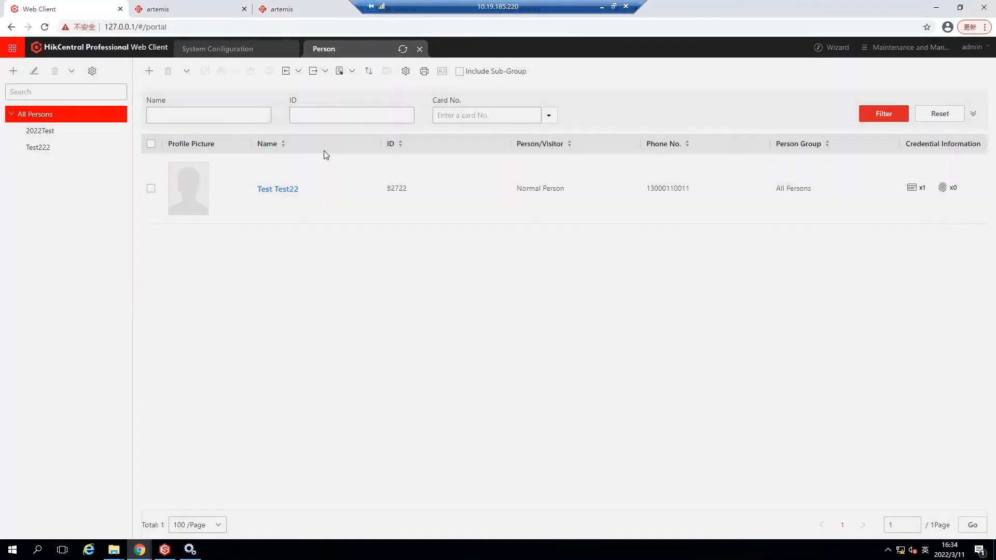
{"action": "left_click", "coordinate": [212, 6]}
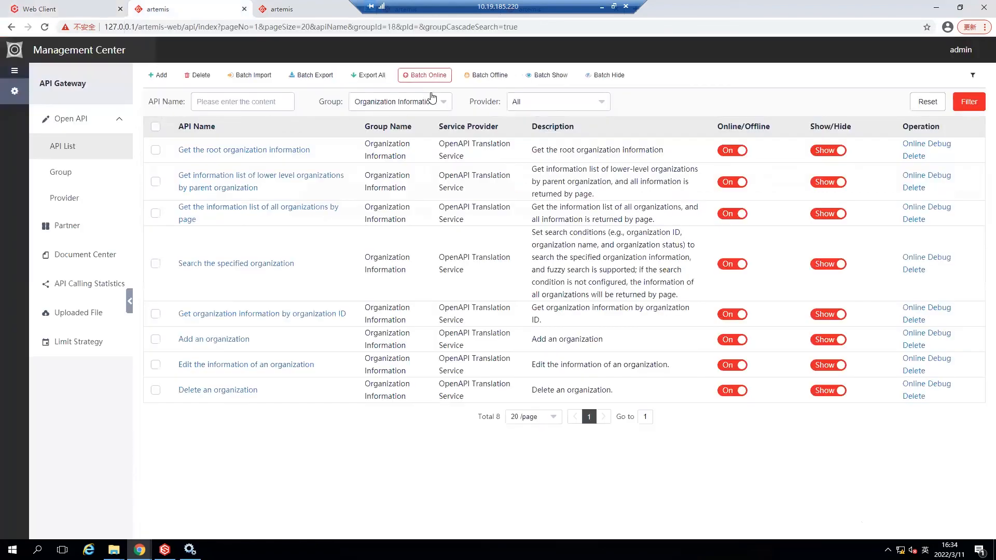
Filter the API groups to Person Information and open Search for person's Online Debug page
{"action": "left_click", "coordinate": [433, 102]}
{"action": "scroll", "coordinate": [425, 200], "scroll_direction": "up", "scroll_amount": 5}
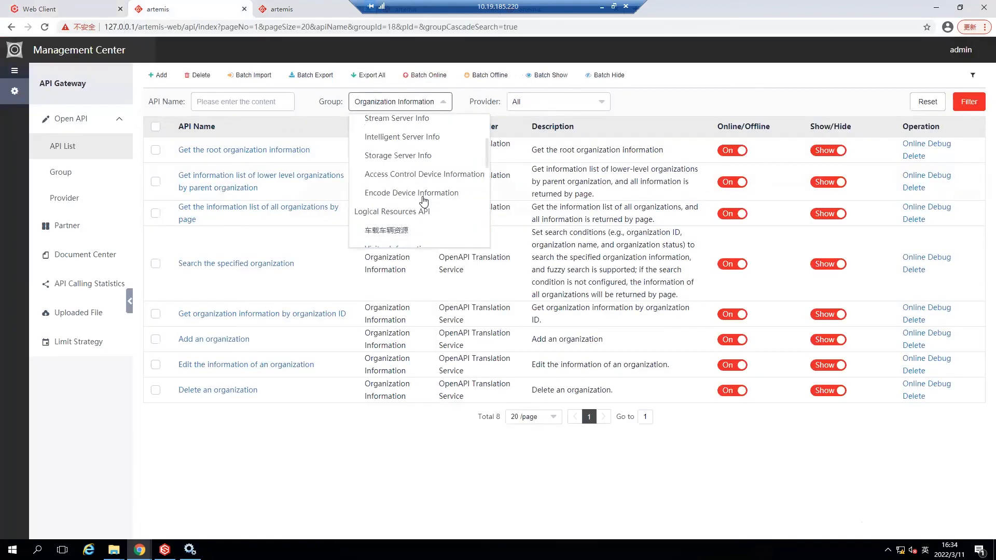
{"action": "scroll", "coordinate": [424, 200], "scroll_direction": "down", "scroll_amount": 5}
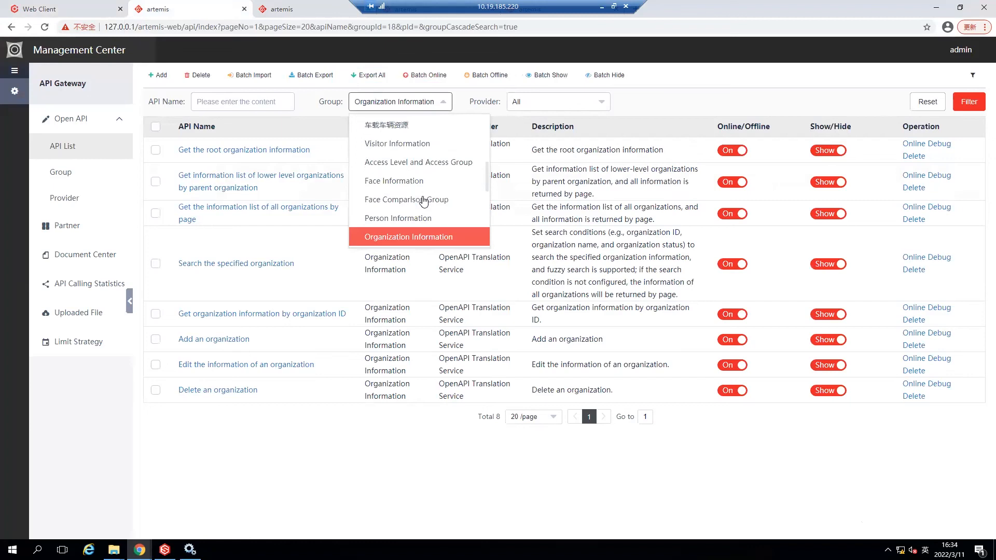
{"action": "left_click", "coordinate": [416, 167]}
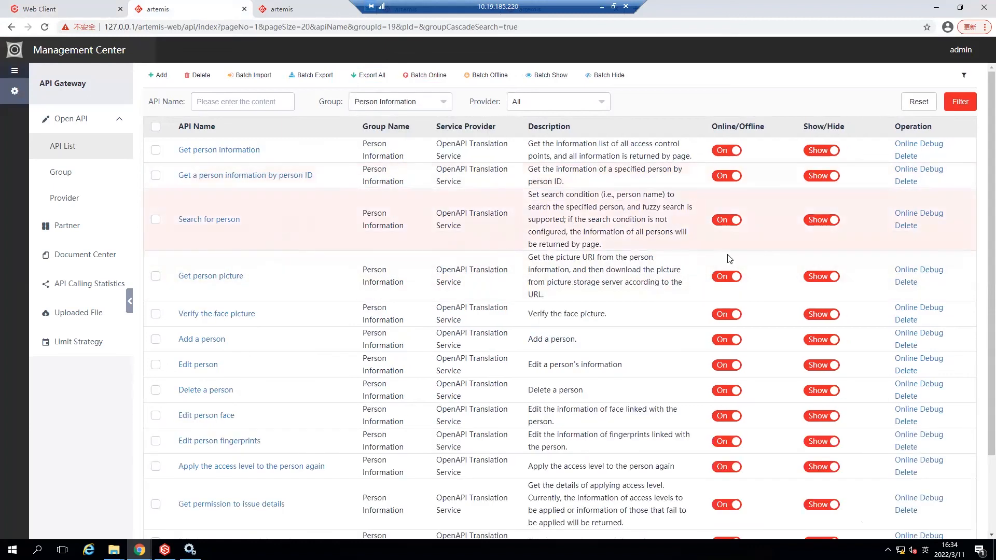
{"action": "left_click", "coordinate": [922, 213]}
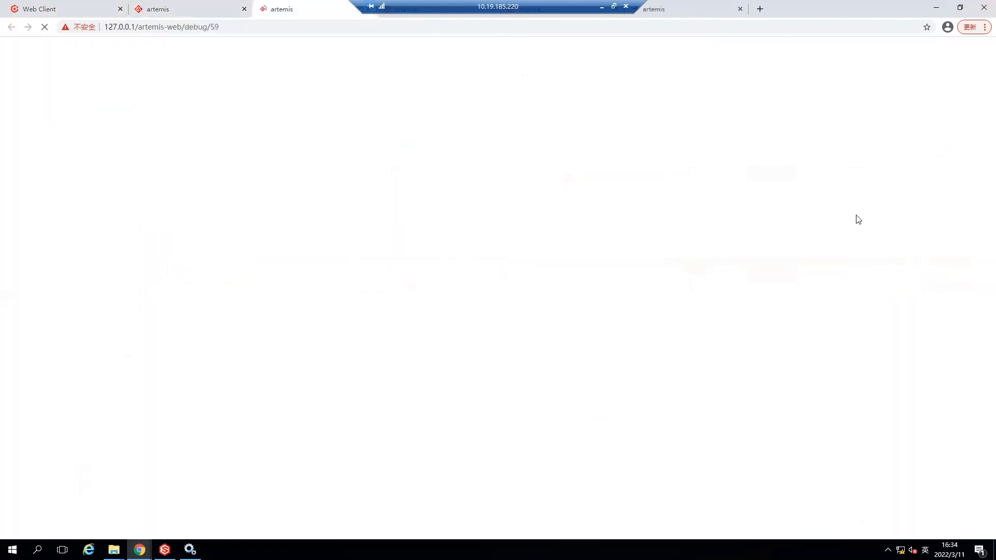
Remove the personName filter from the request body and send the person search
{"action": "scroll", "coordinate": [223, 308], "scroll_direction": "down", "scroll_amount": 3}
{"action": "left_click_drag", "start_coordinate": [190, 297], "coordinate": [98, 300]}
{"action": "key", "text": "BackSpace"}
{"action": "key", "text": "BackSpace"}
{"action": "scroll", "coordinate": [358, 274], "scroll_direction": "down", "scroll_amount": 2}
{"action": "left_click", "coordinate": [127, 524]}
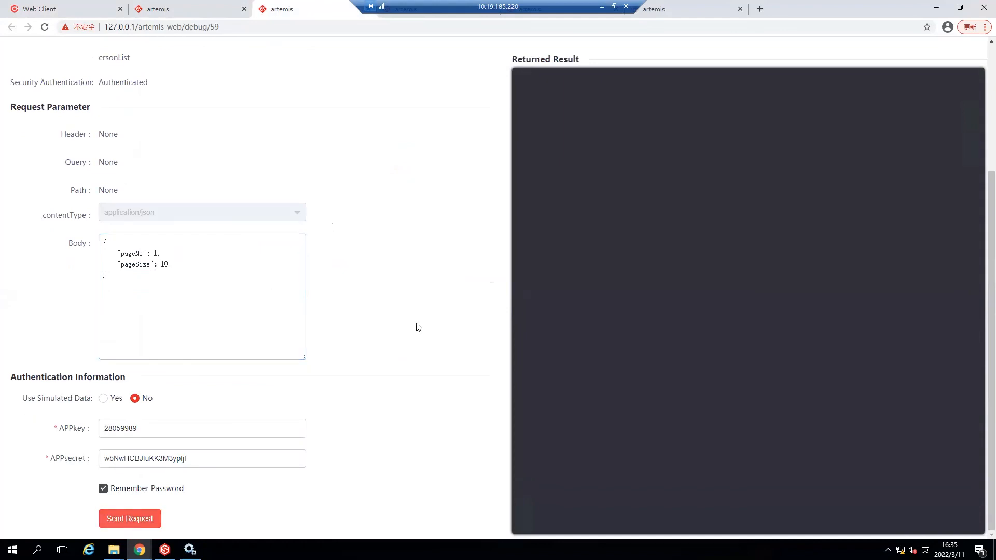
Review the returned list of 3 persons, then disconnect the remote desktop session
{"action": "scroll", "coordinate": [638, 287], "scroll_direction": "down", "scroll_amount": 1}
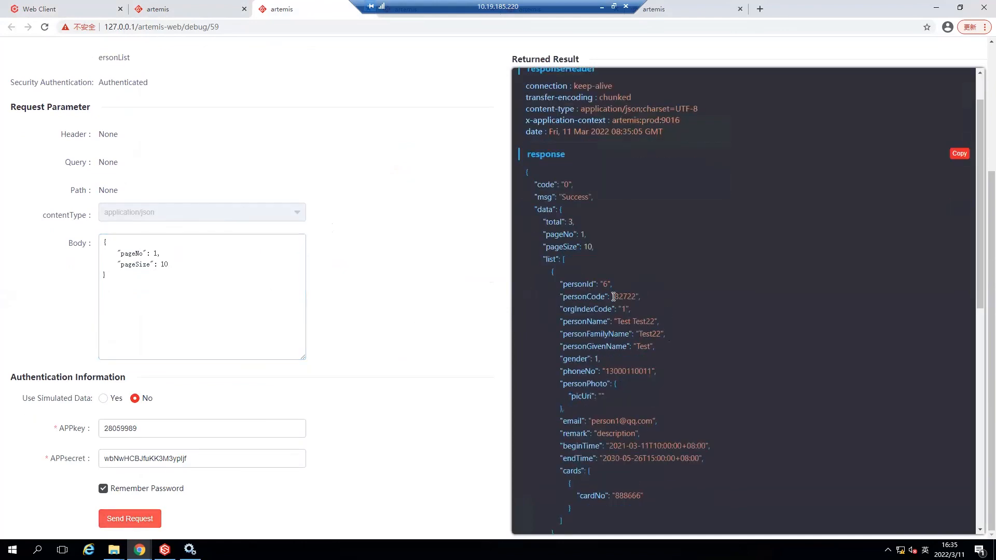
{"action": "scroll", "coordinate": [591, 287], "scroll_direction": "down", "scroll_amount": 2}
{"action": "scroll", "coordinate": [618, 338], "scroll_direction": "up", "scroll_amount": 3}
{"action": "scroll", "coordinate": [612, 342], "scroll_direction": "down", "scroll_amount": 1}
{"action": "scroll", "coordinate": [639, 308], "scroll_direction": "down", "scroll_amount": 8}
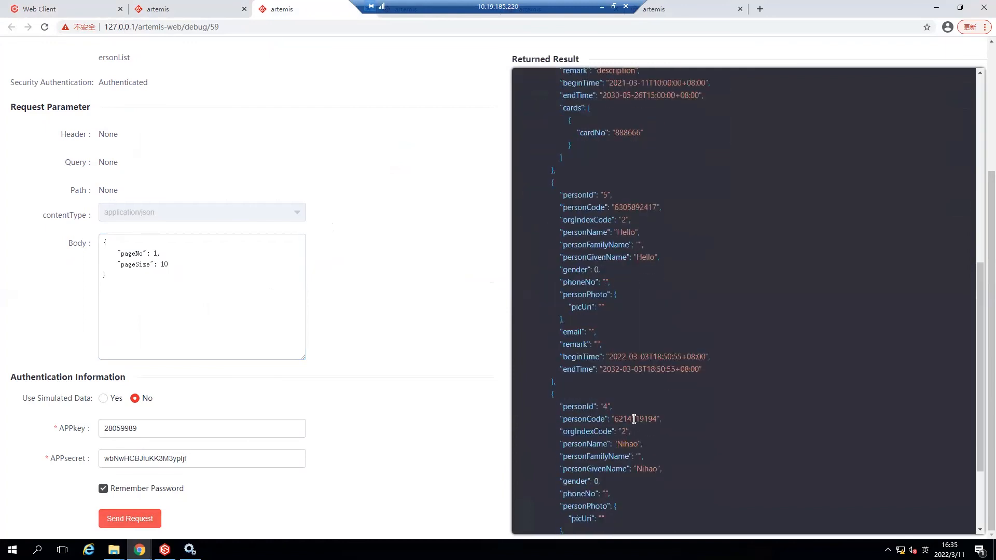
{"action": "scroll", "coordinate": [633, 419], "scroll_direction": "up", "scroll_amount": 4}
{"action": "scroll", "coordinate": [643, 397], "scroll_direction": "up", "scroll_amount": 7}
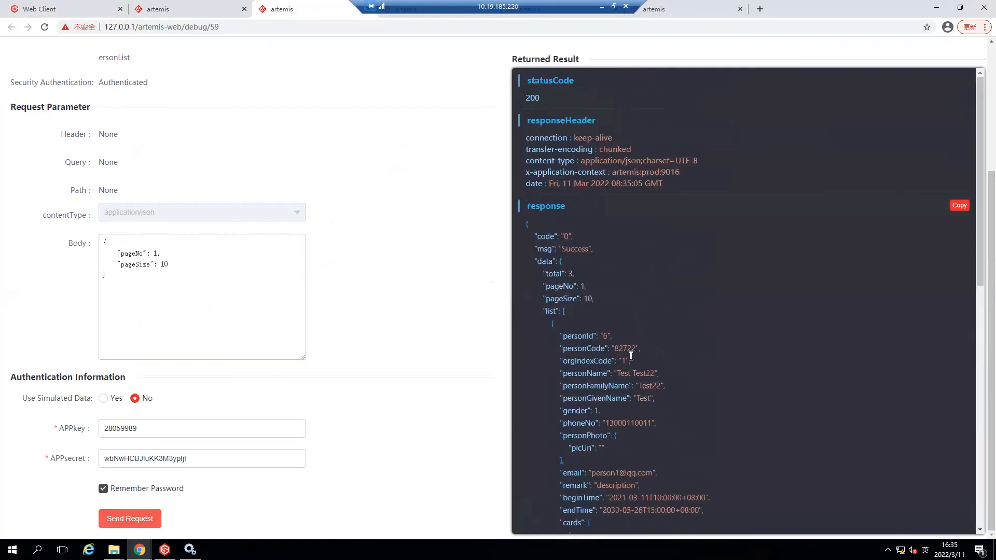
{"action": "scroll", "coordinate": [631, 370], "scroll_direction": "down", "scroll_amount": 2}
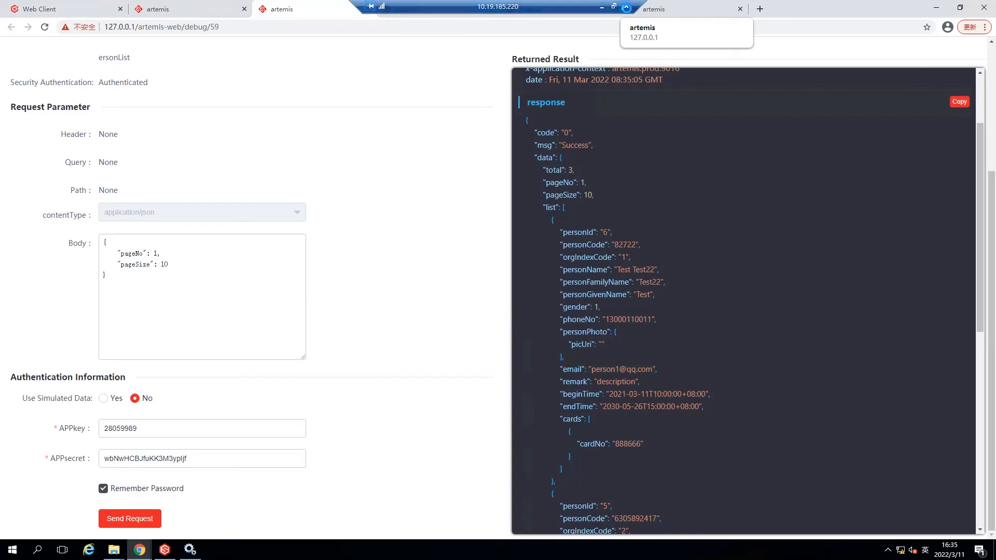
{"action": "left_click", "coordinate": [626, 6]}
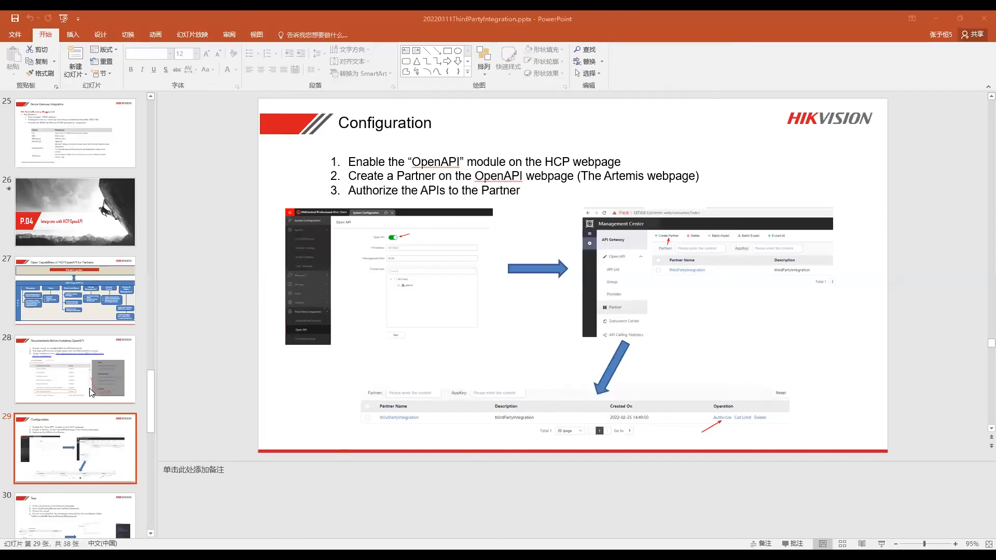
Present slide 27, 'Open Capabilities of HCP OpenAPI for Partners', as a full-screen slide show
{"action": "left_click", "coordinate": [144, 309]}
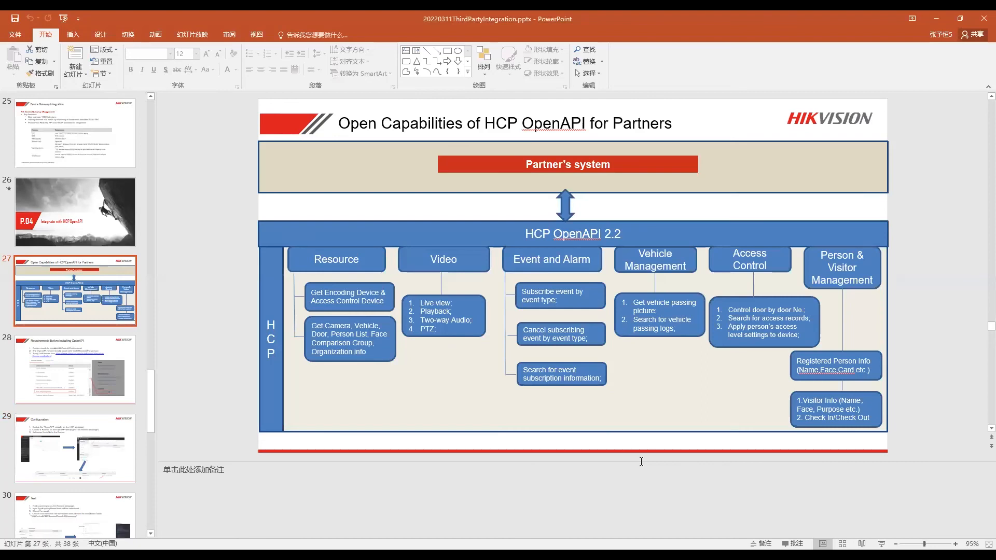
{"action": "left_click", "coordinate": [861, 543]}
{"action": "left_click", "coordinate": [984, 544]}
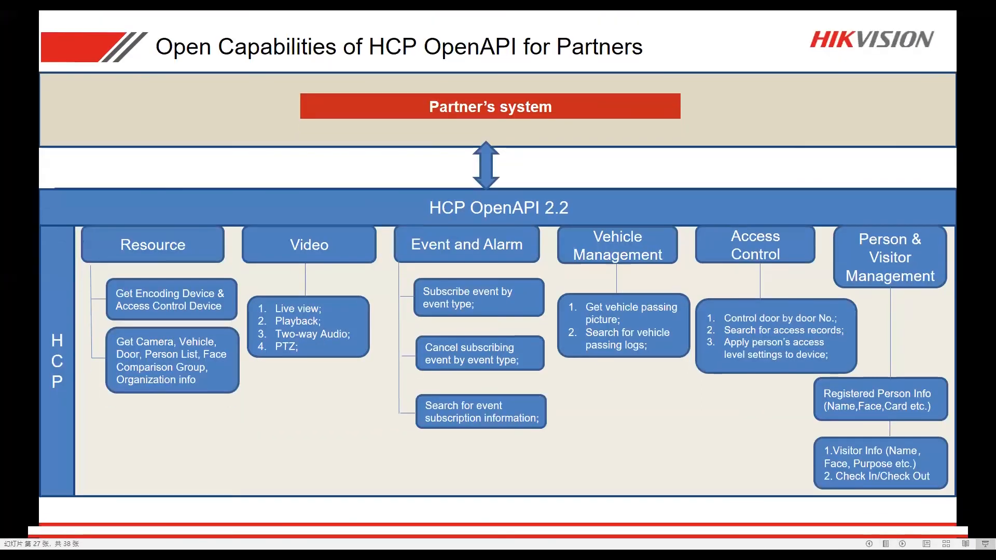